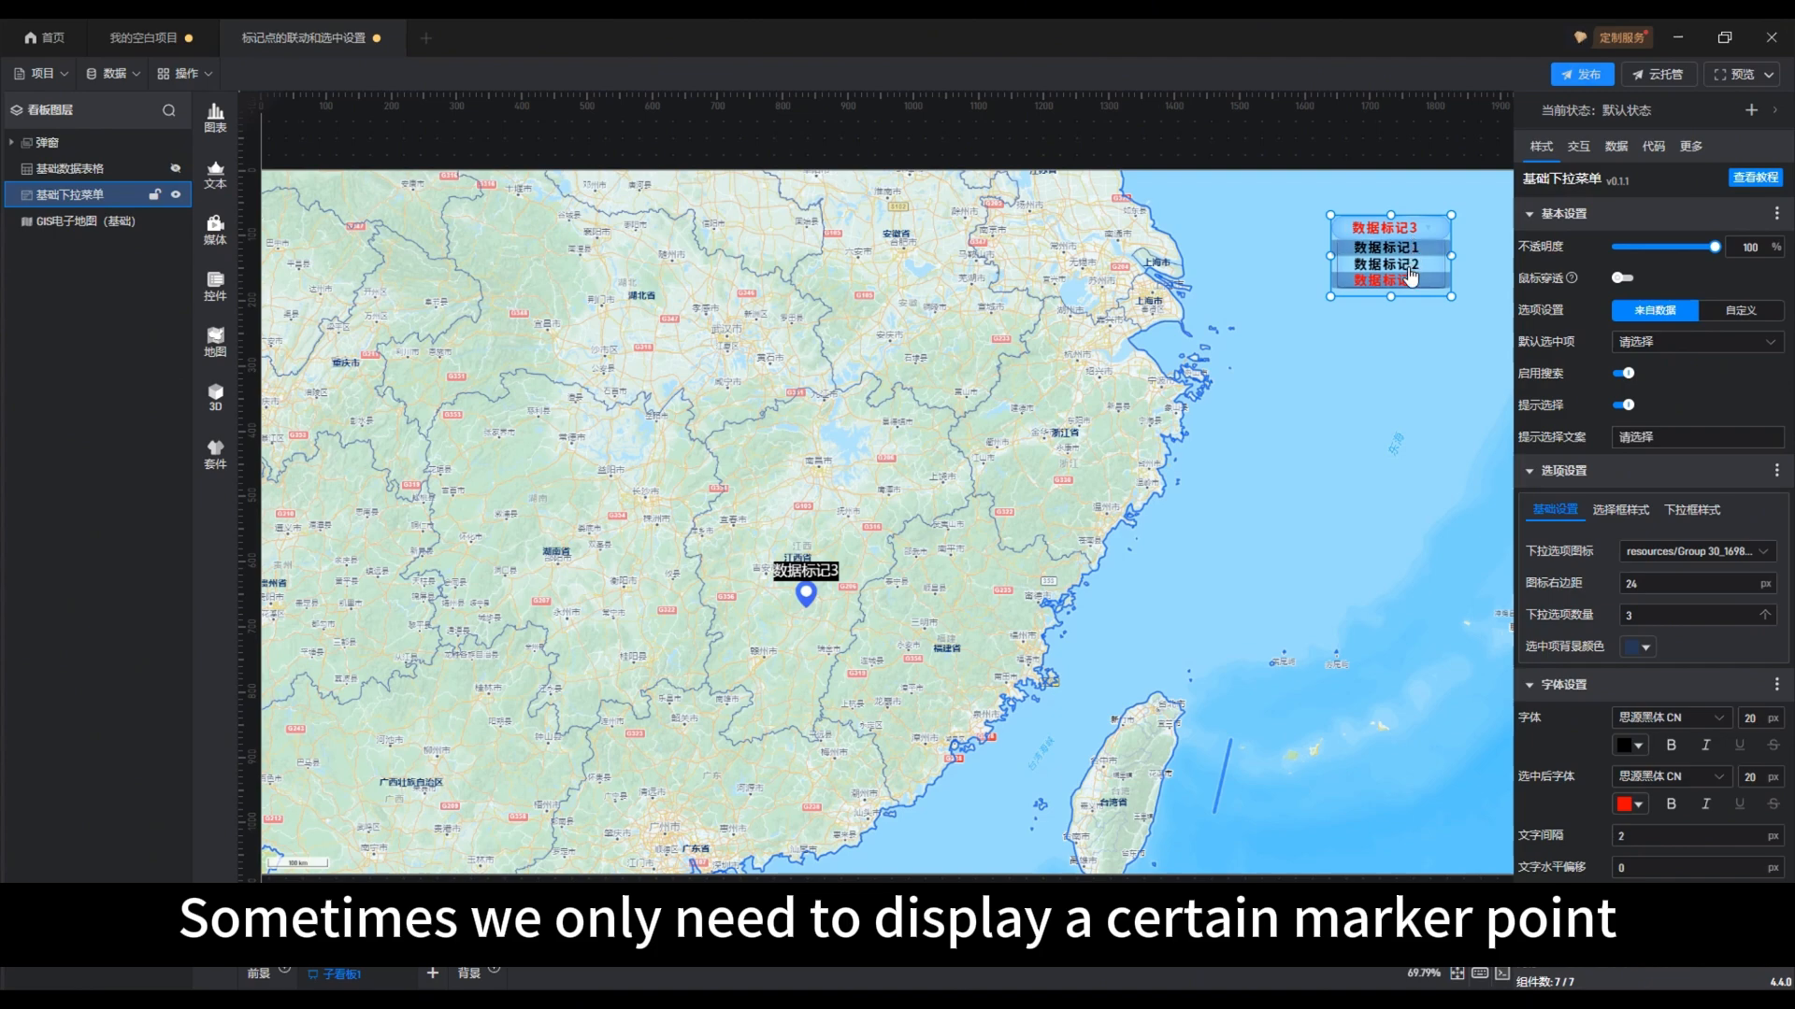
Reset the finished example's marker dropdown to 请选择
scroll(1408, 271, up, 1)
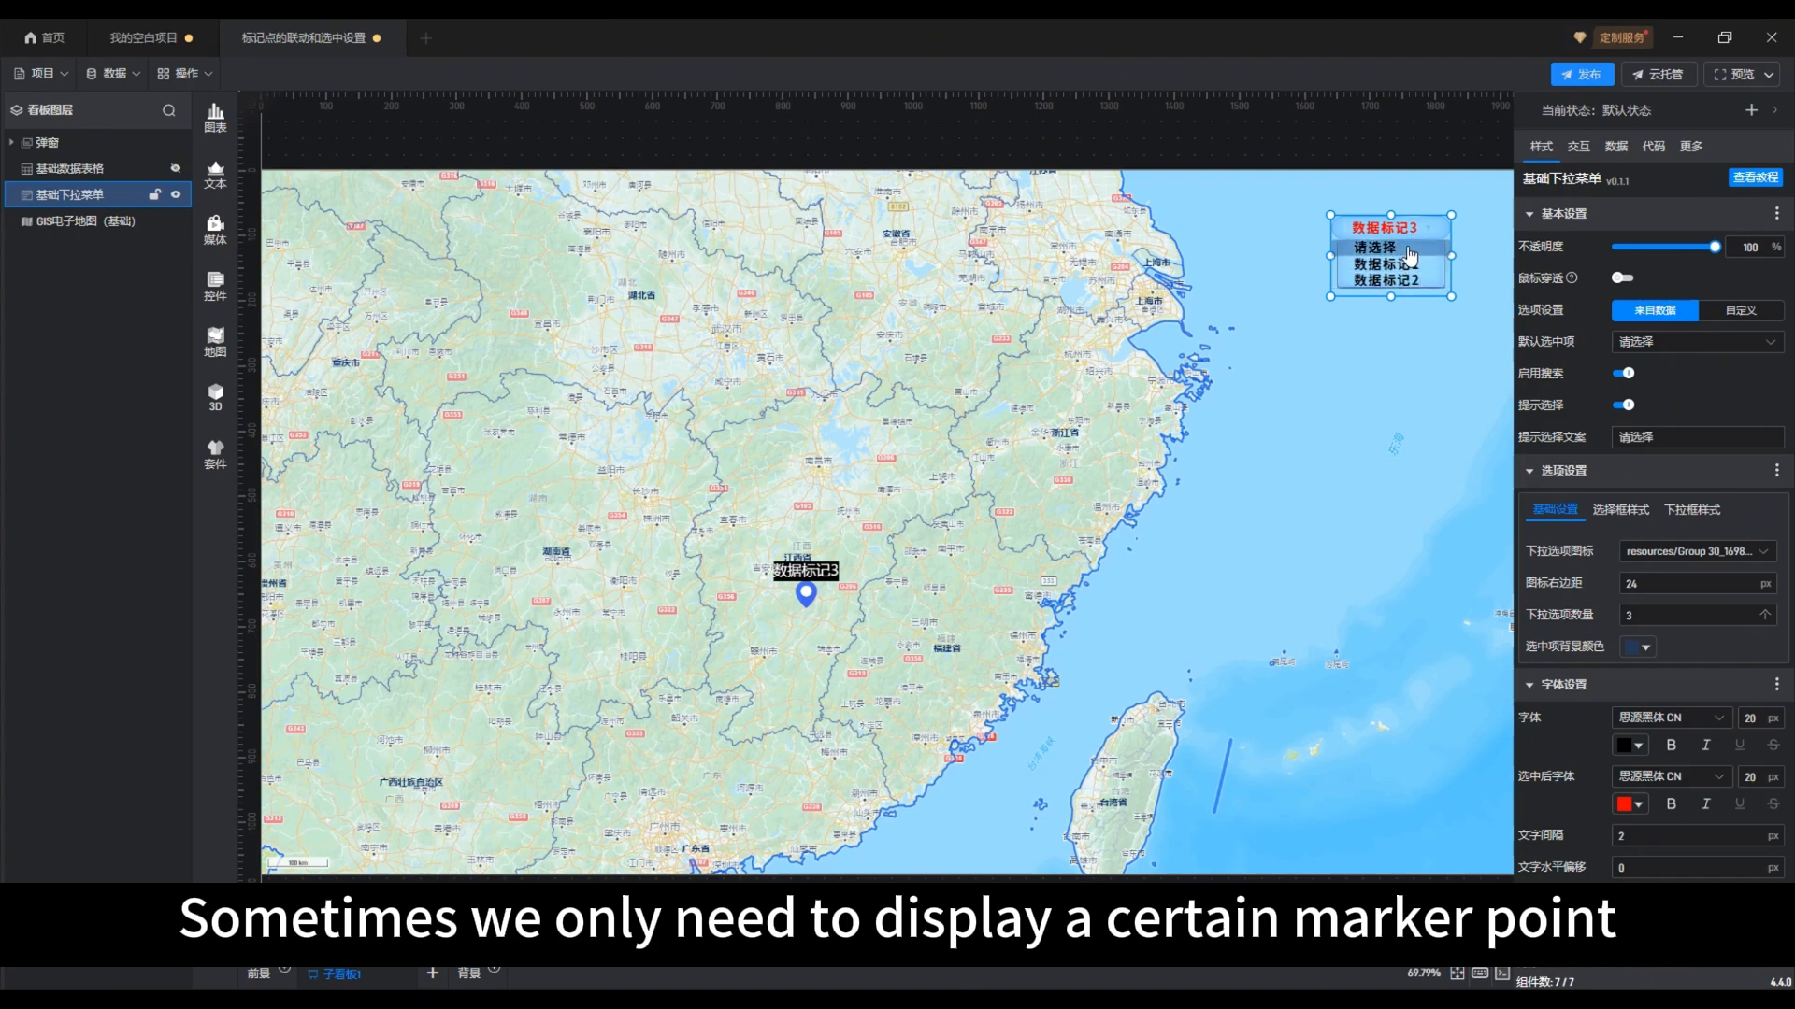
click(1409, 254)
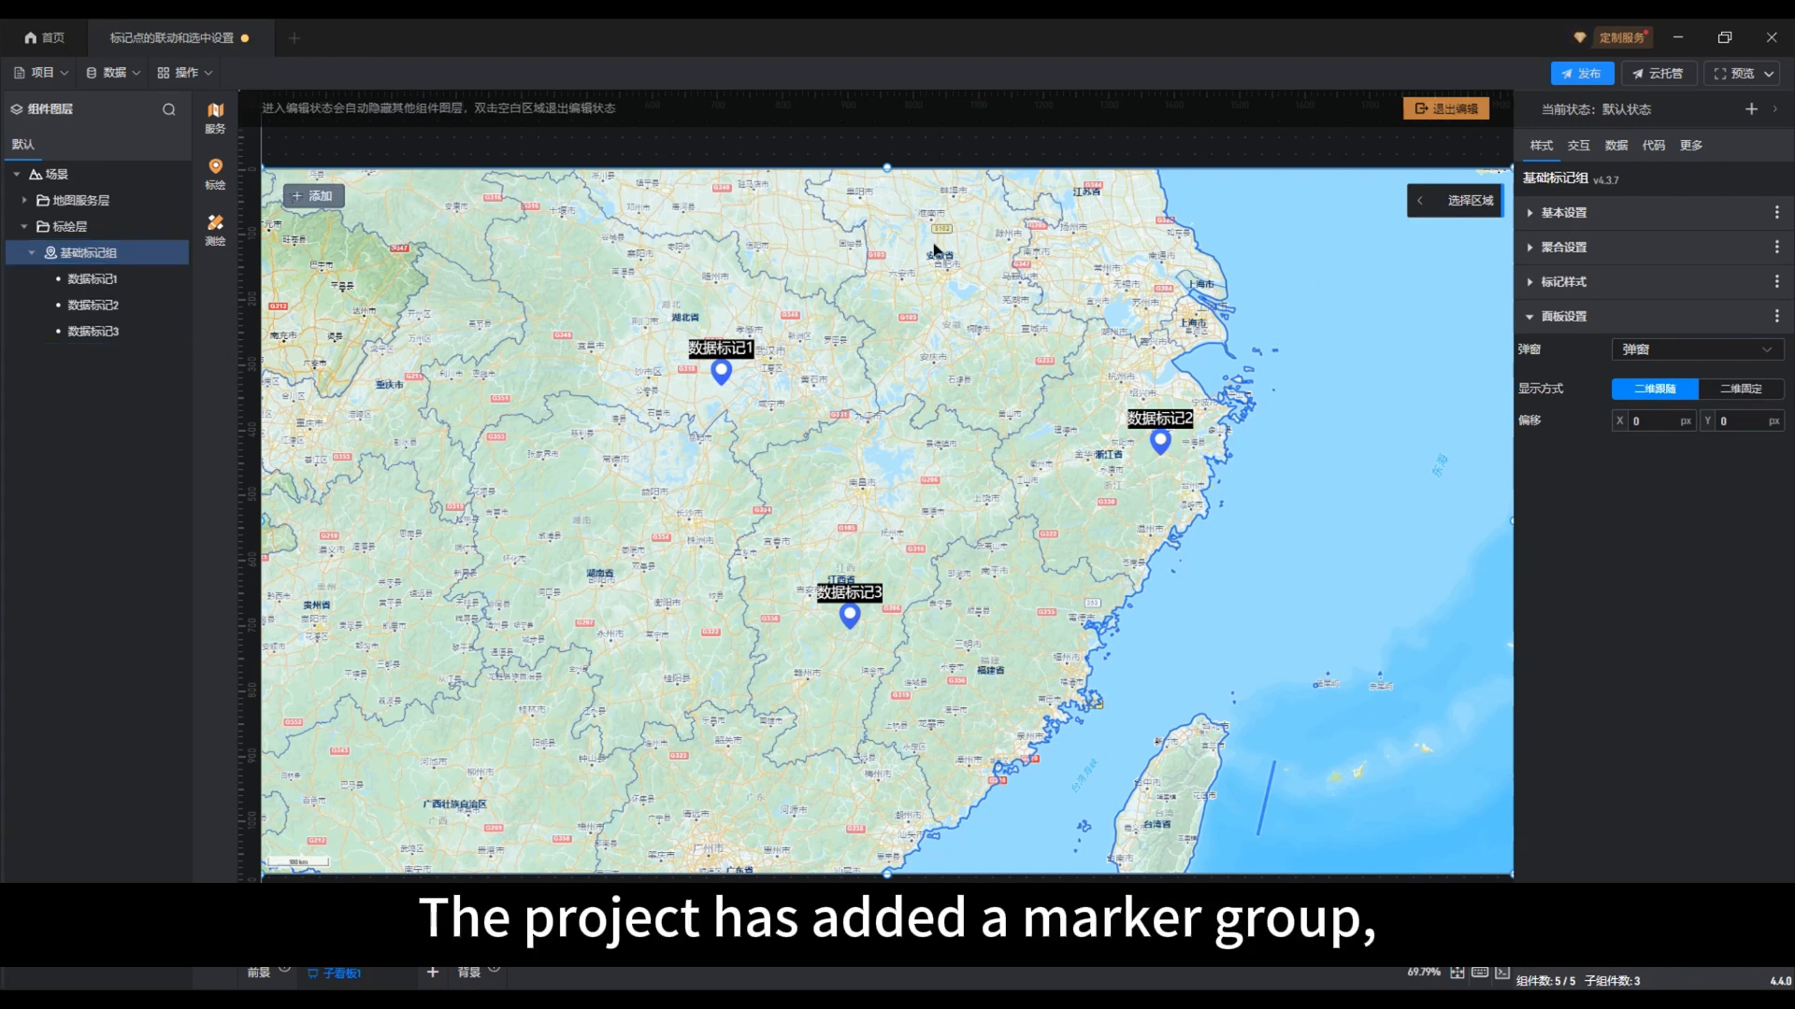
Exit map editing and add a 基础下拉菜单 control over the sea east of Shanghai, at about X 1641, Y 104
click(1442, 111)
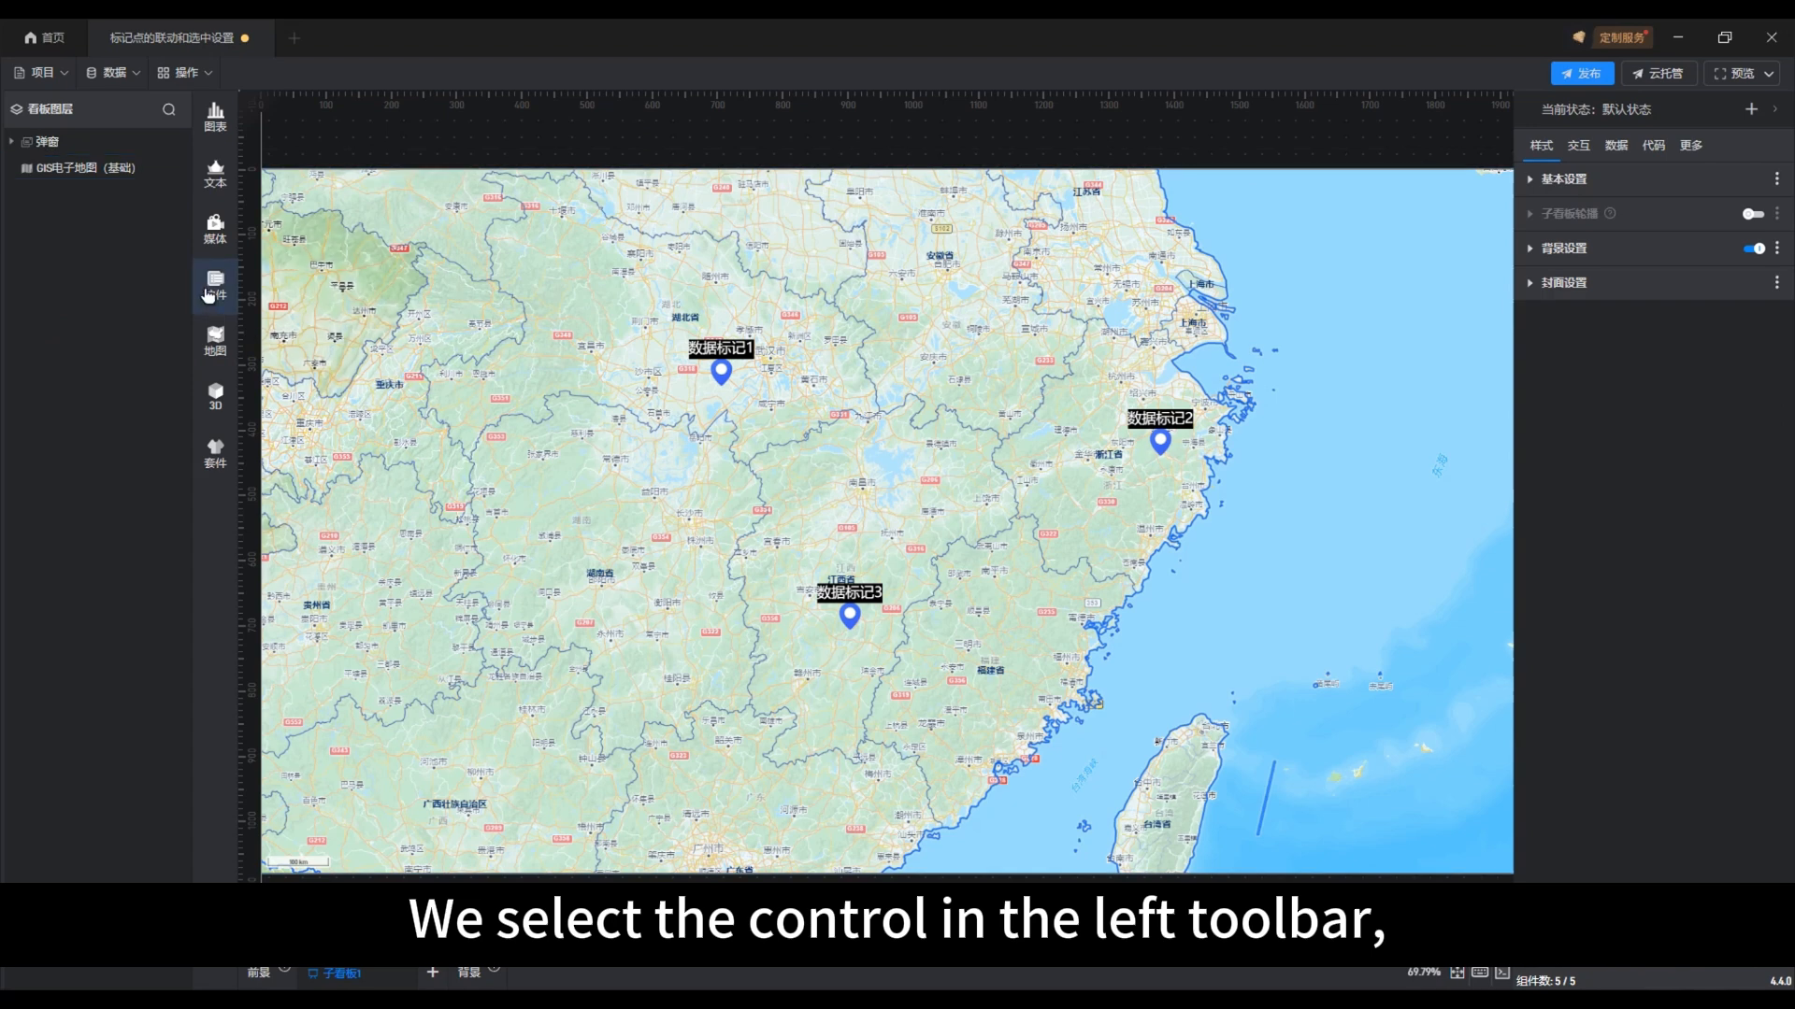
click(213, 289)
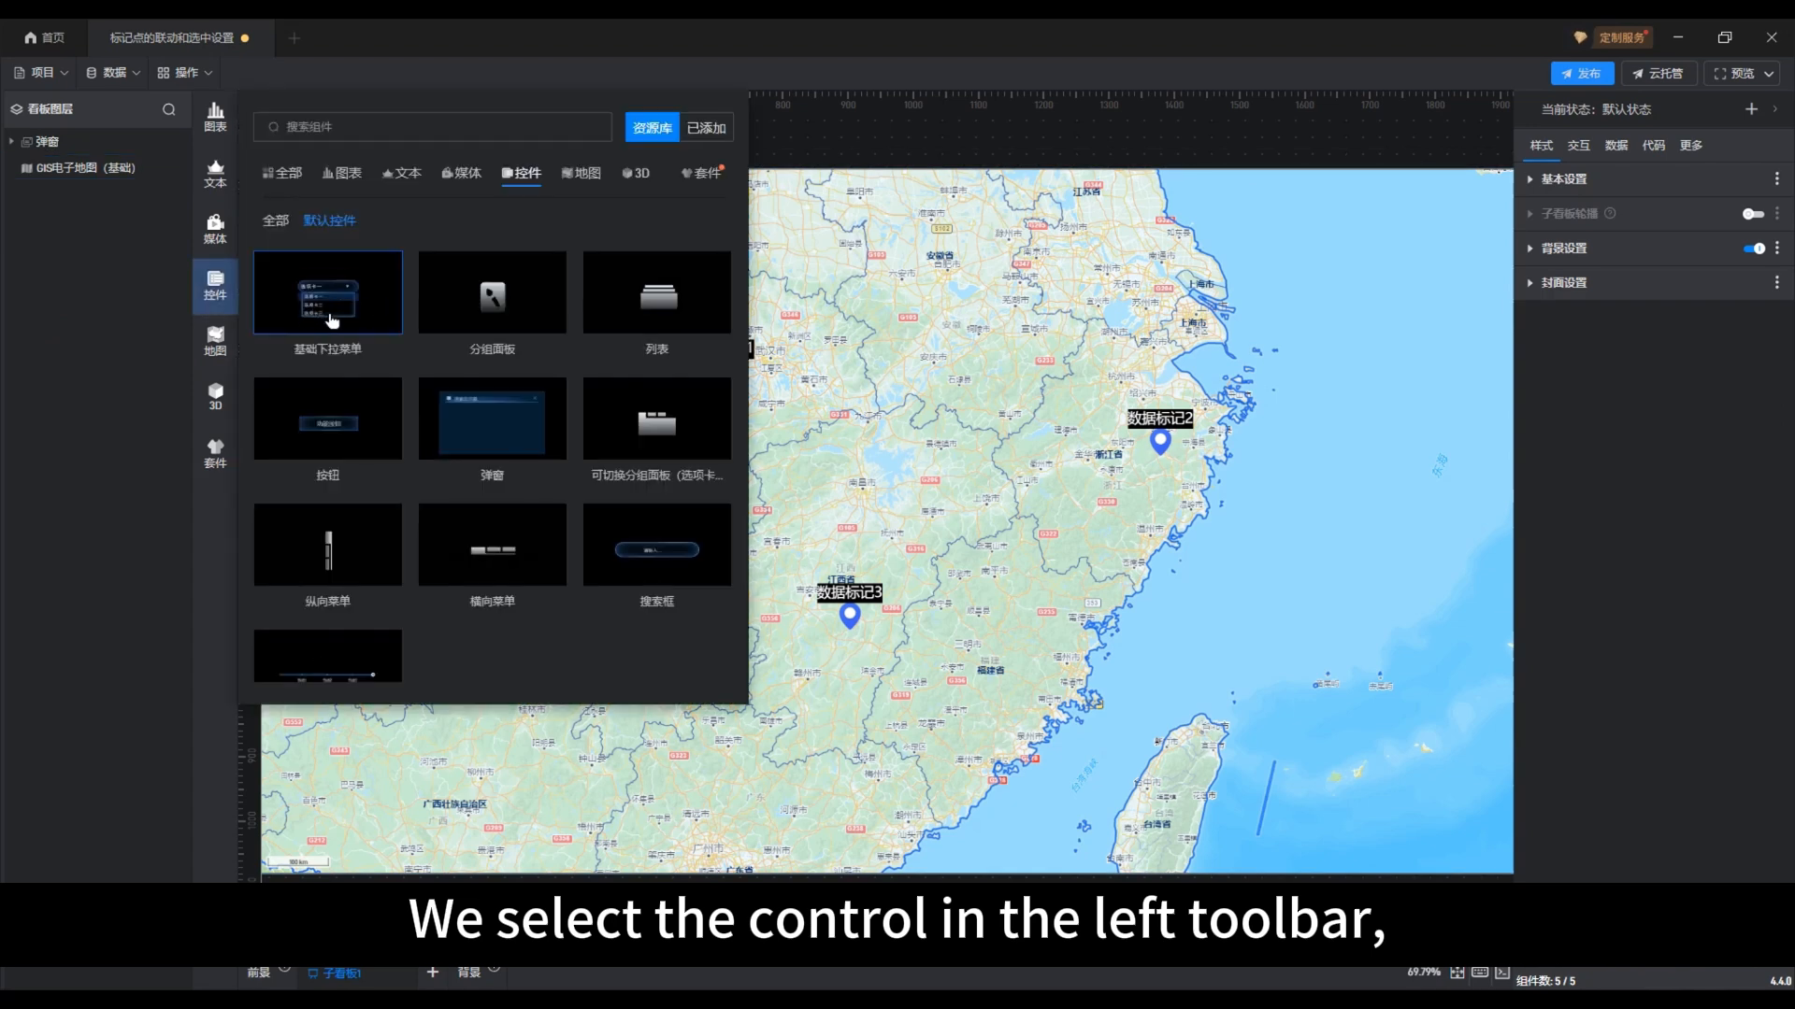
click(330, 318)
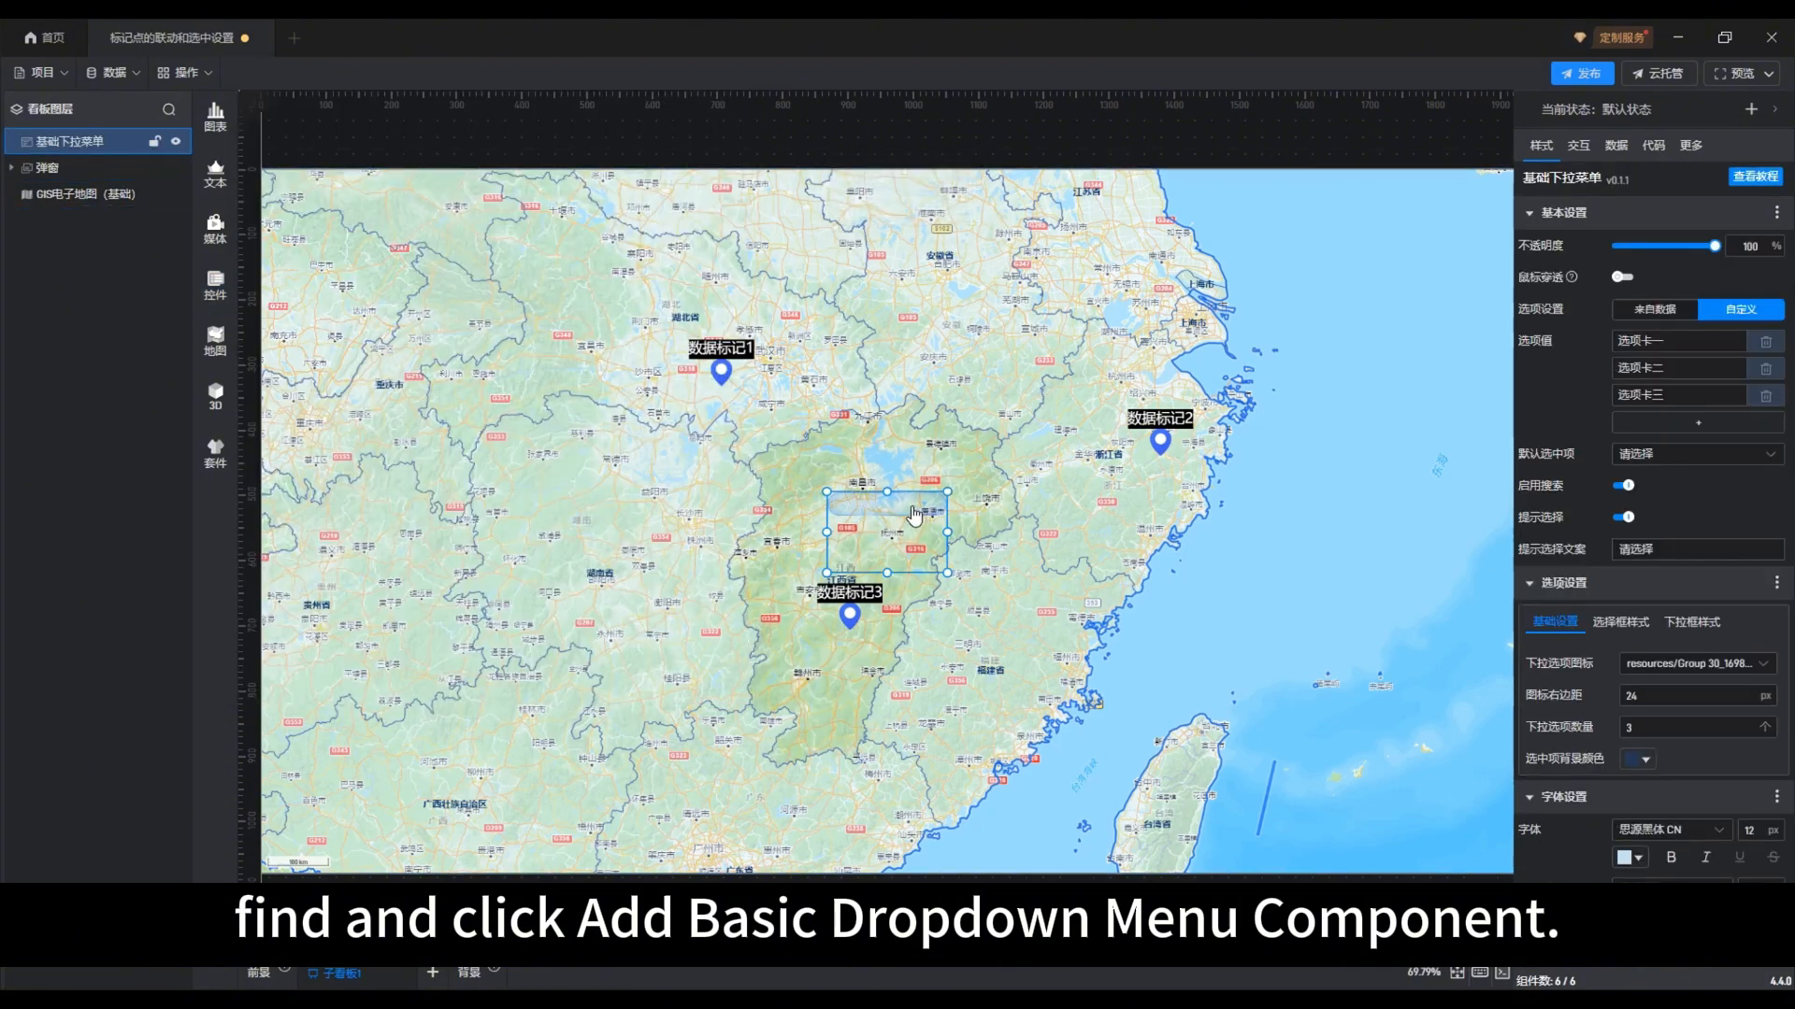
drag(914, 512, 1418, 258)
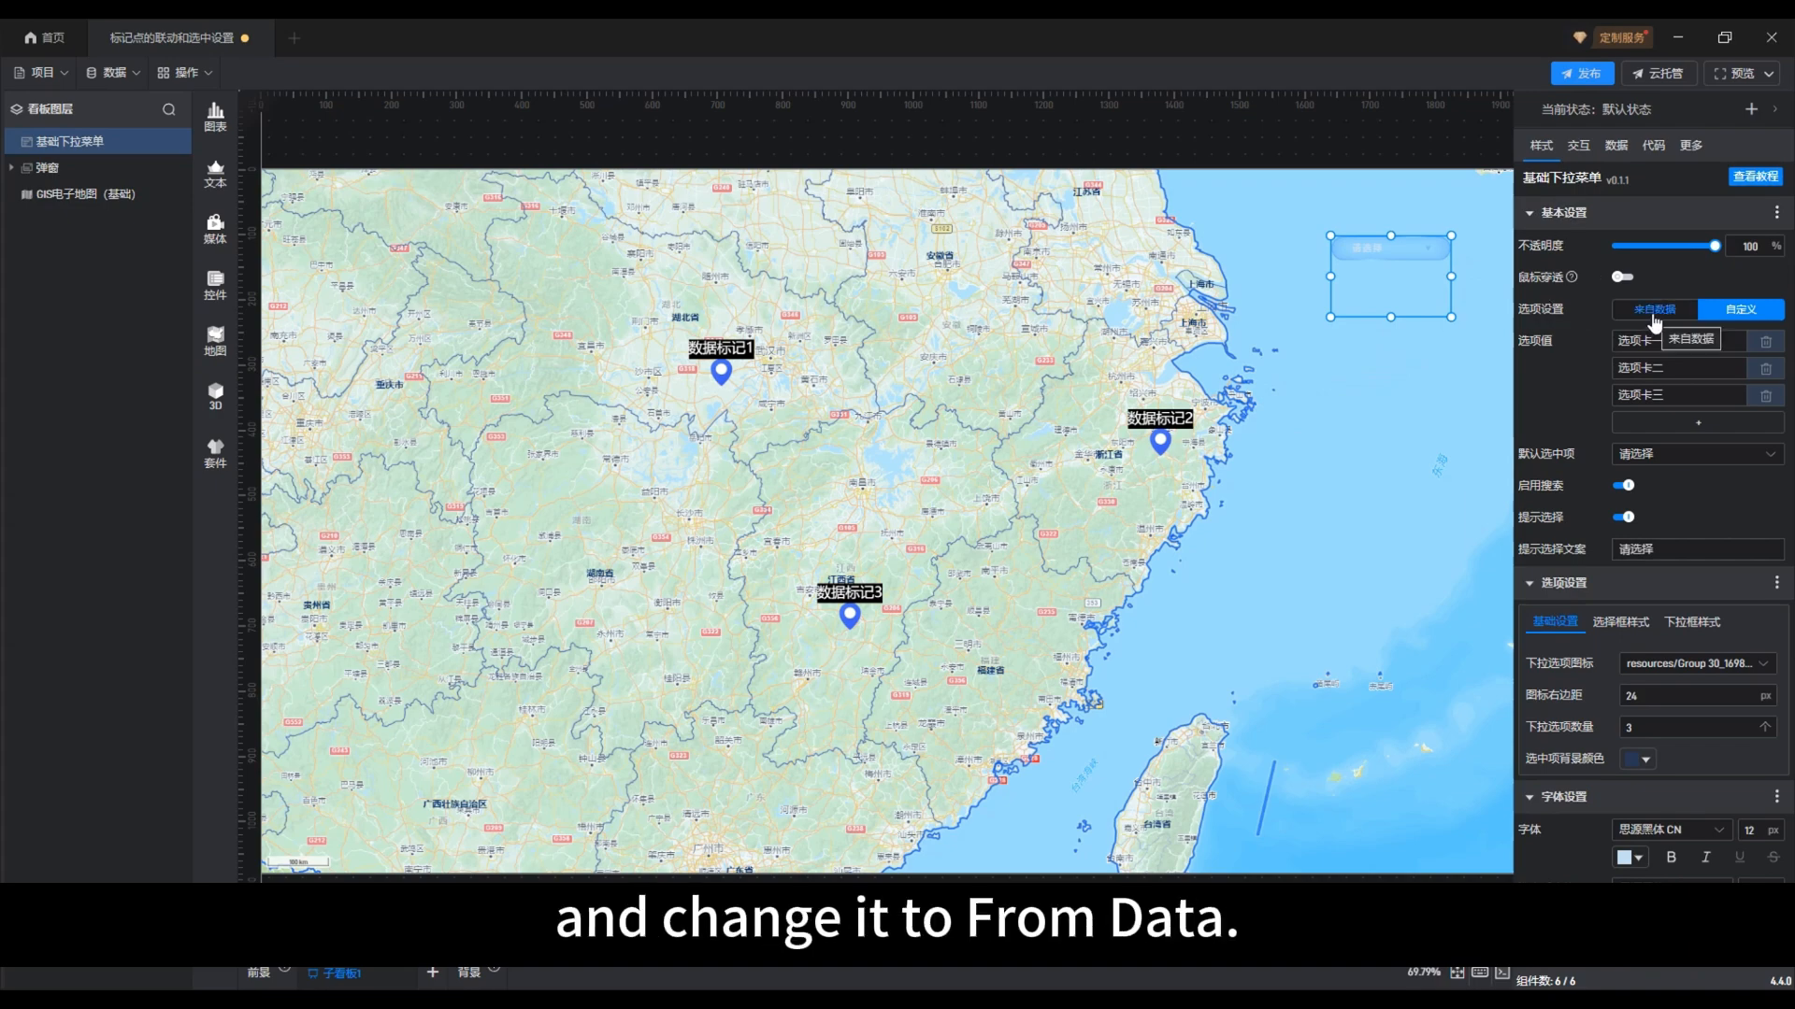
Set the dropdown's option source to 来自数据 and its regular font to 20 px in black (#000000FF)
click(1655, 318)
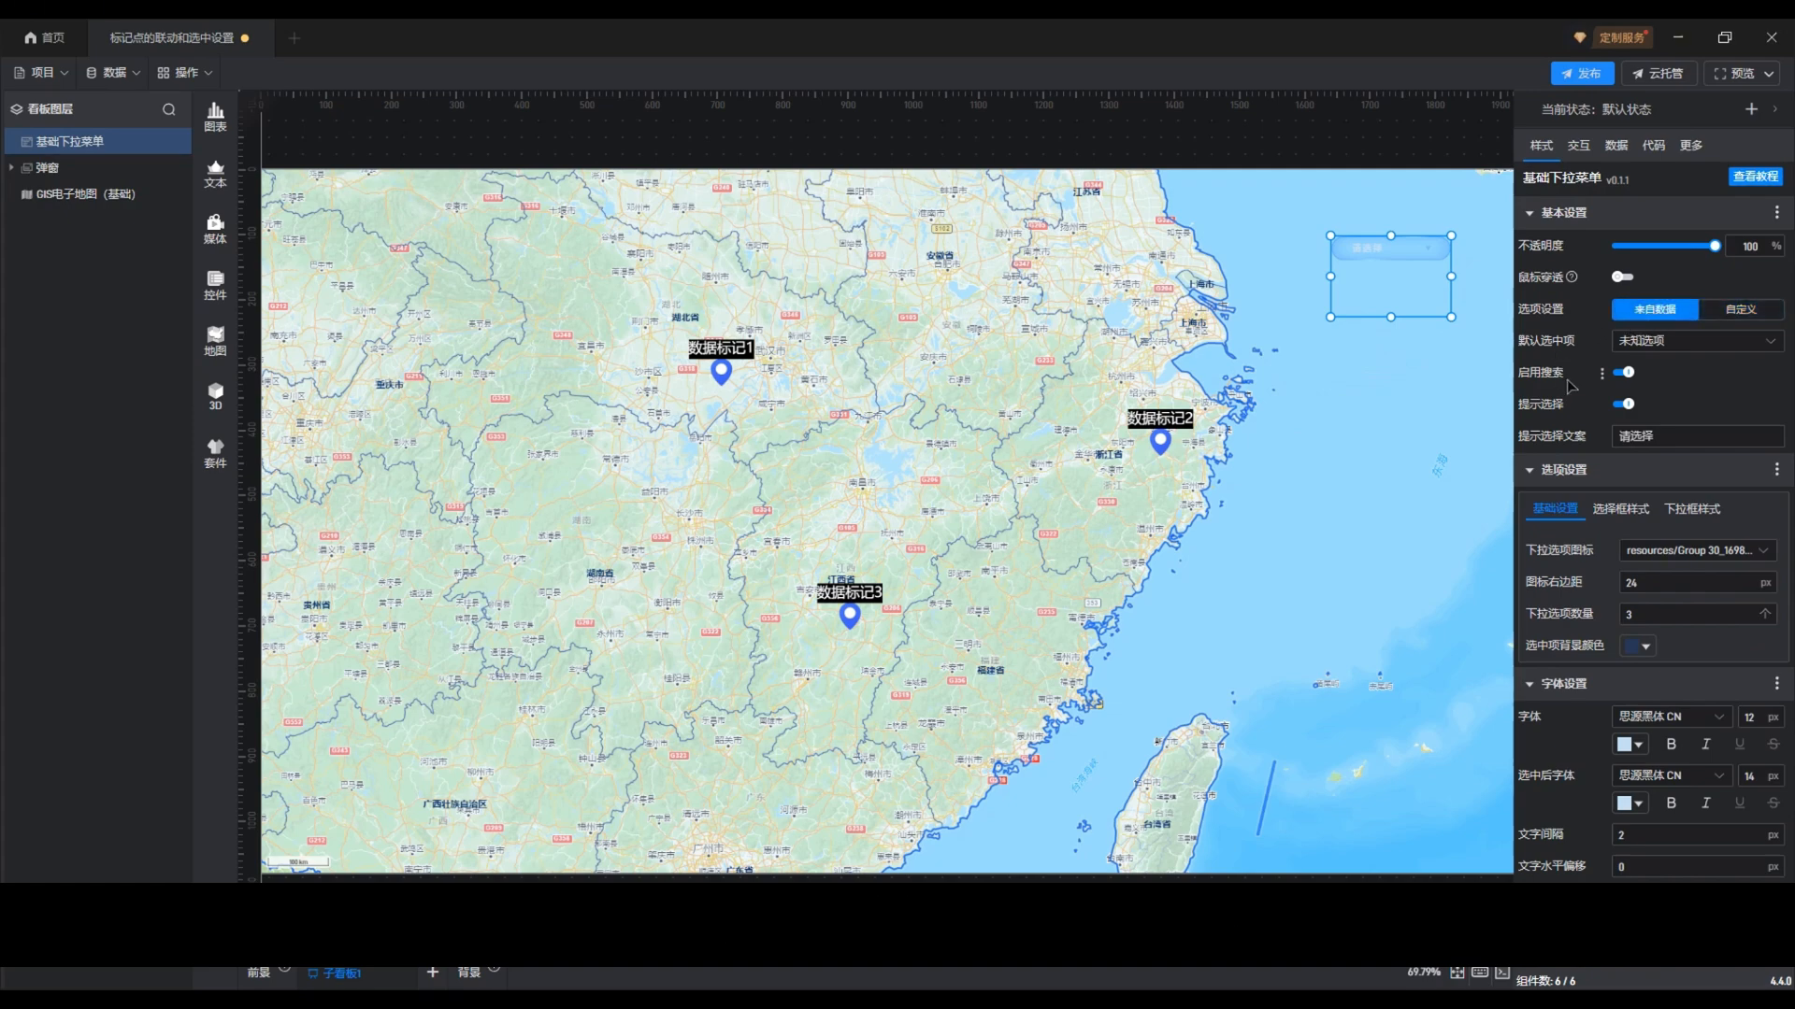
scroll(1589, 440, down, 5)
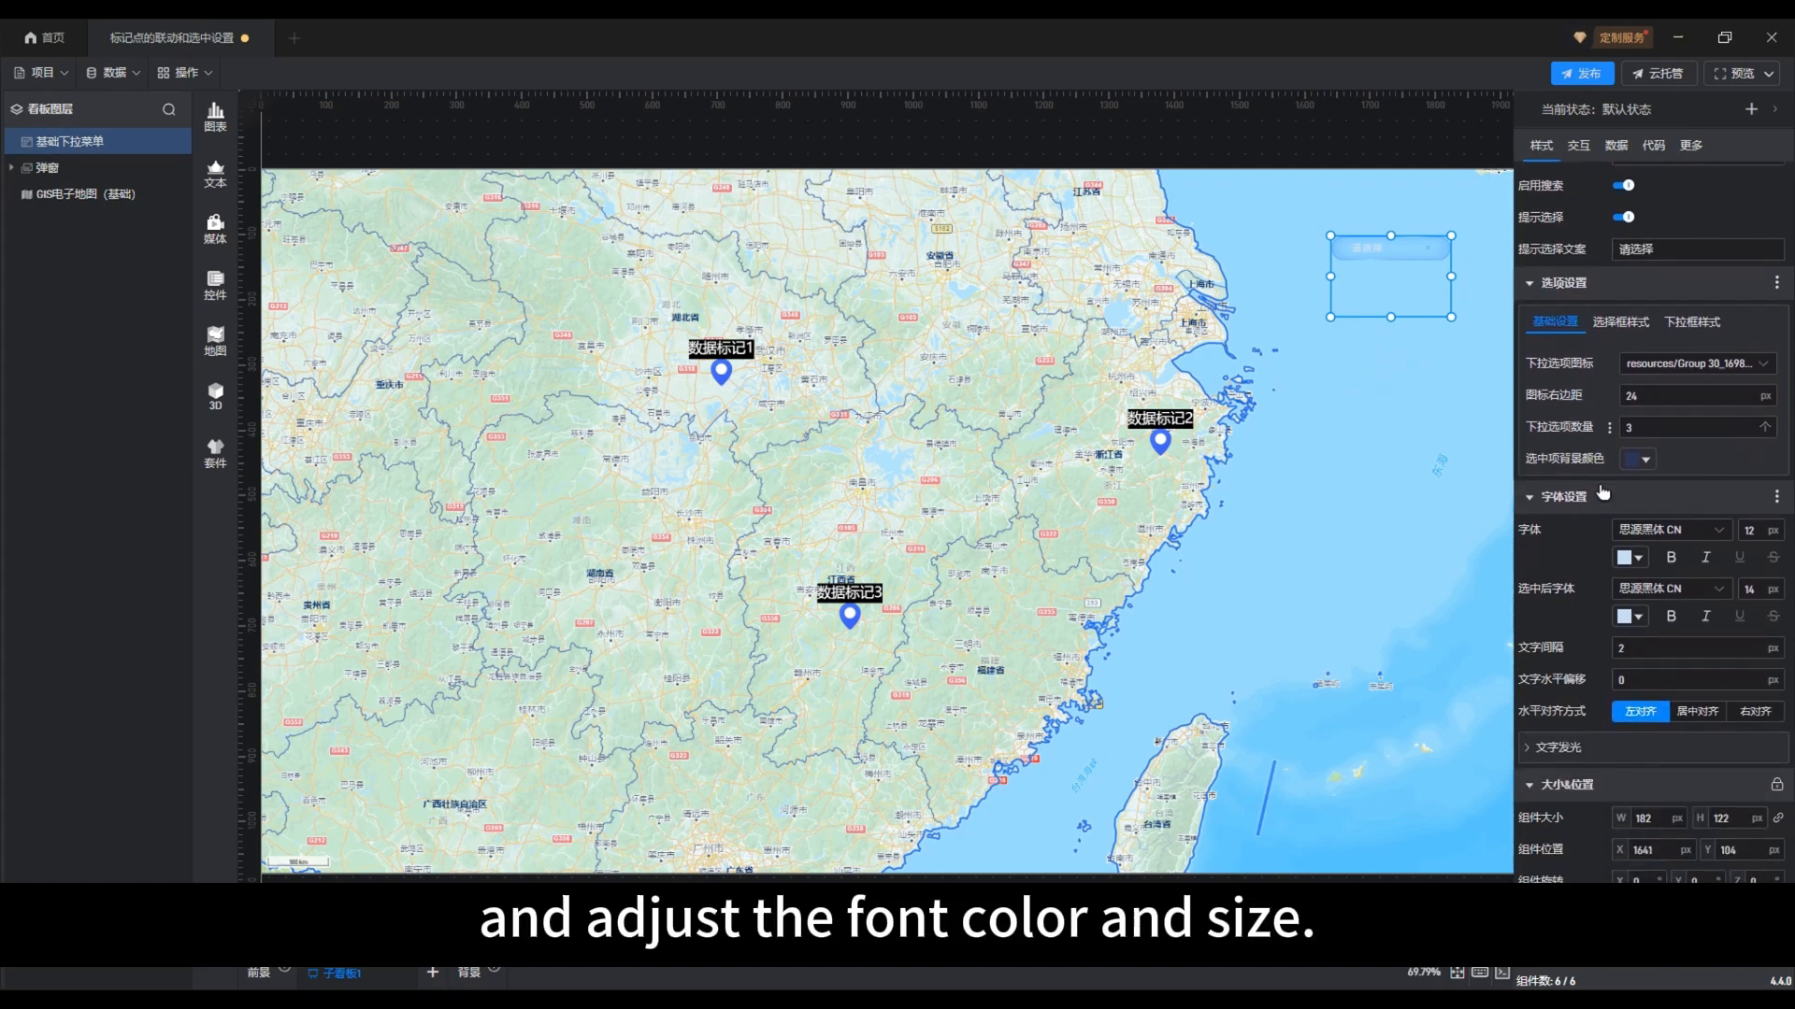
double_click(1762, 531)
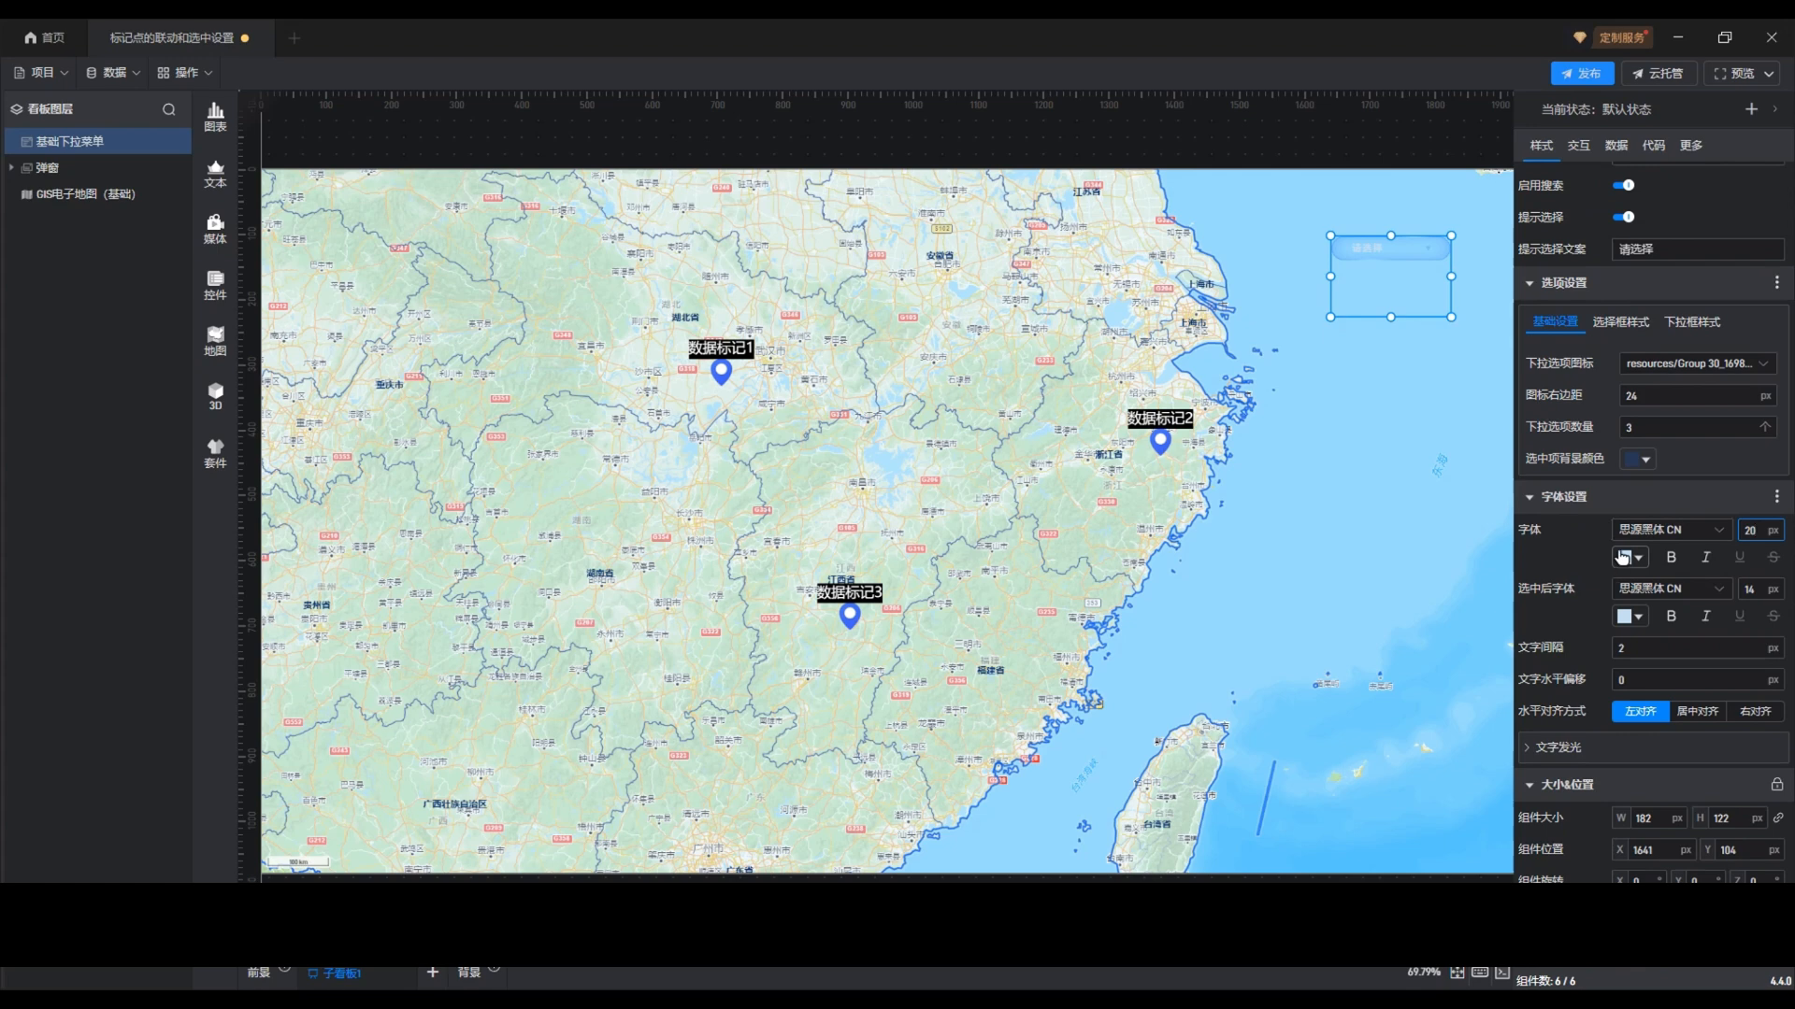
click(1624, 558)
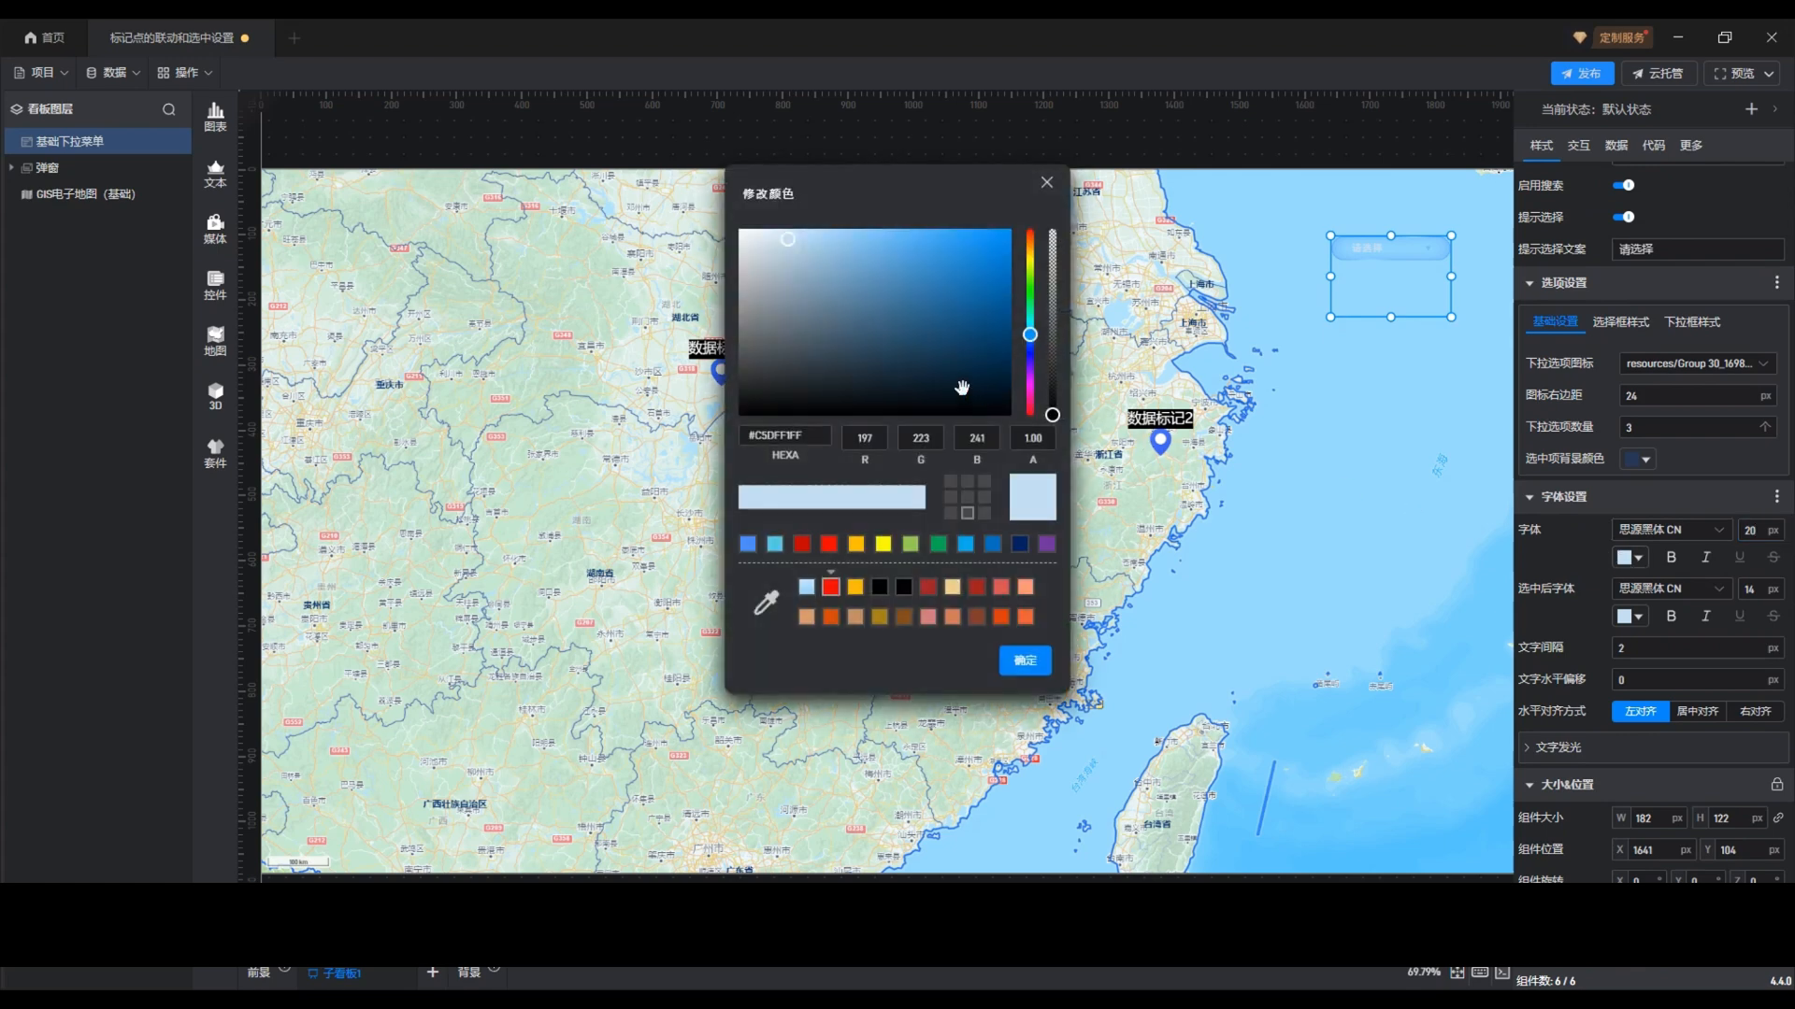
drag(808, 359, 734, 410)
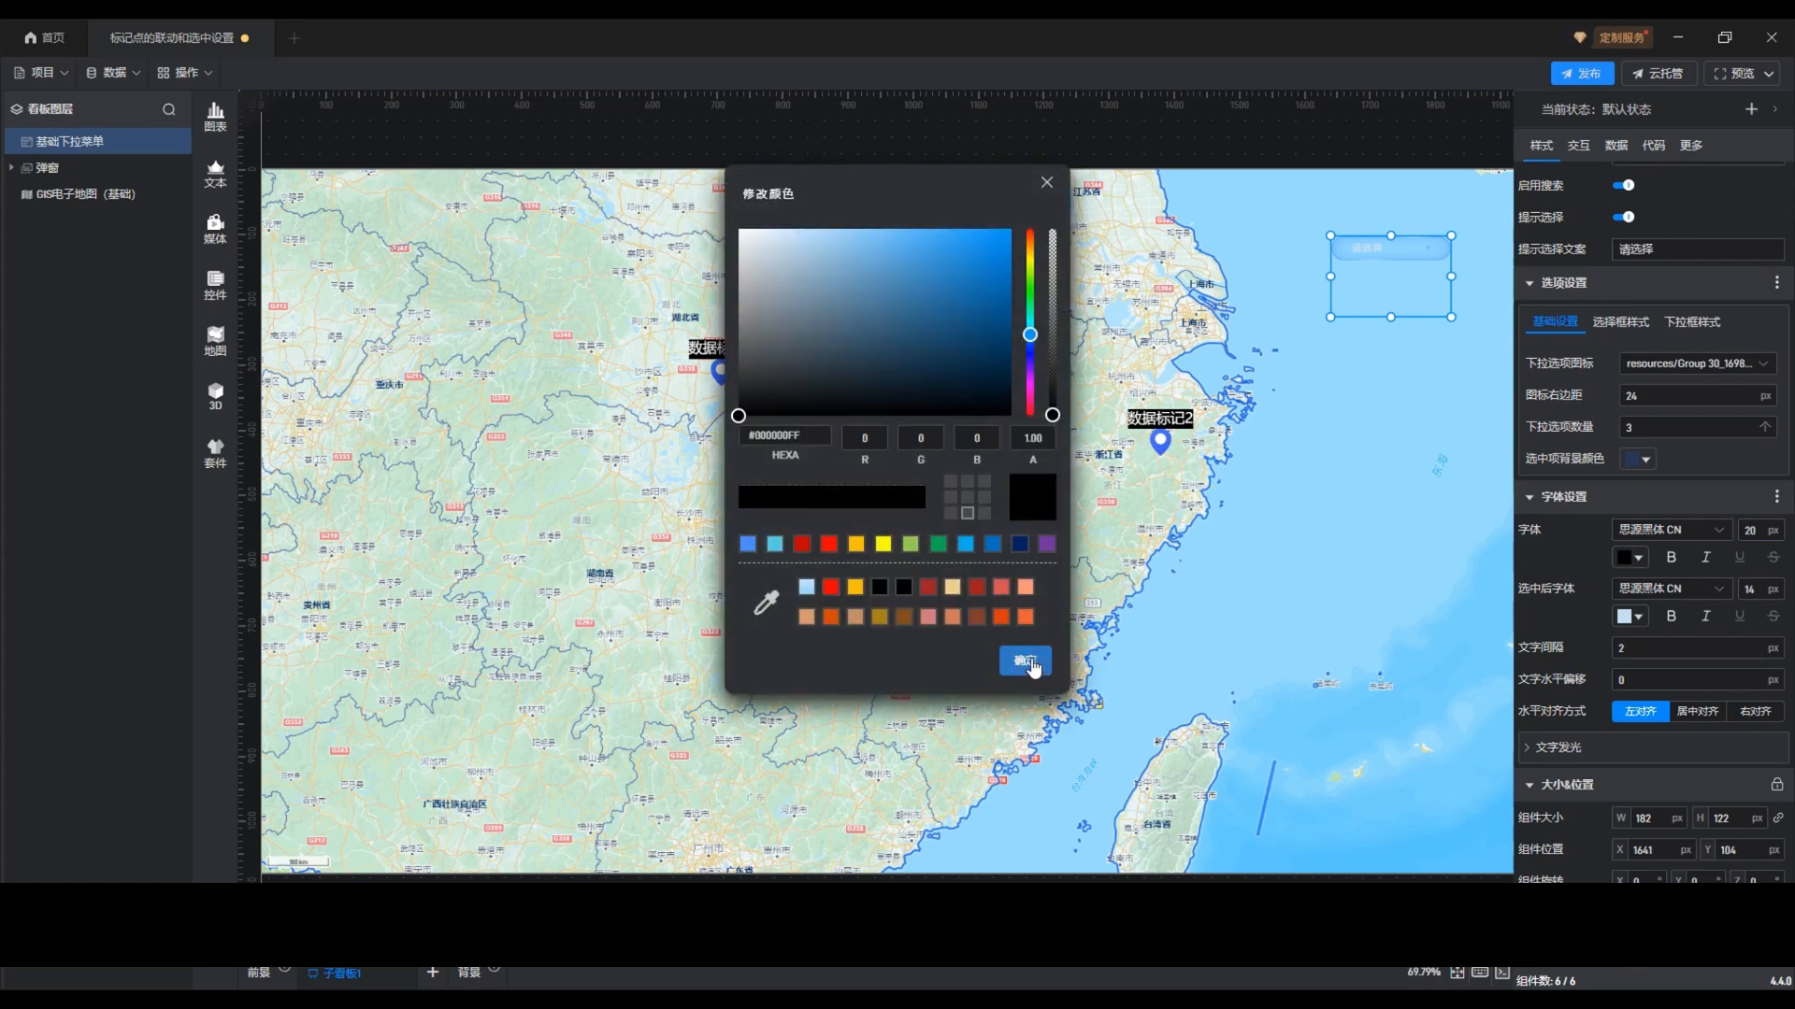
click(1025, 661)
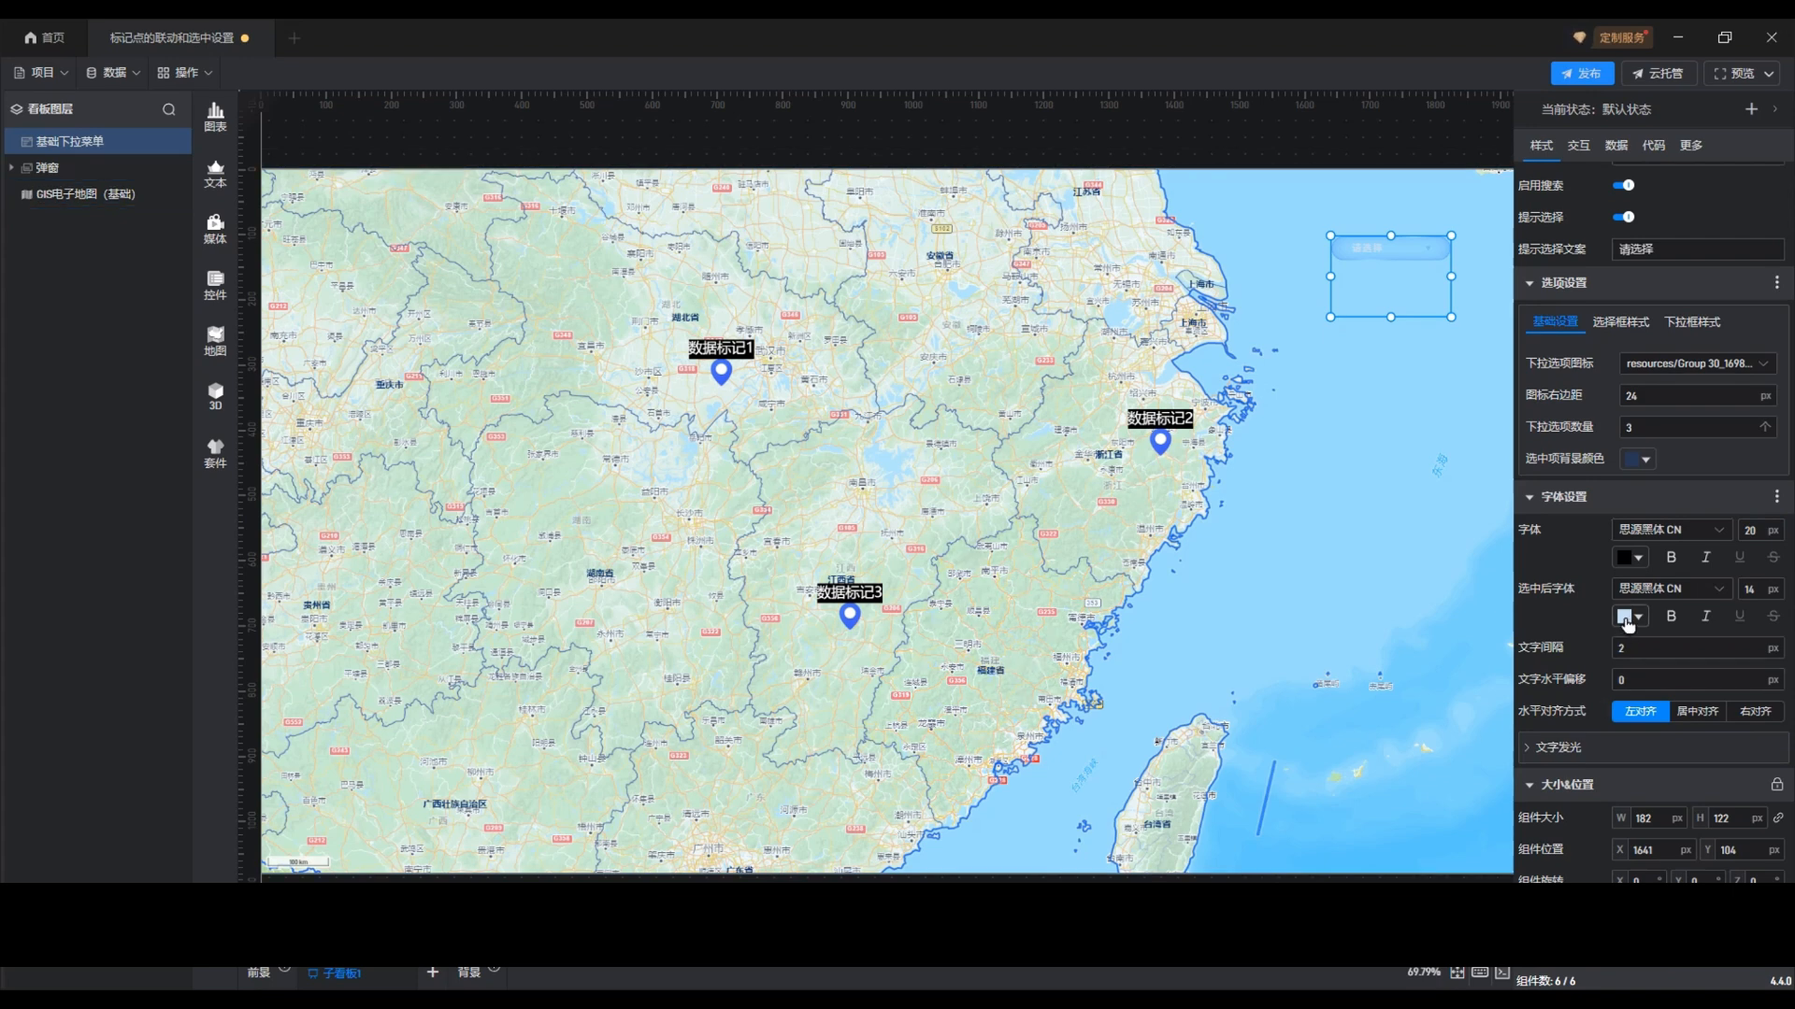
Set the dropdown's selected-item font (选中后字体) to red at 20 px
click(1623, 617)
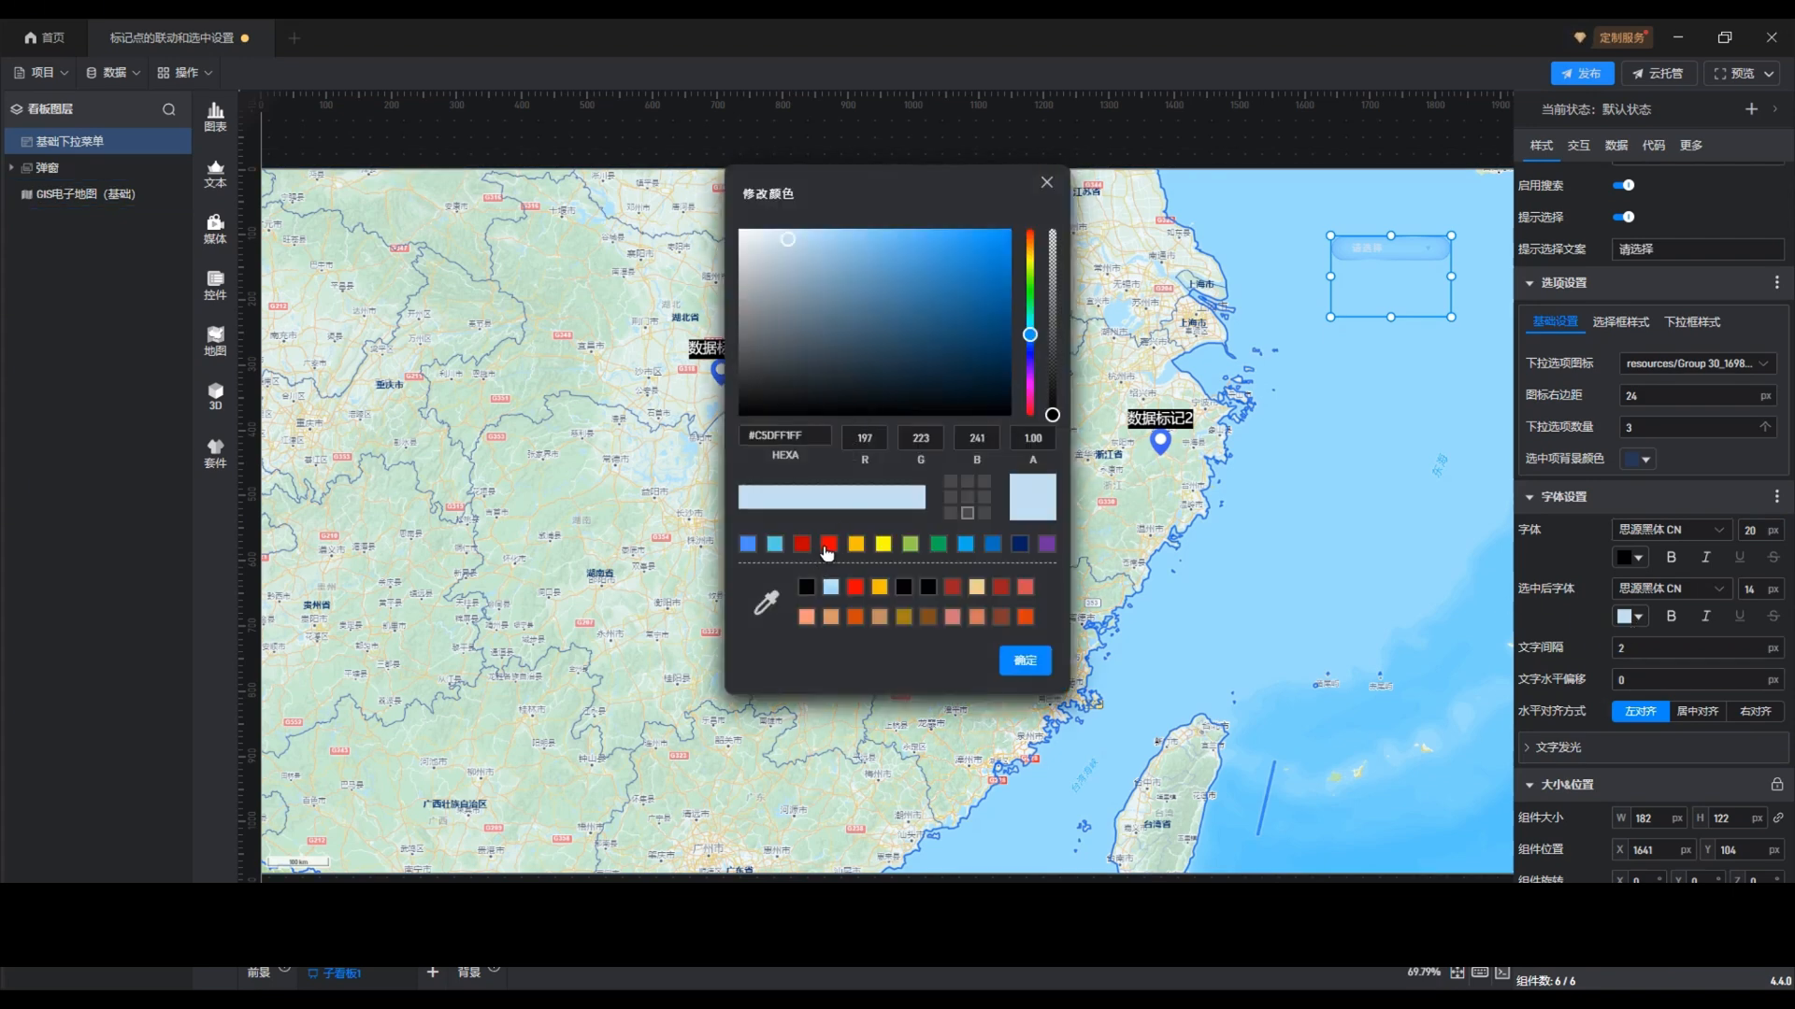
click(828, 545)
click(1025, 661)
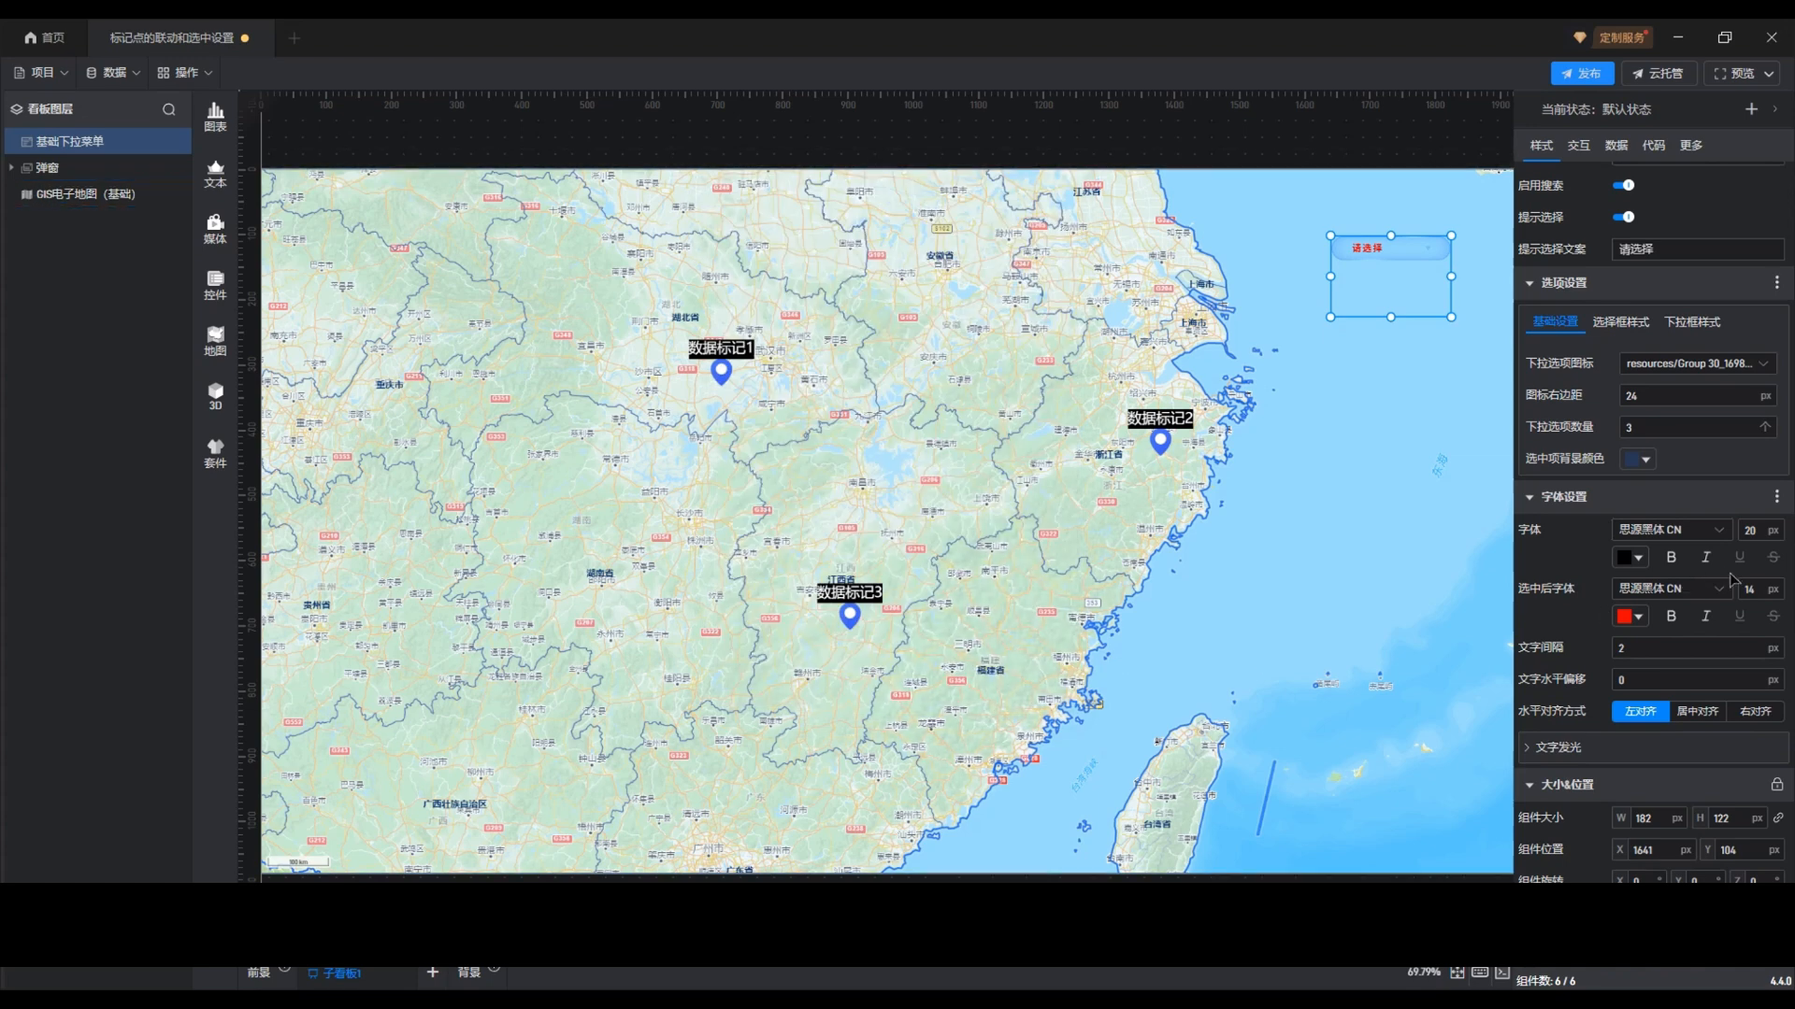
double_click(1753, 589)
text(20)
click(1686, 505)
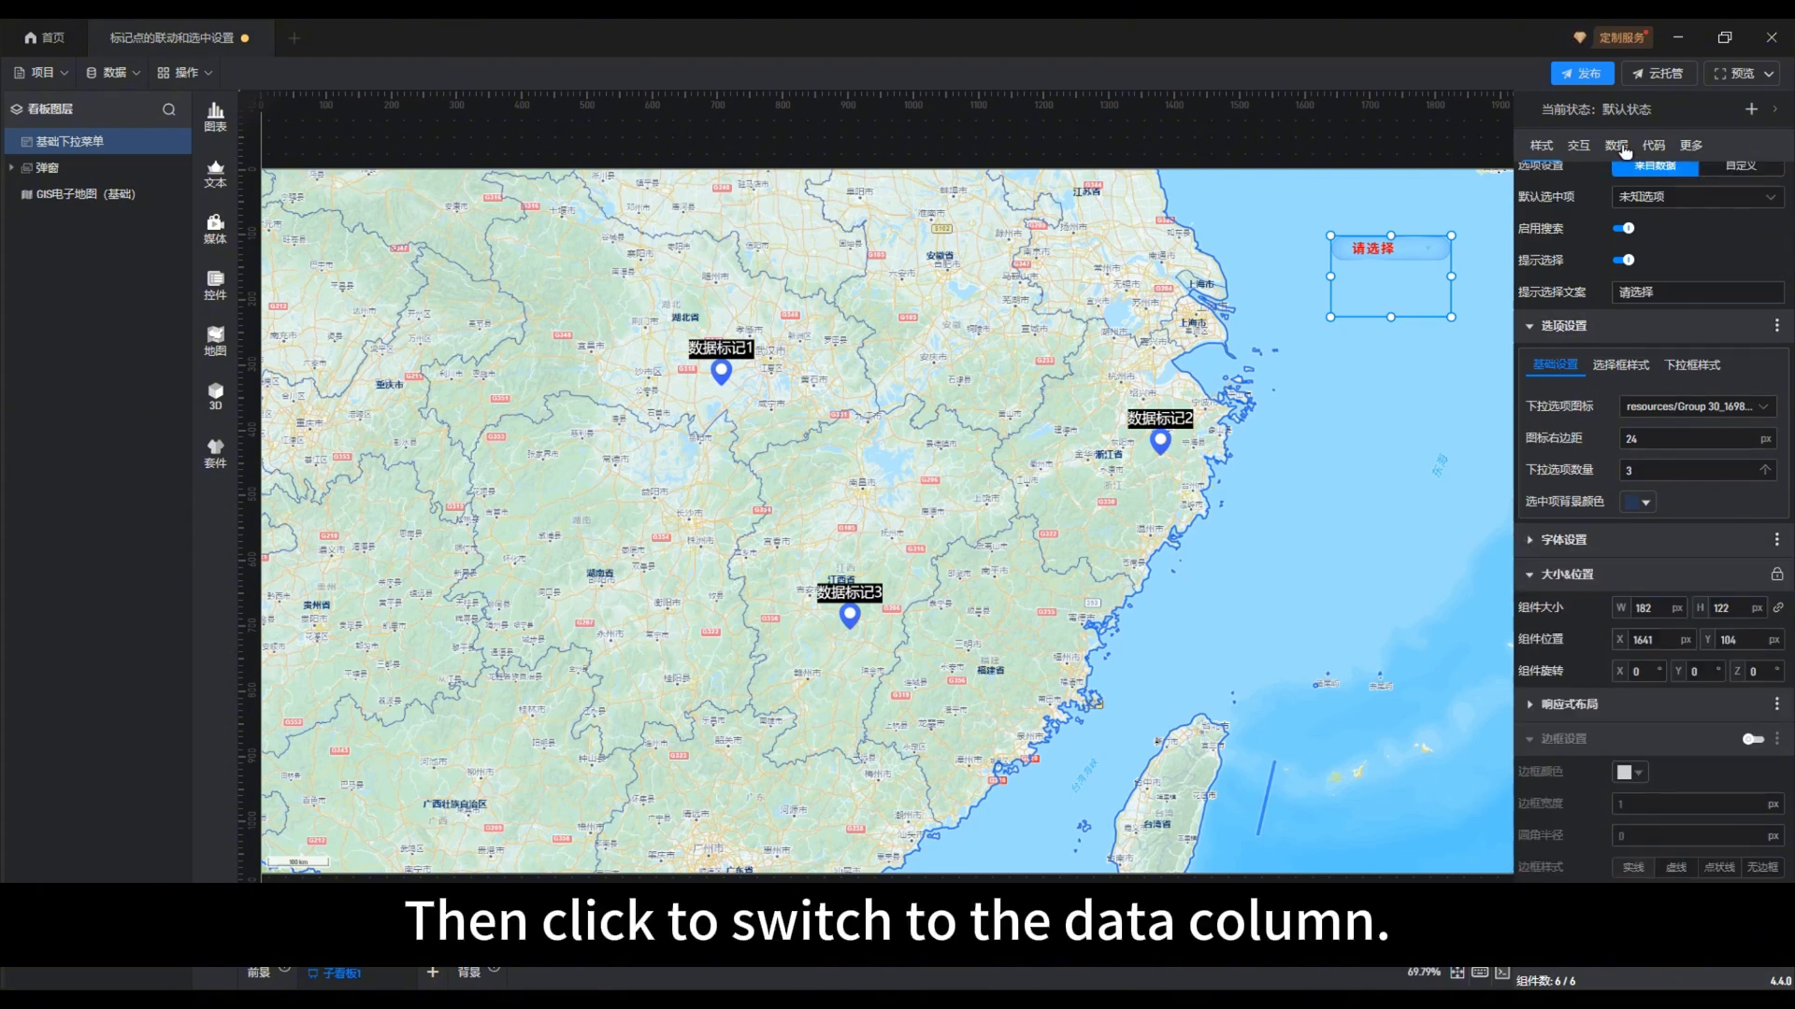
Bind the 名称 data field to both the dropdown's 选项字段 and its 联动字段
click(1620, 147)
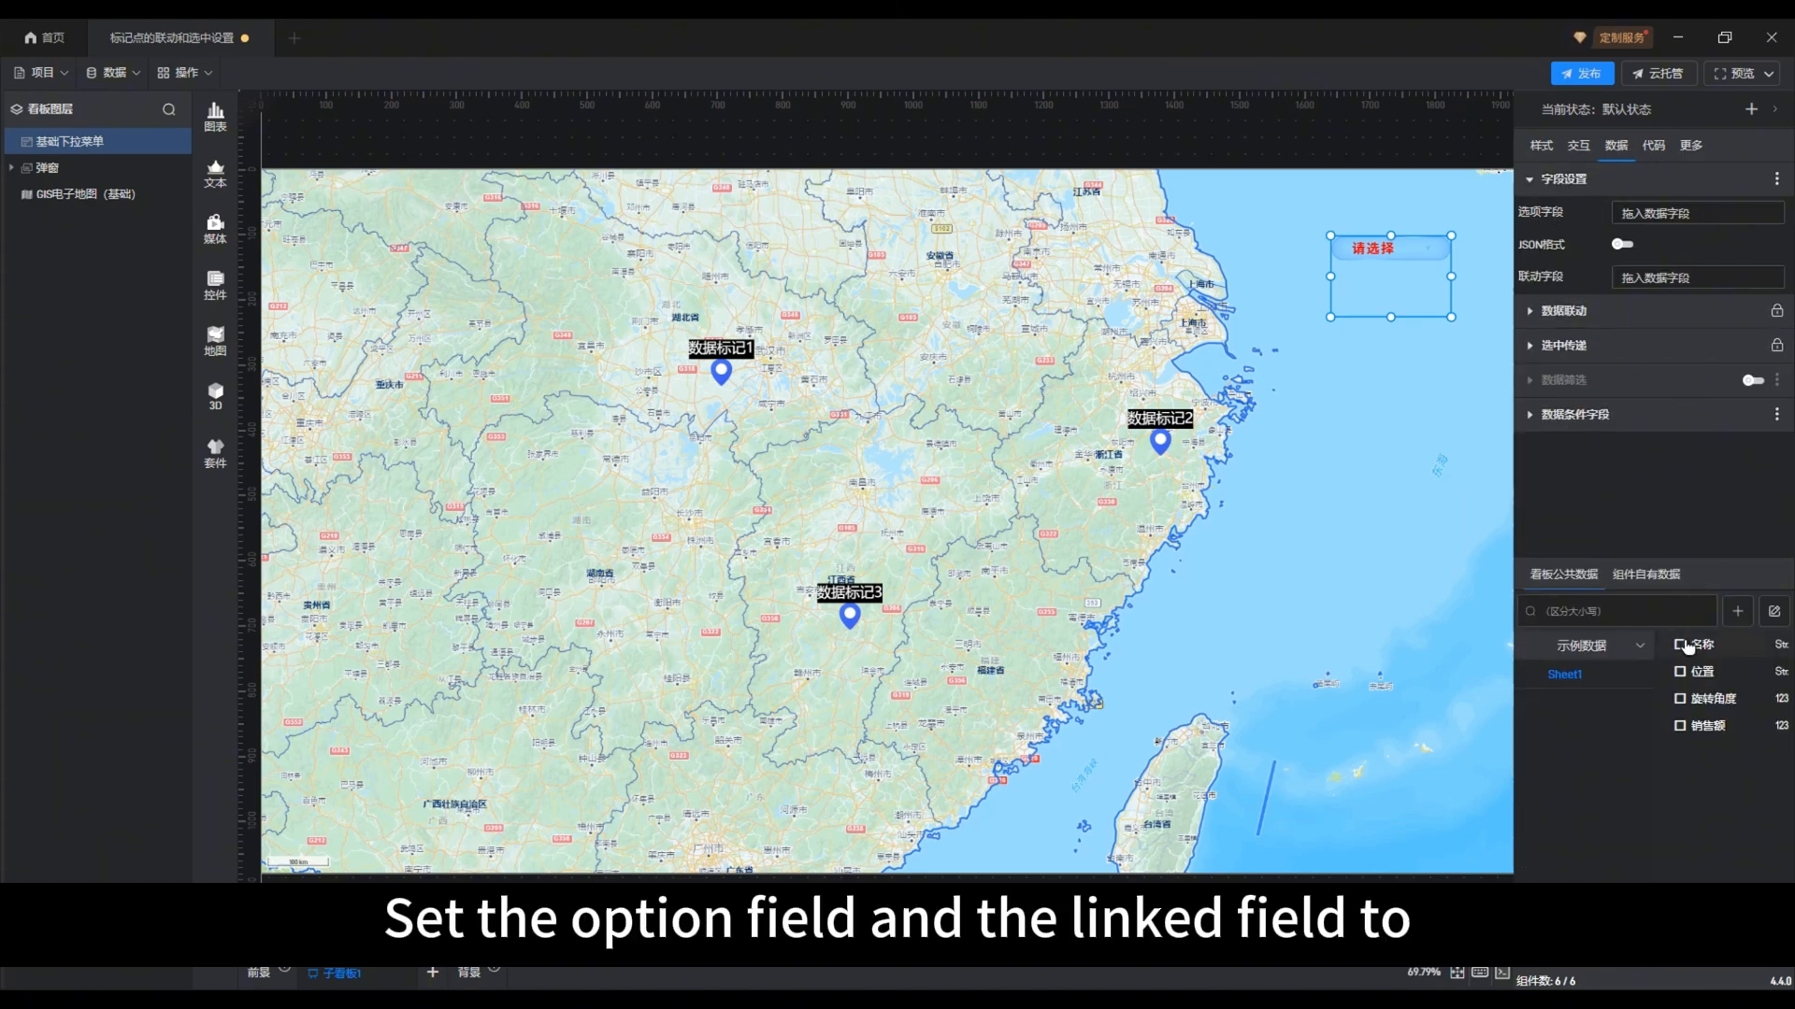
drag(1680, 647, 1677, 213)
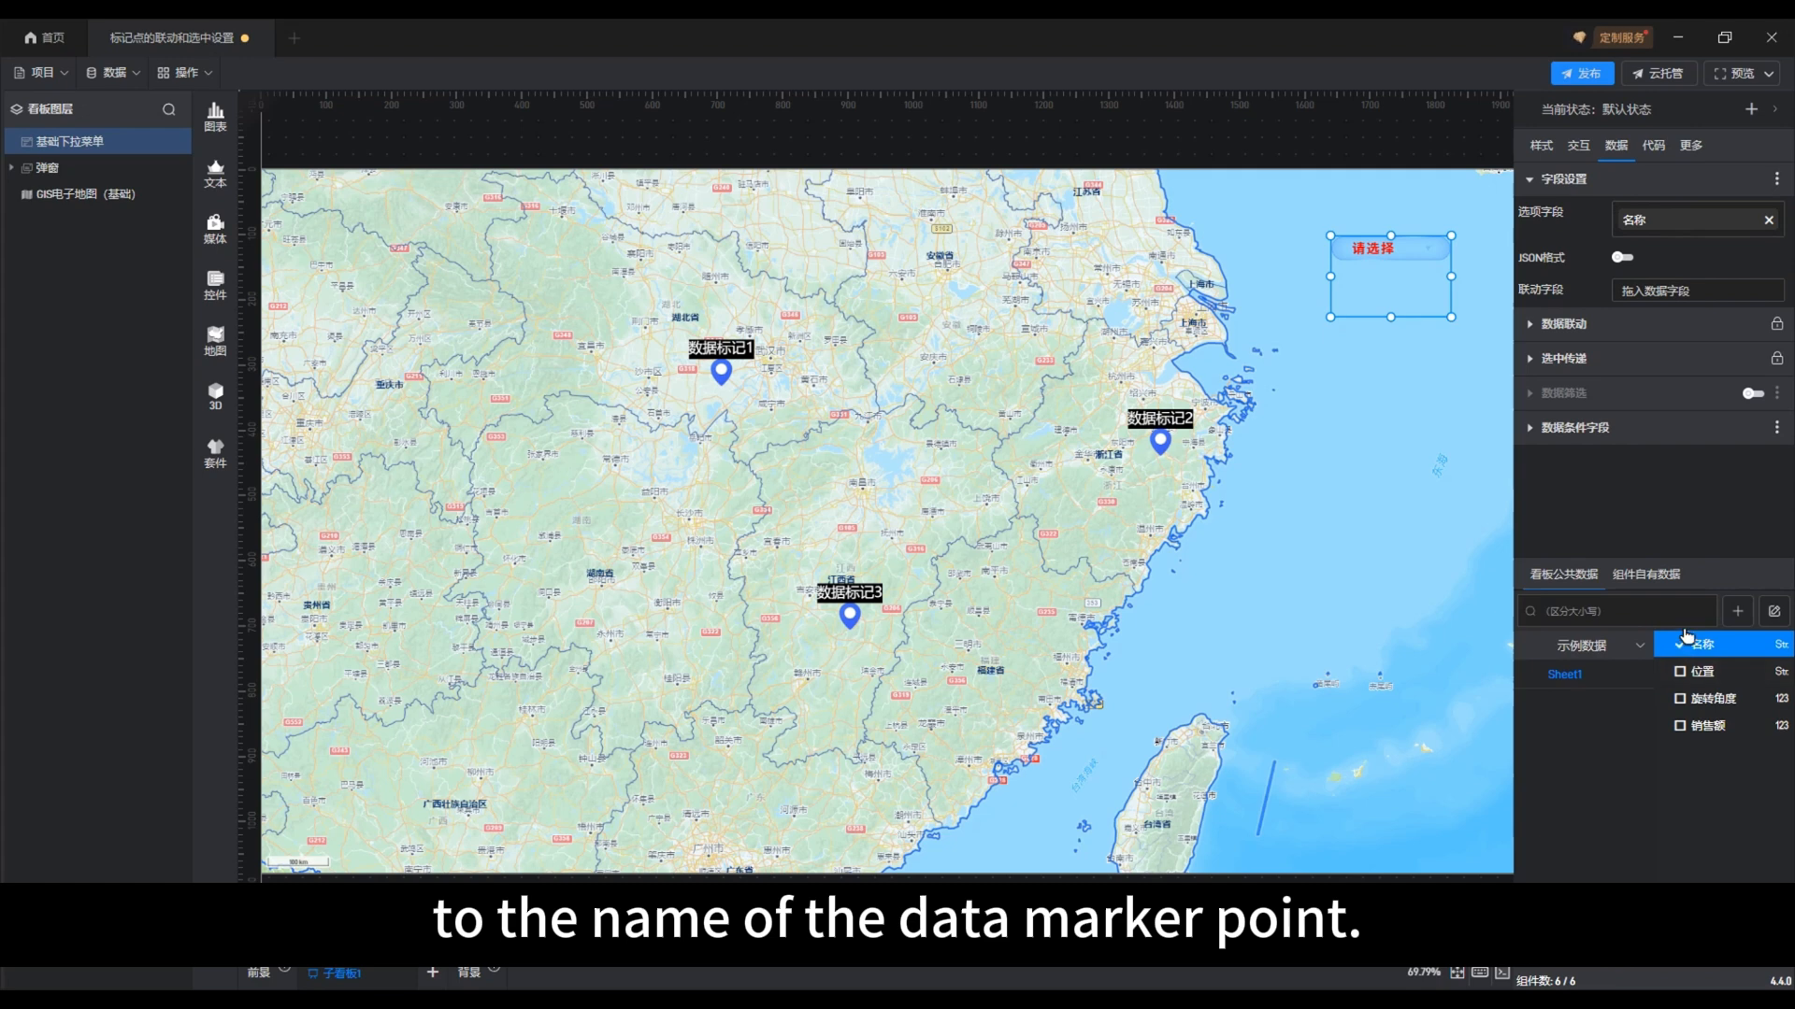
drag(1681, 645, 1663, 289)
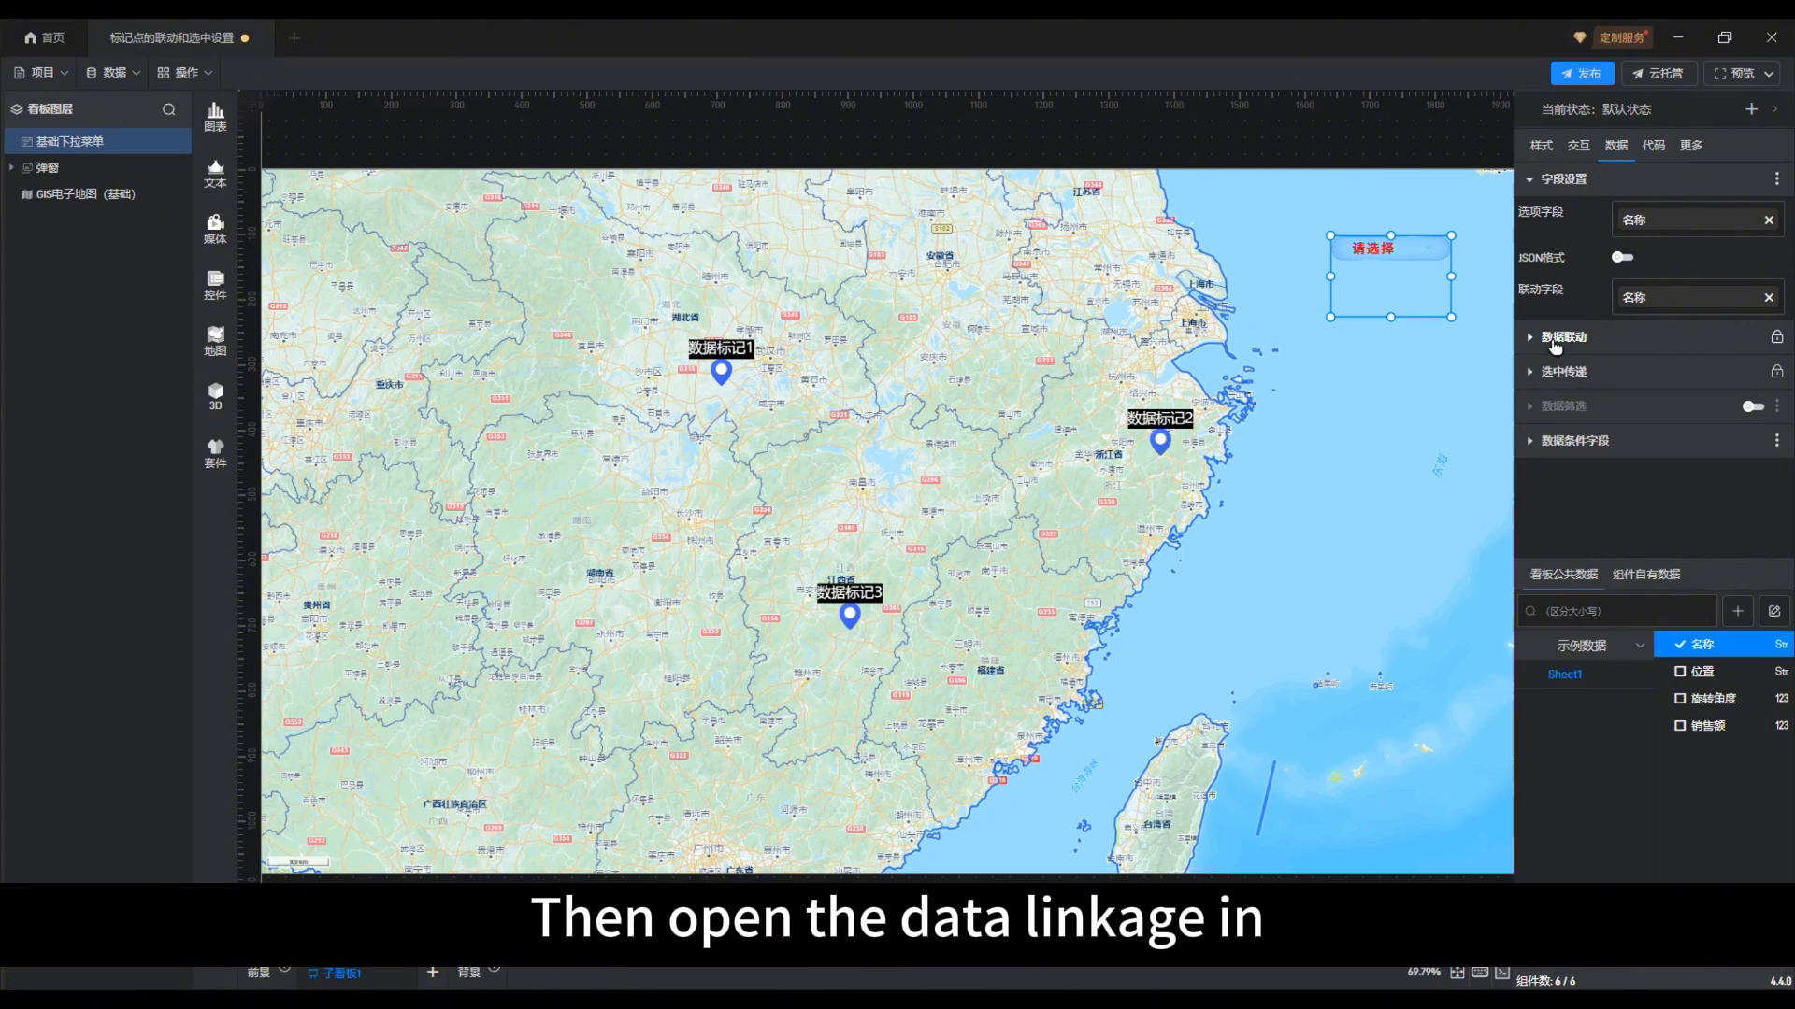
Enable 联动其他组件 for the dropdown and turn on its 高级设置 in 白名单模式
click(1556, 338)
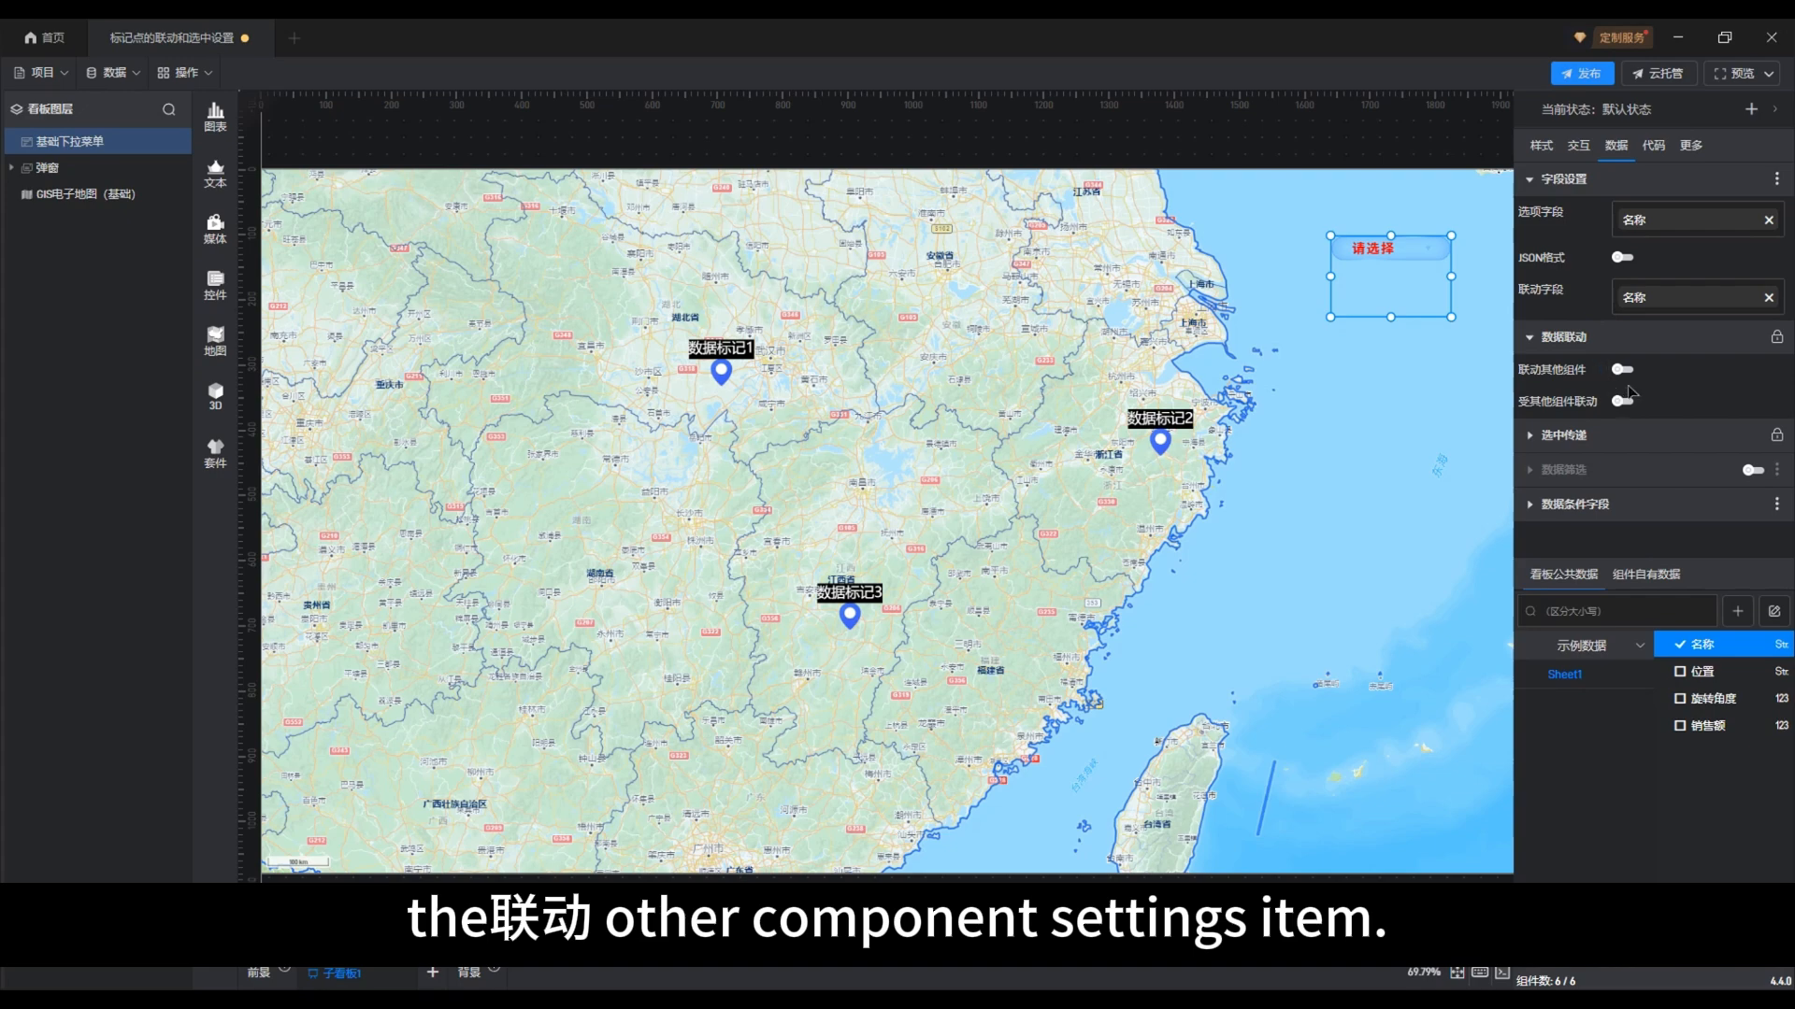
click(1621, 372)
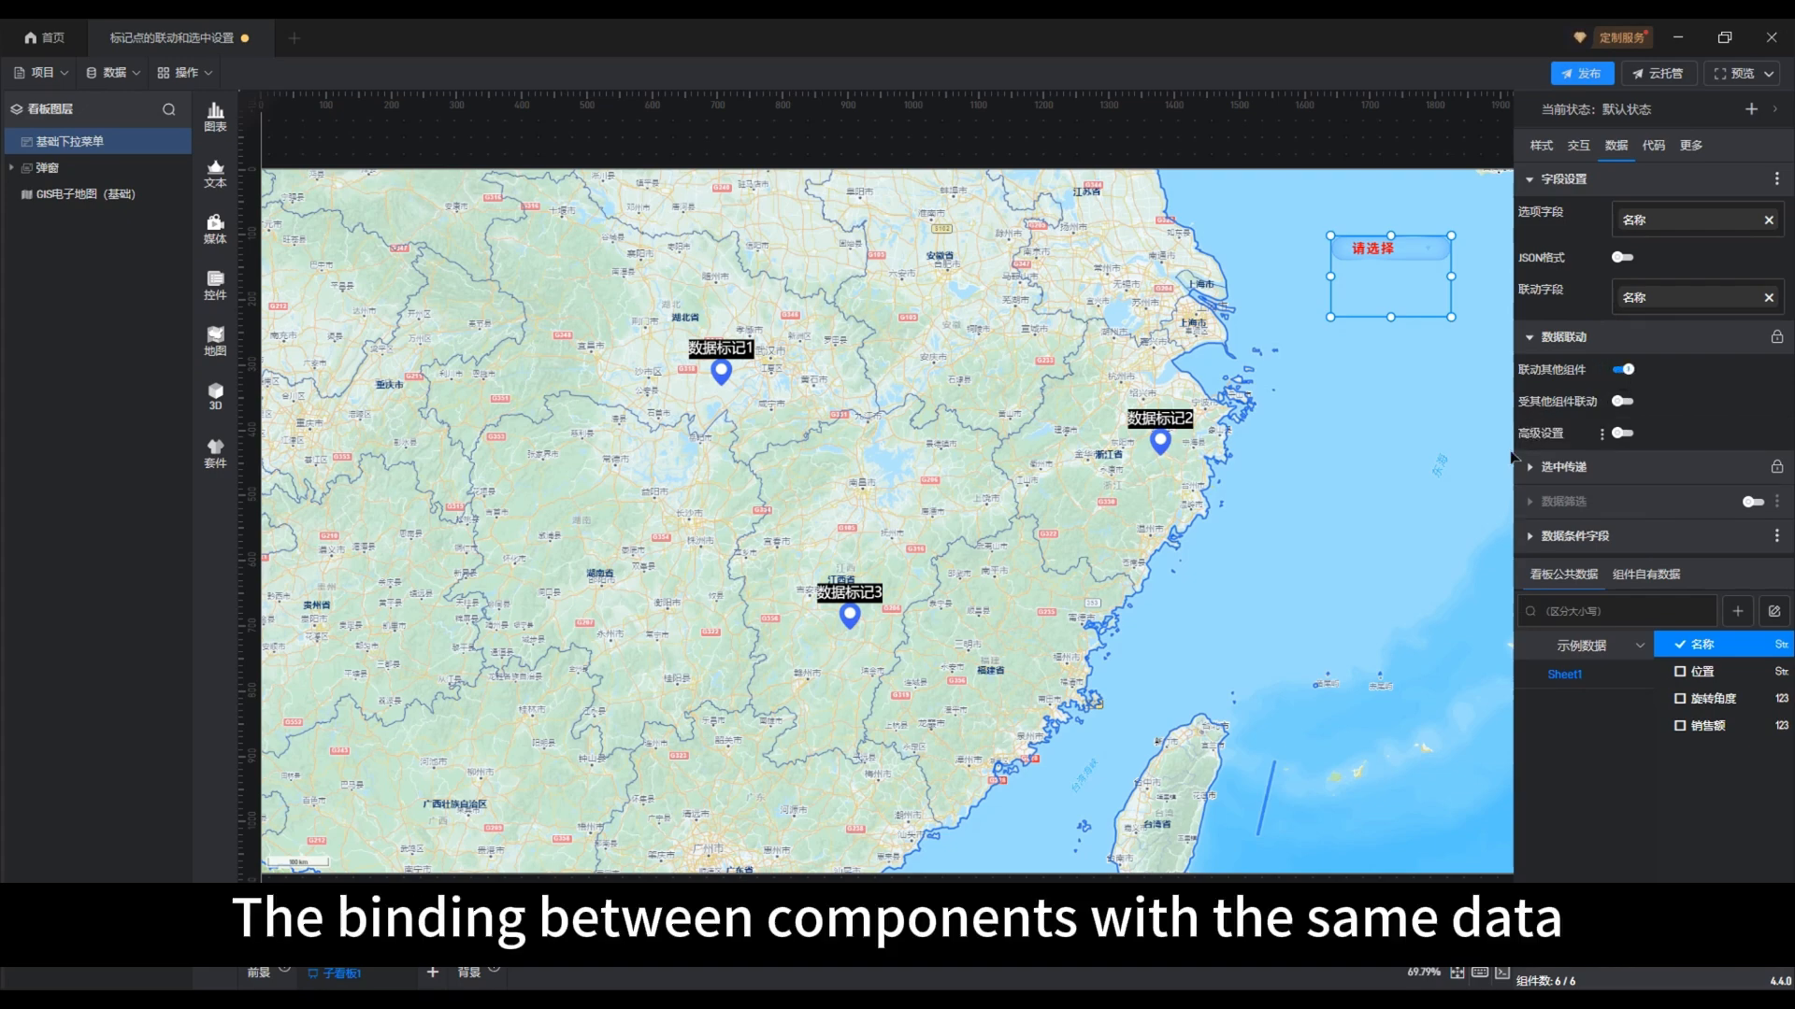
click(1623, 435)
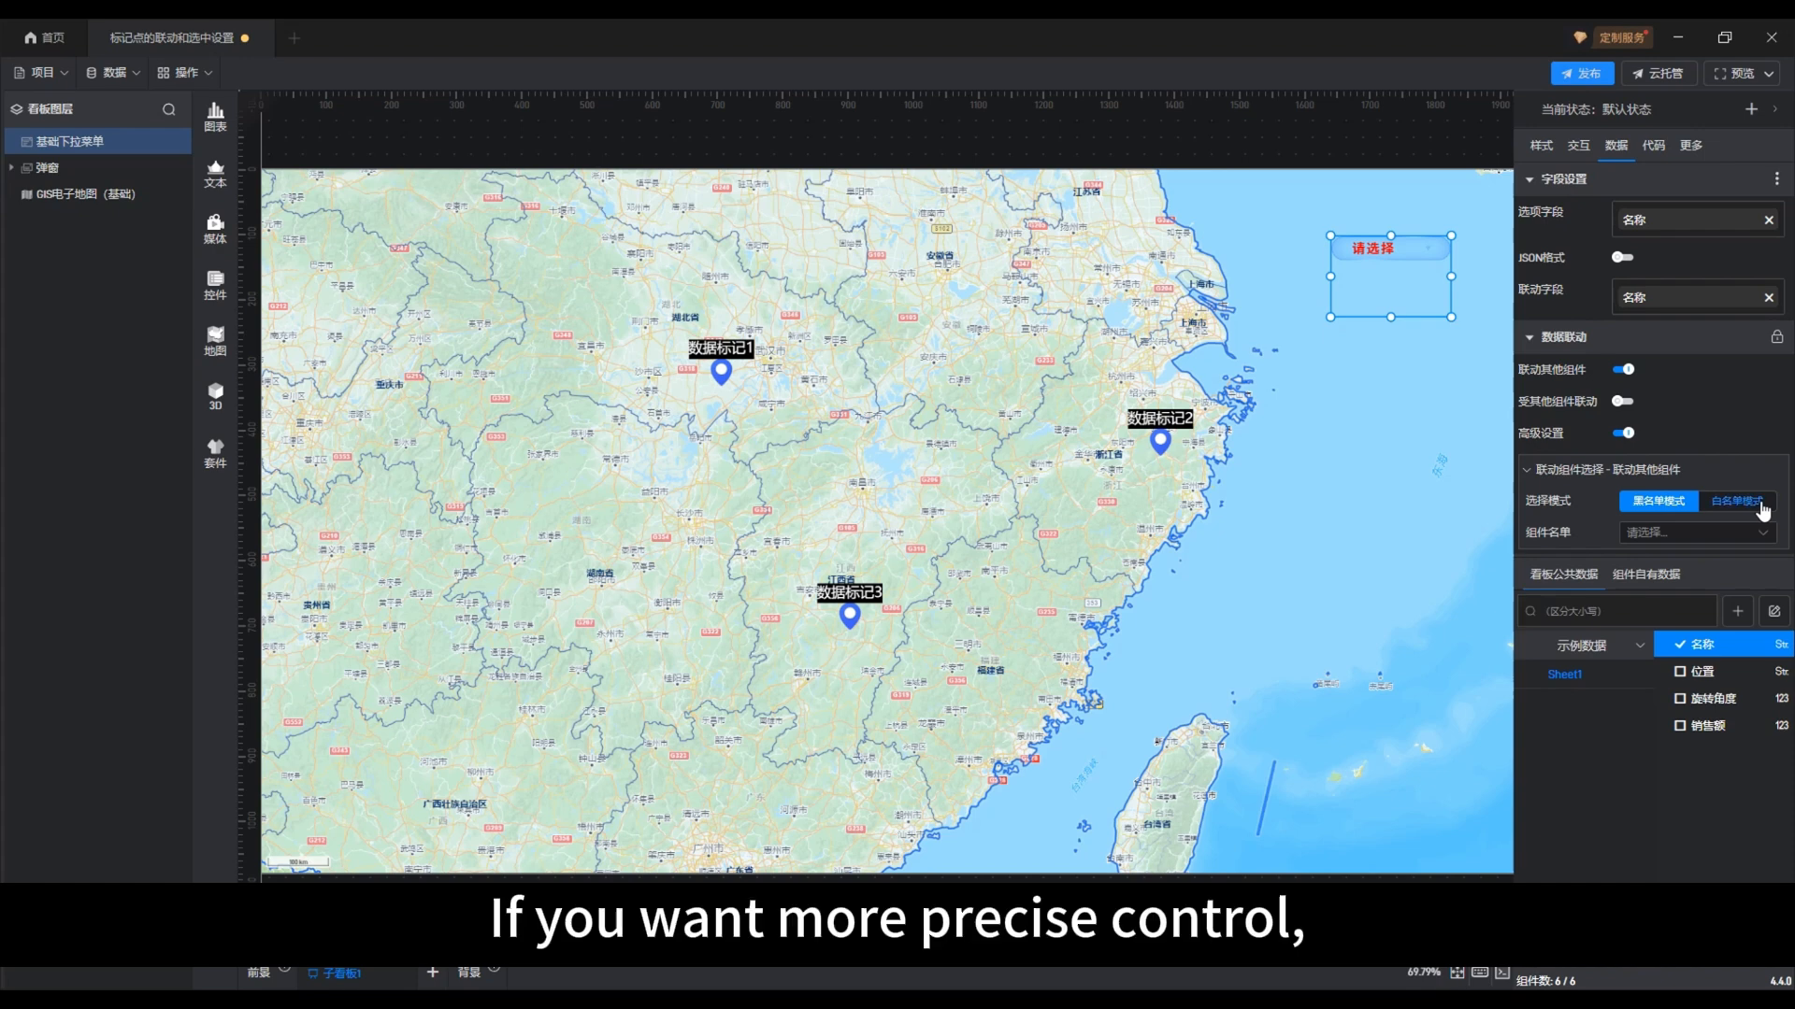
click(1755, 507)
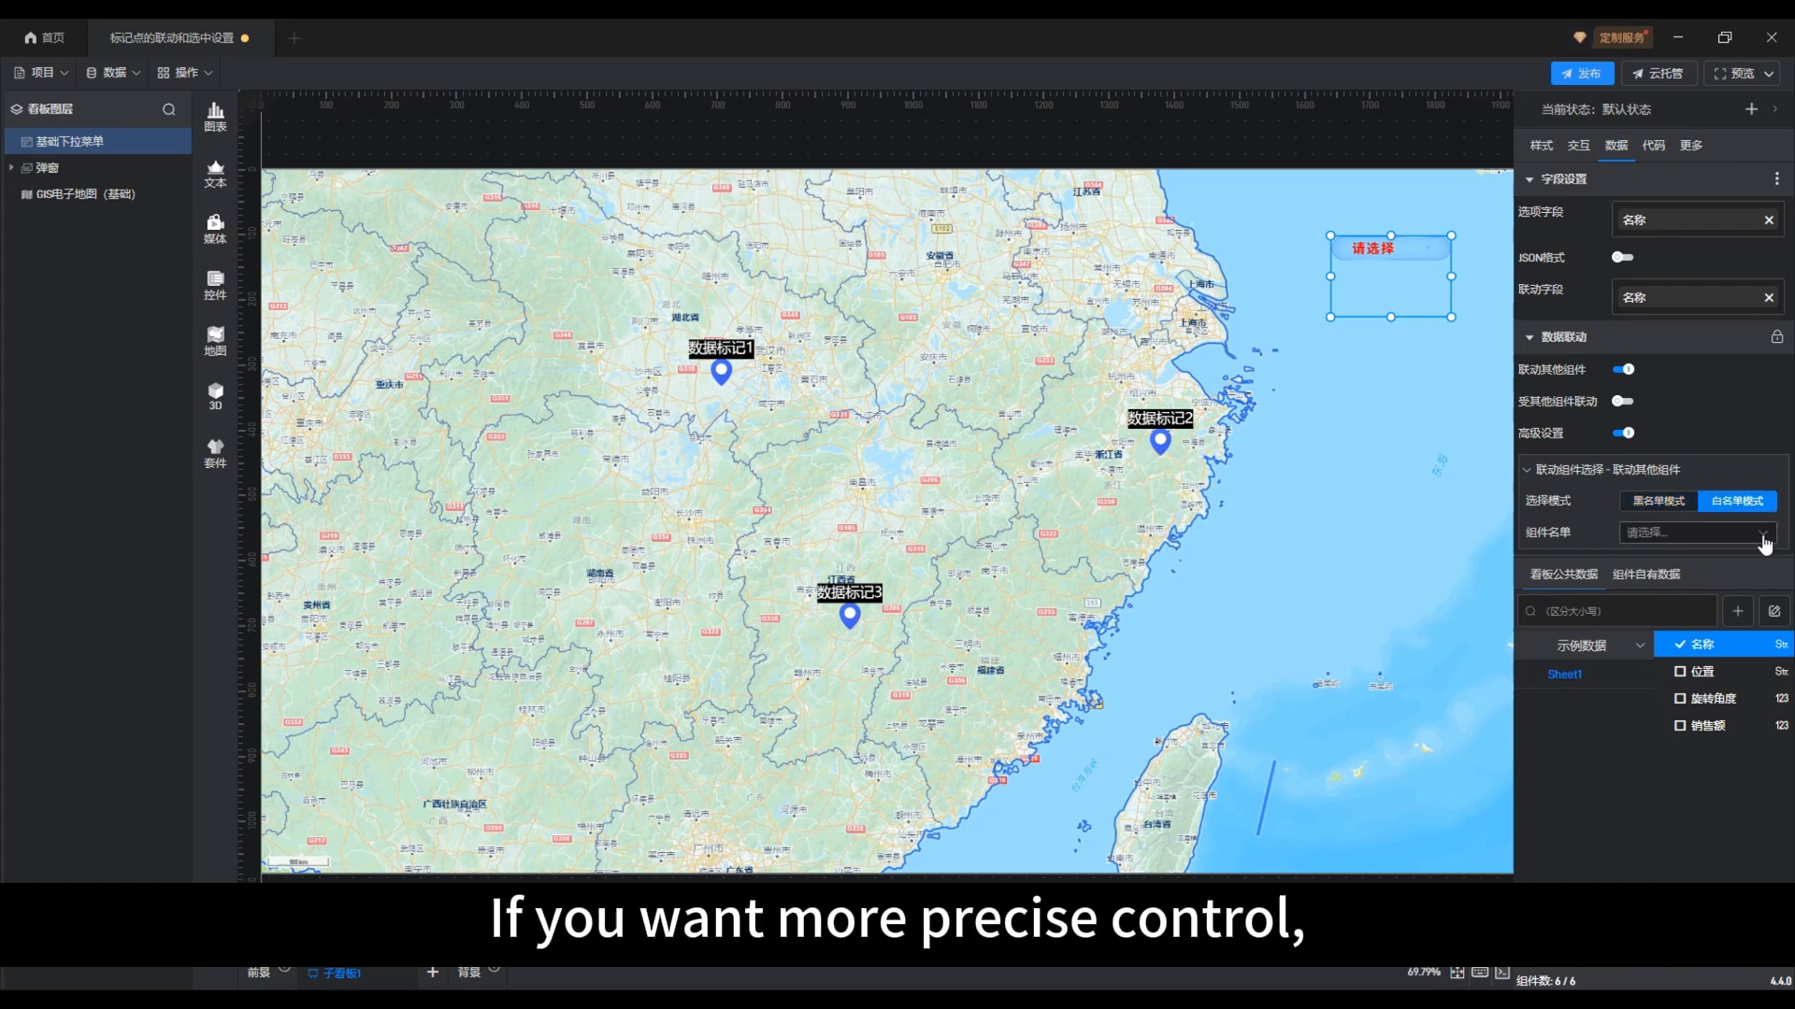
Add 基础标记组 from the GIS map's 标绘层 to the dropdown's linkage whitelist
click(1761, 535)
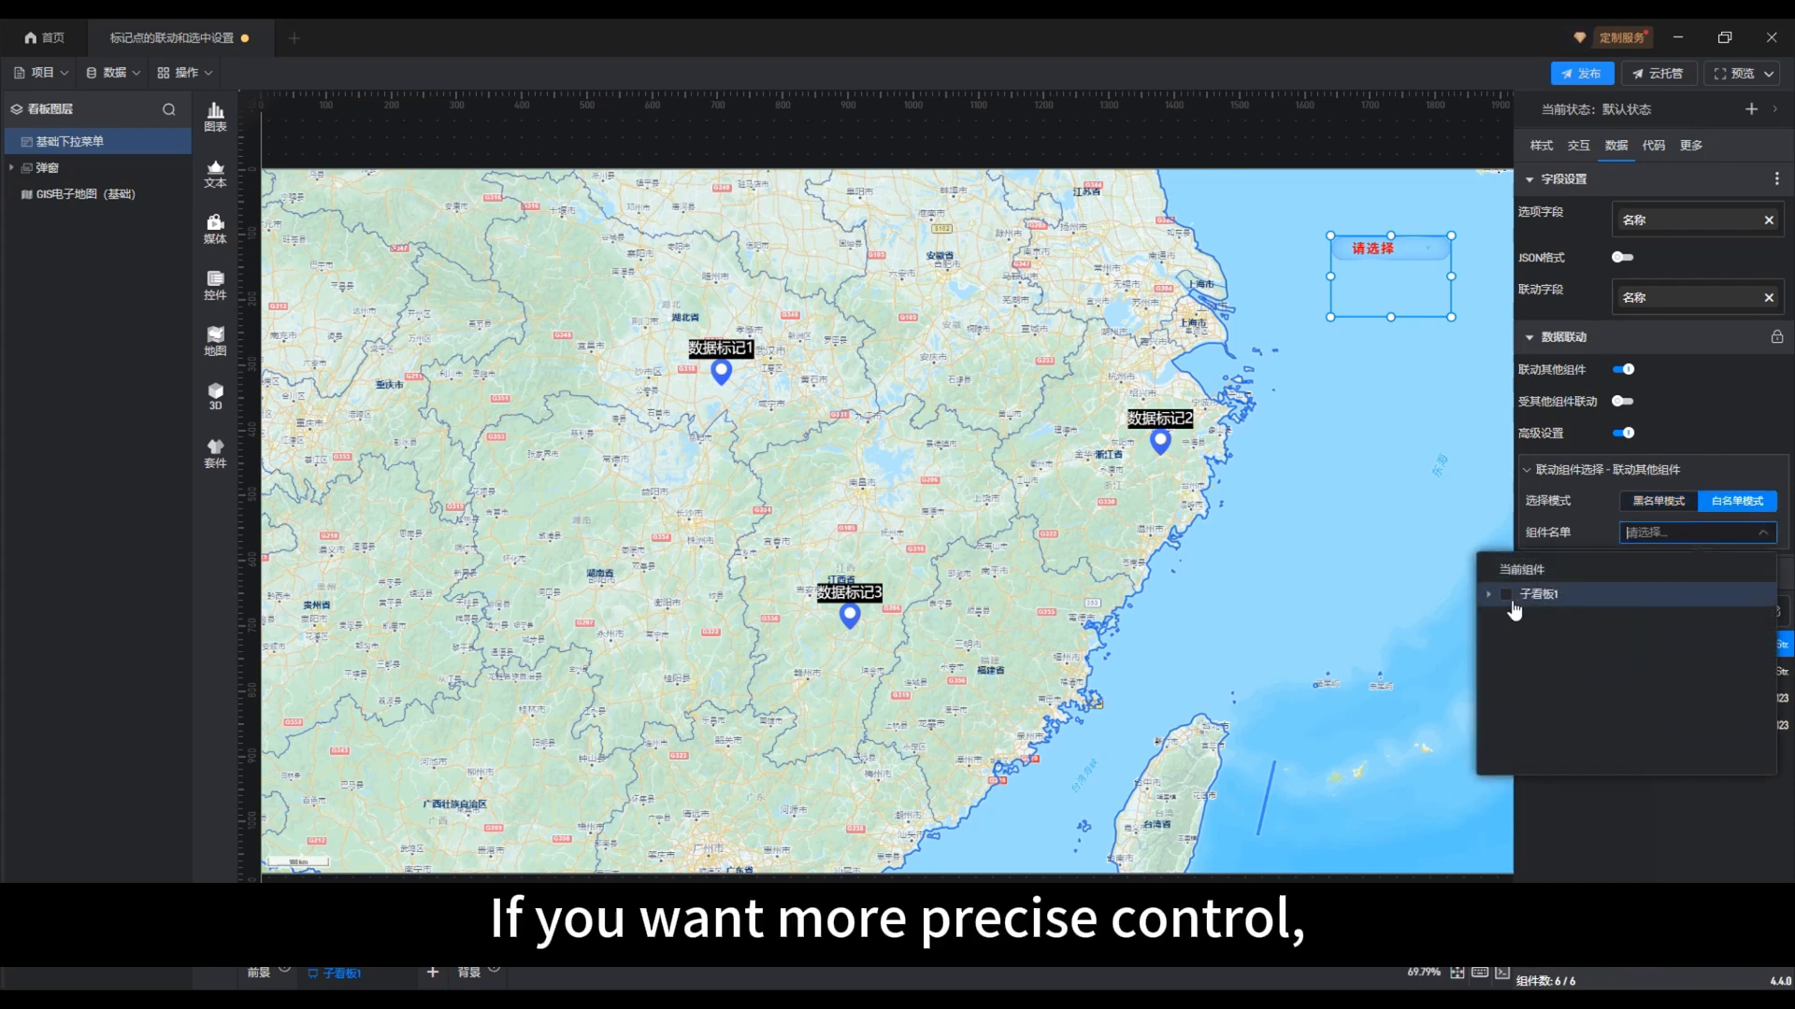
click(1489, 595)
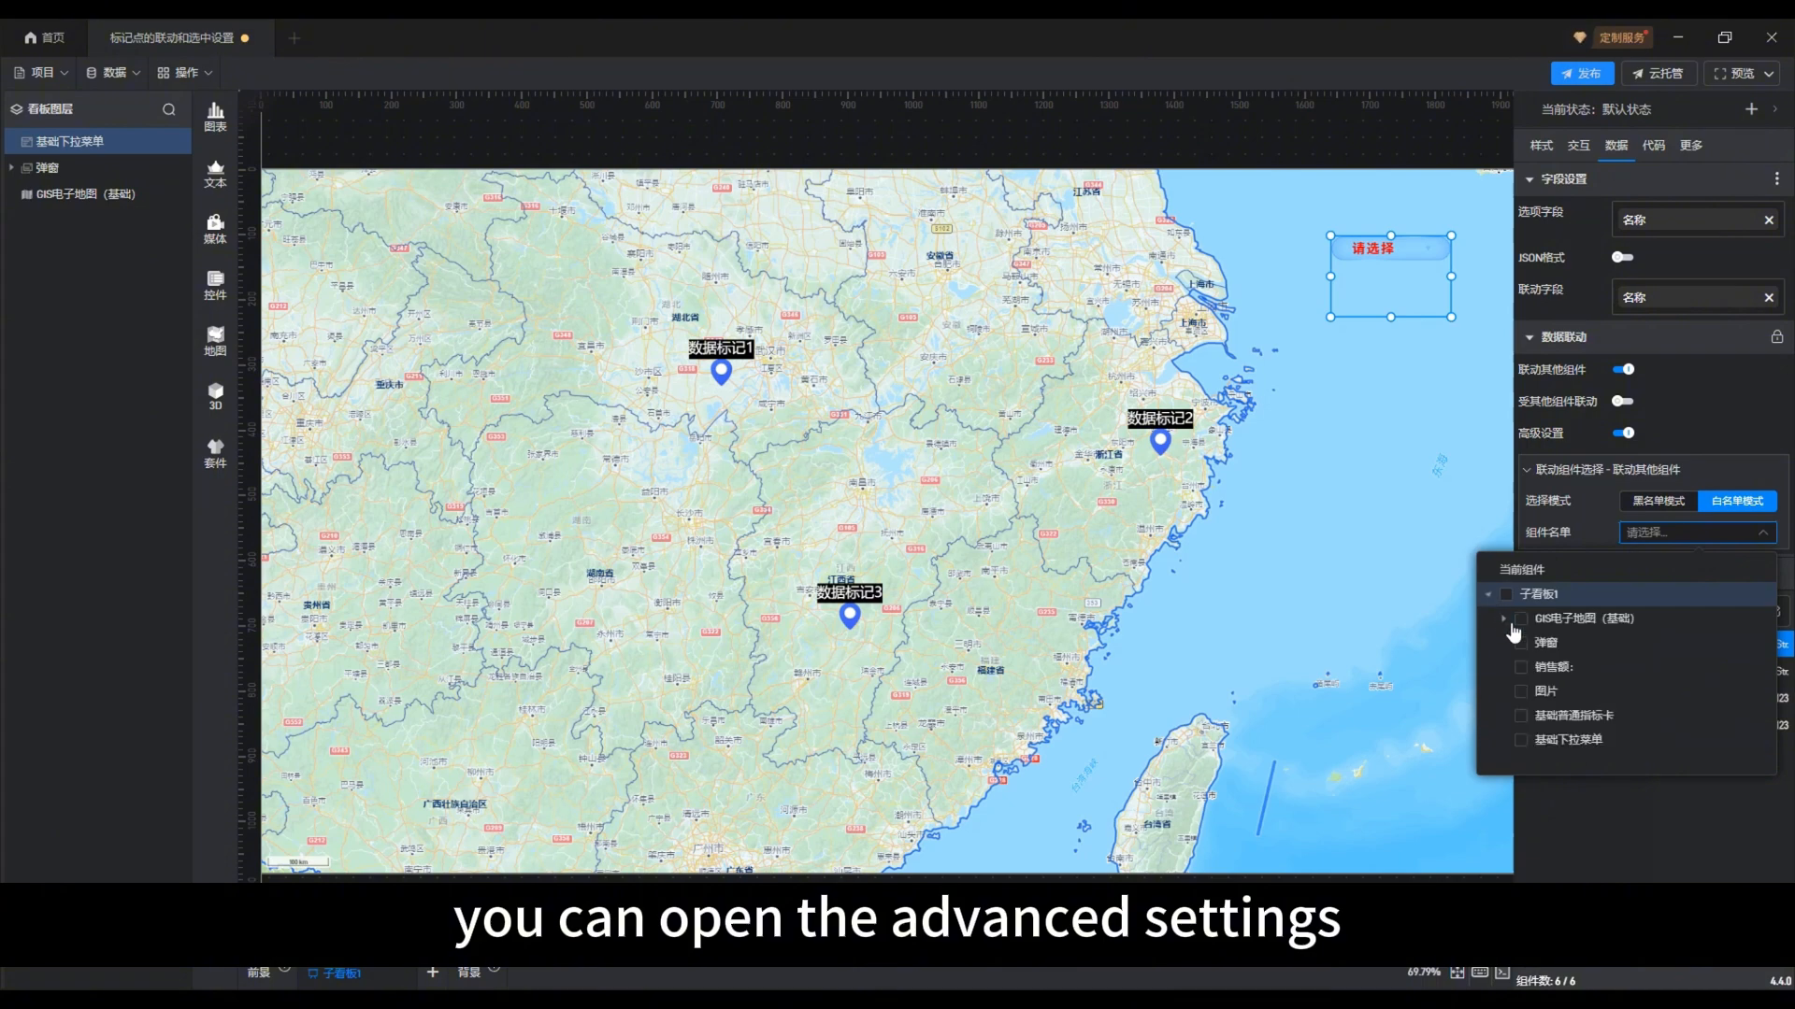
click(1505, 620)
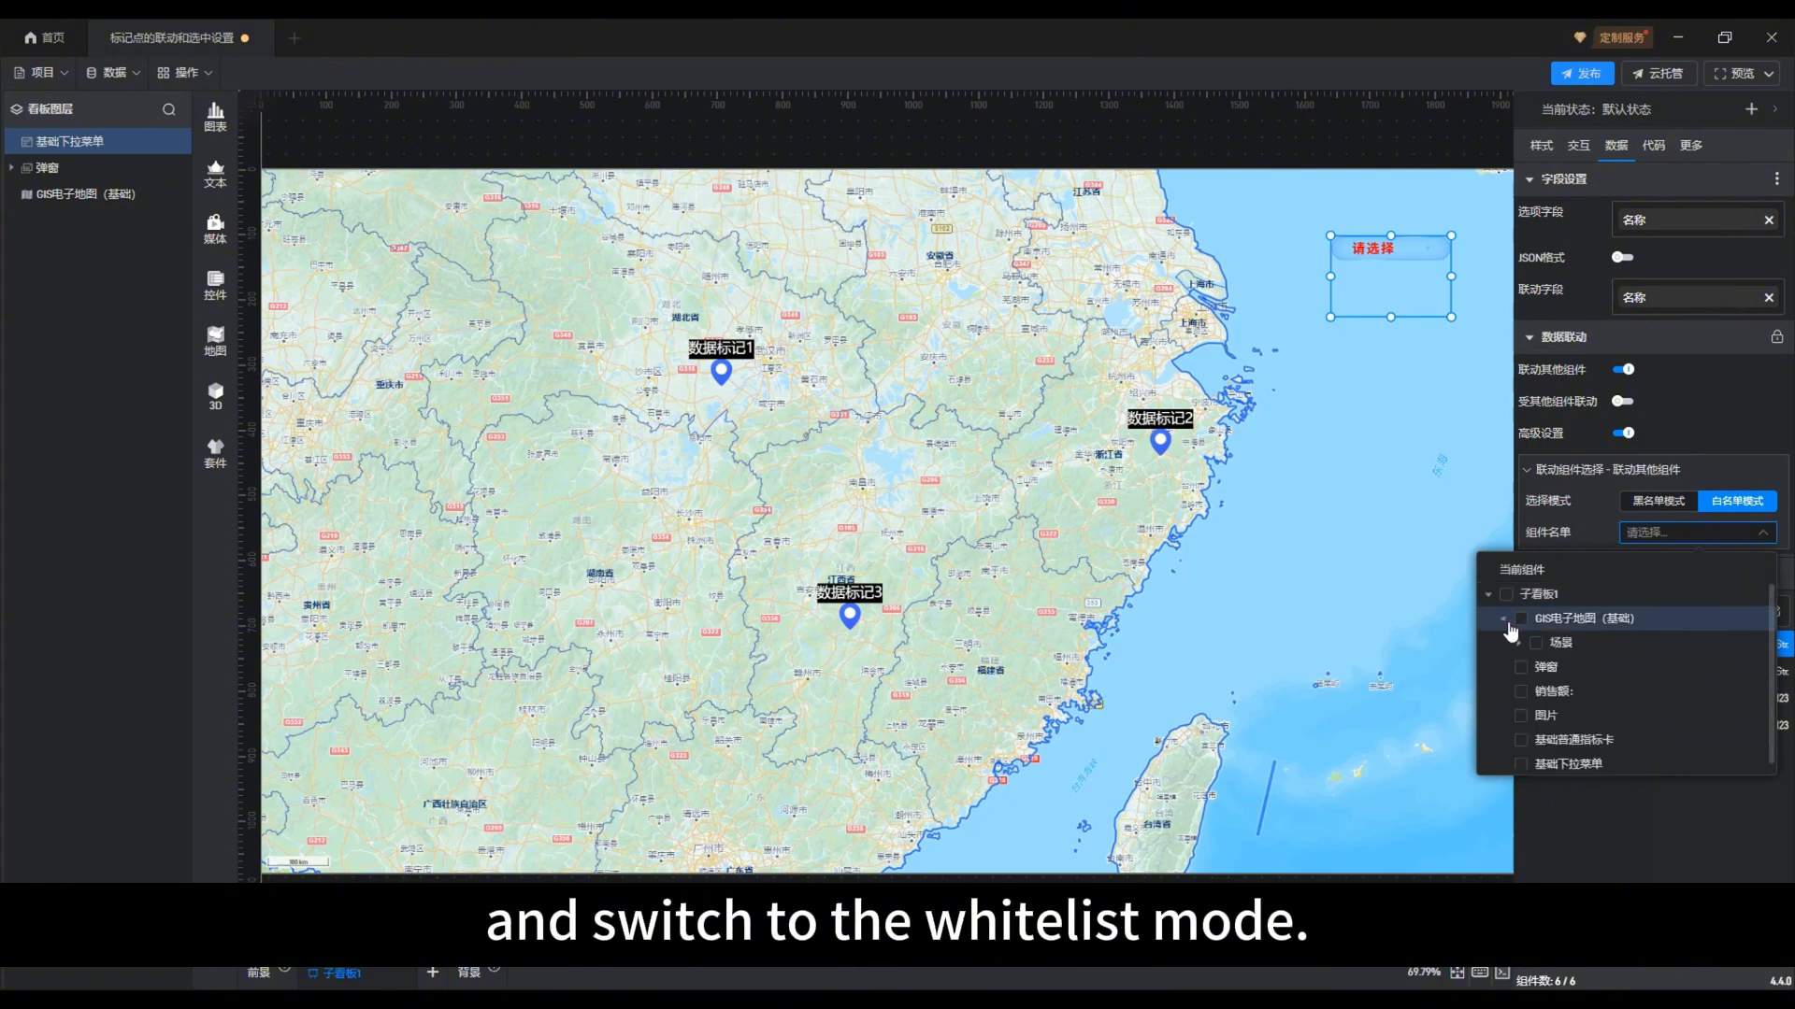
click(1520, 644)
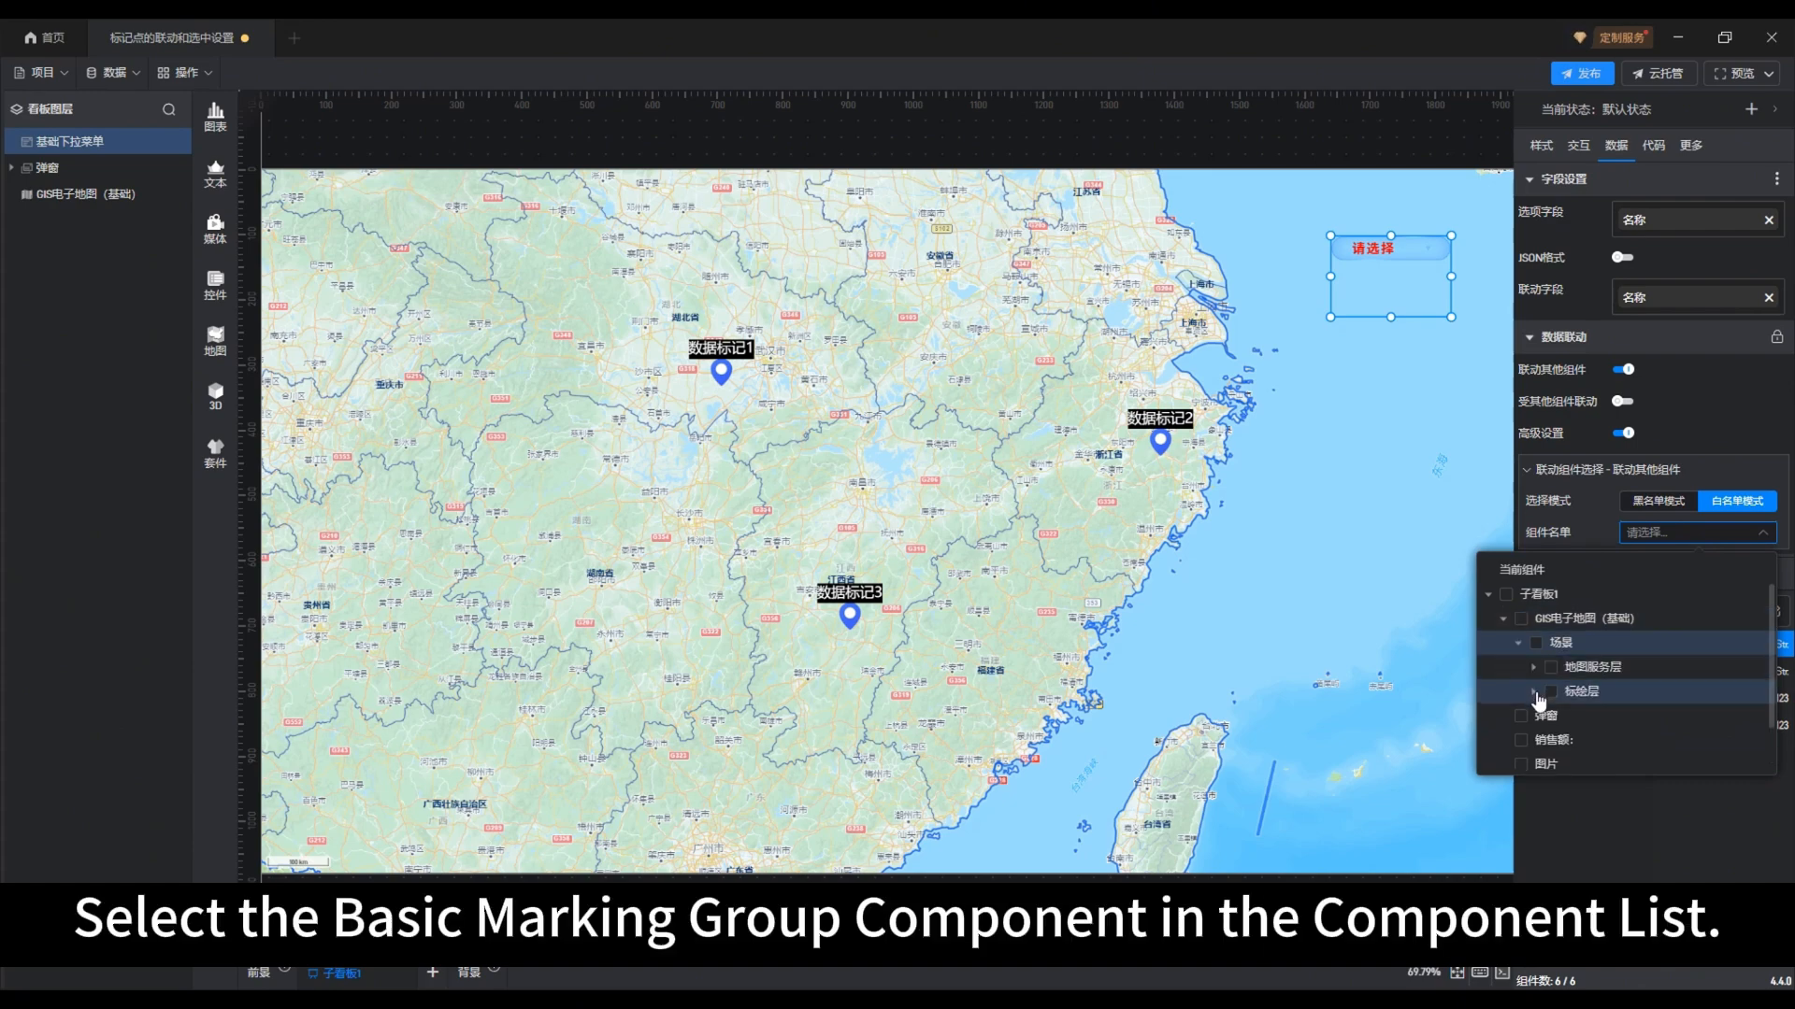
click(1534, 692)
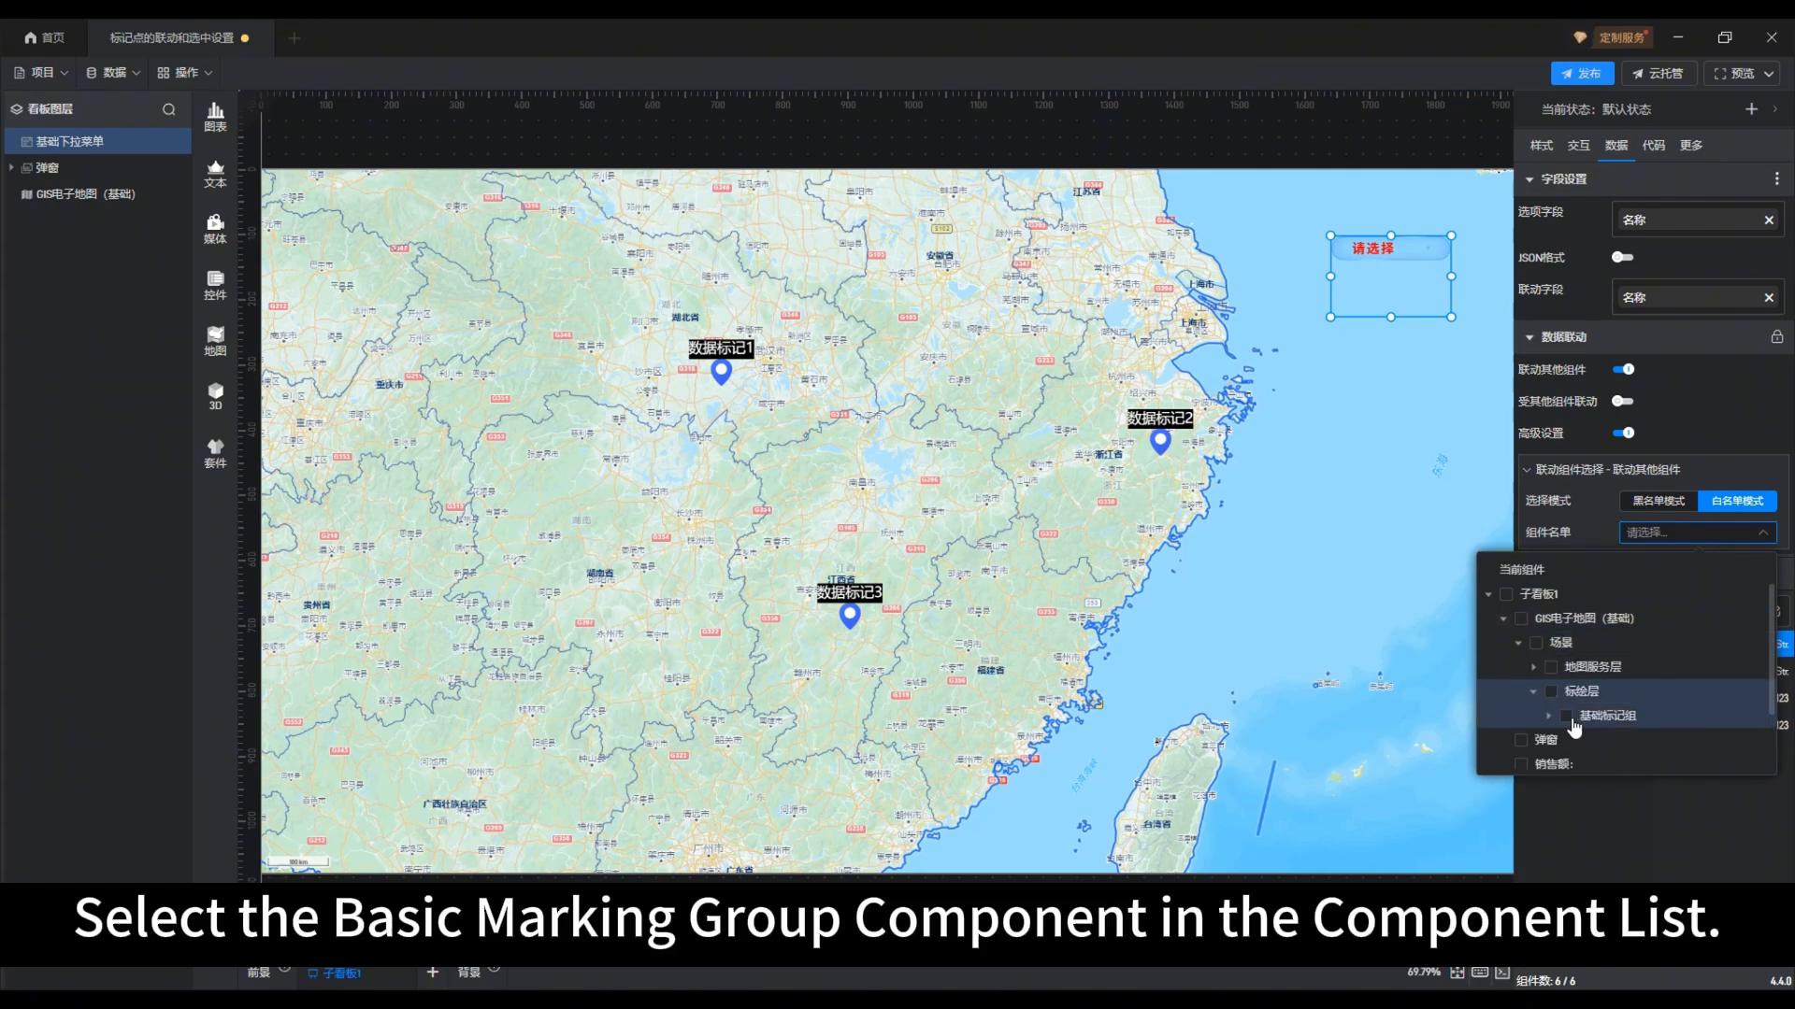
click(1565, 717)
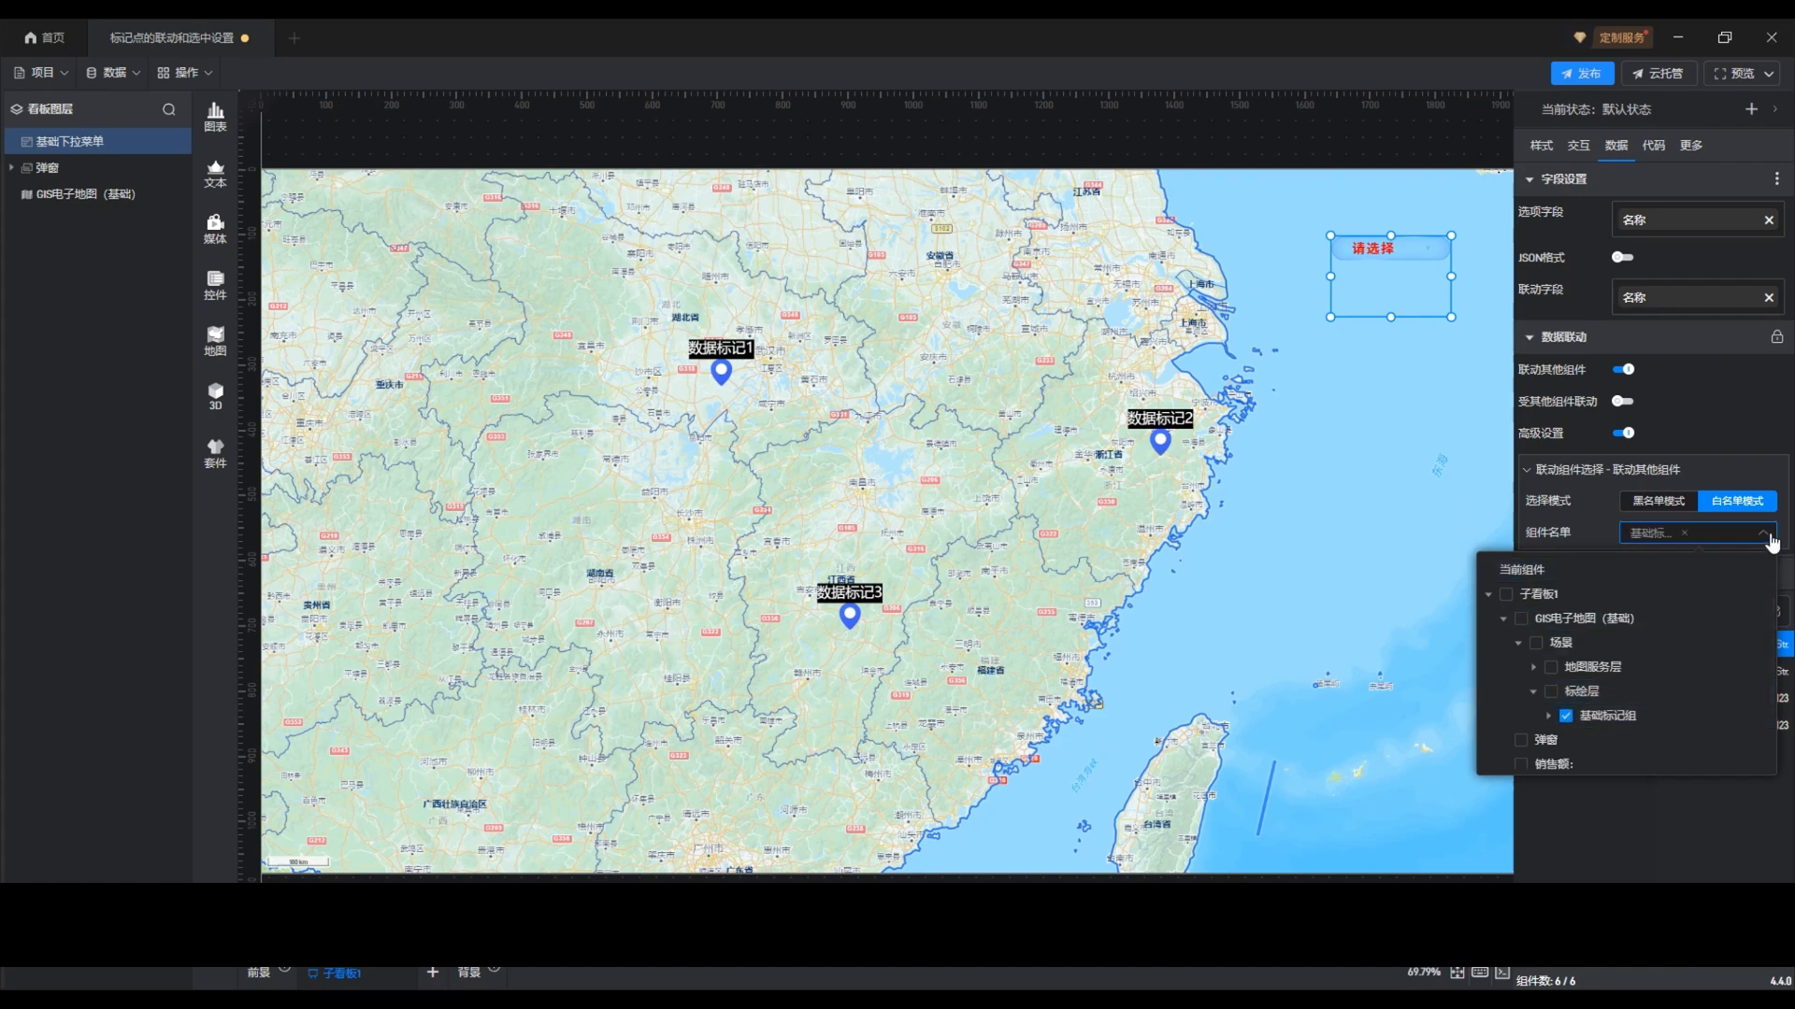
click(1769, 535)
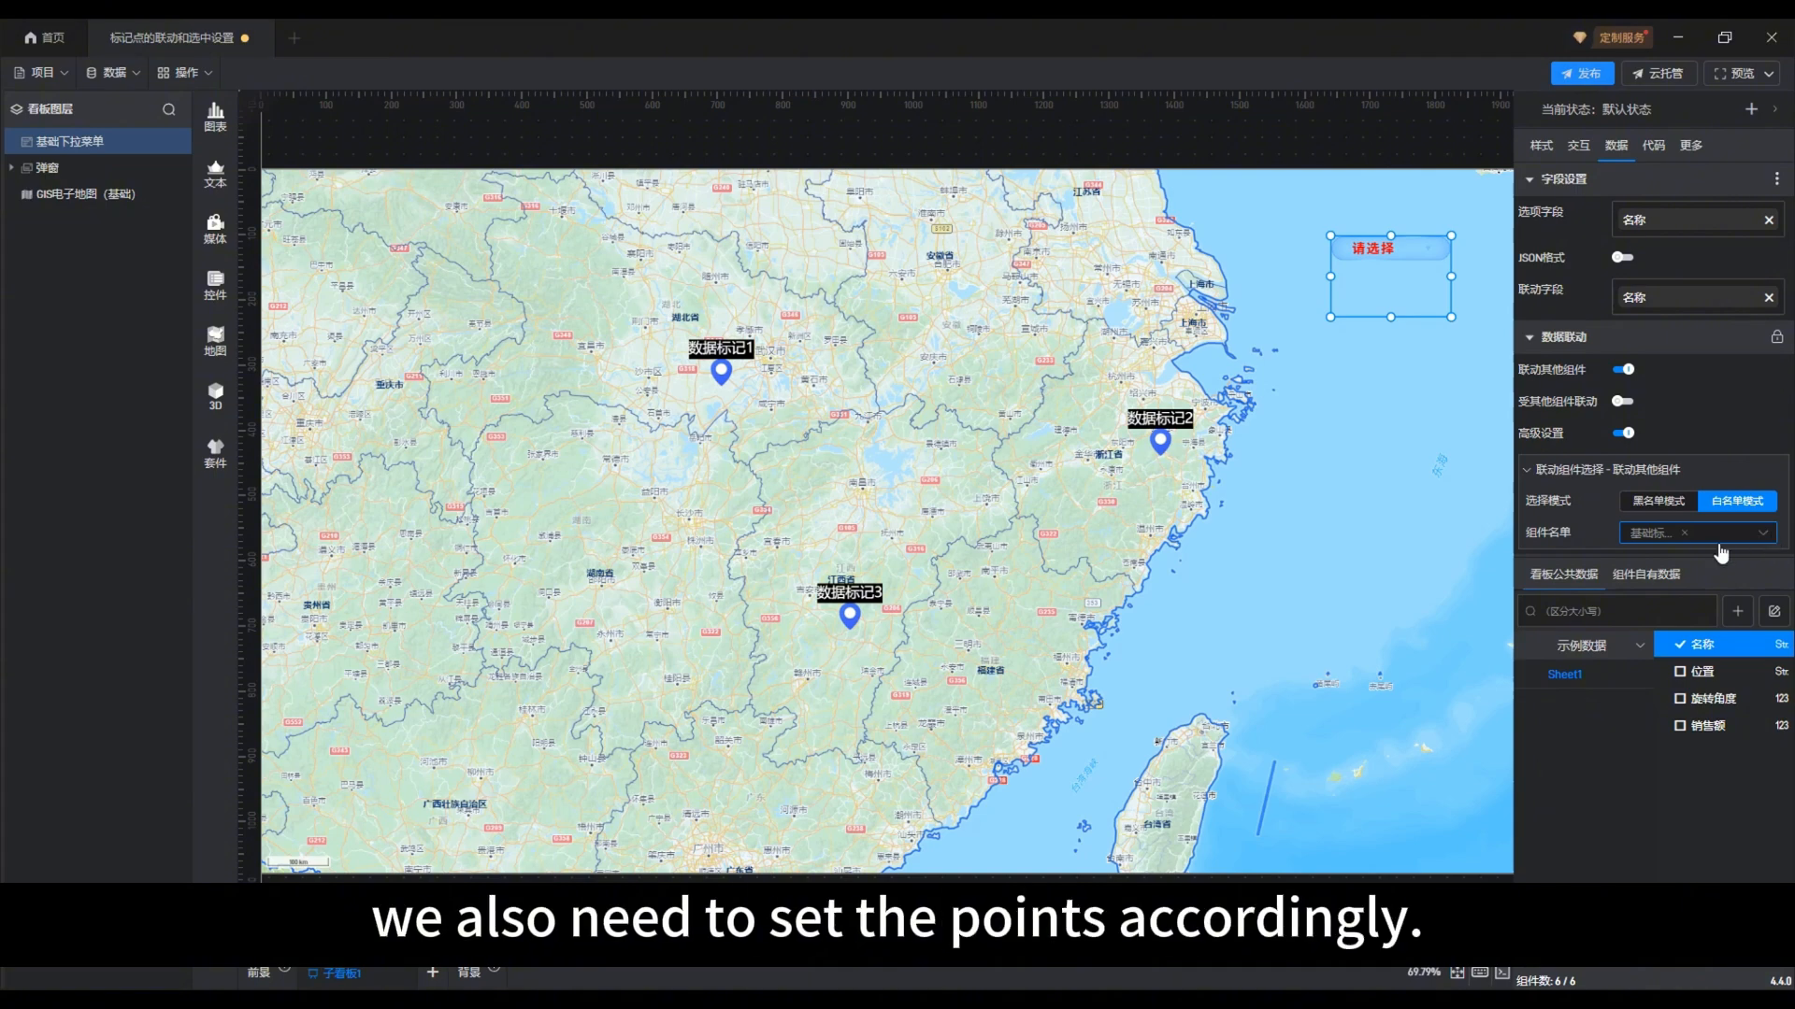
Enter edit mode of the GIS map, dismiss the map service notice, and select 基础标记组 under 标绘层
double_click(1220, 625)
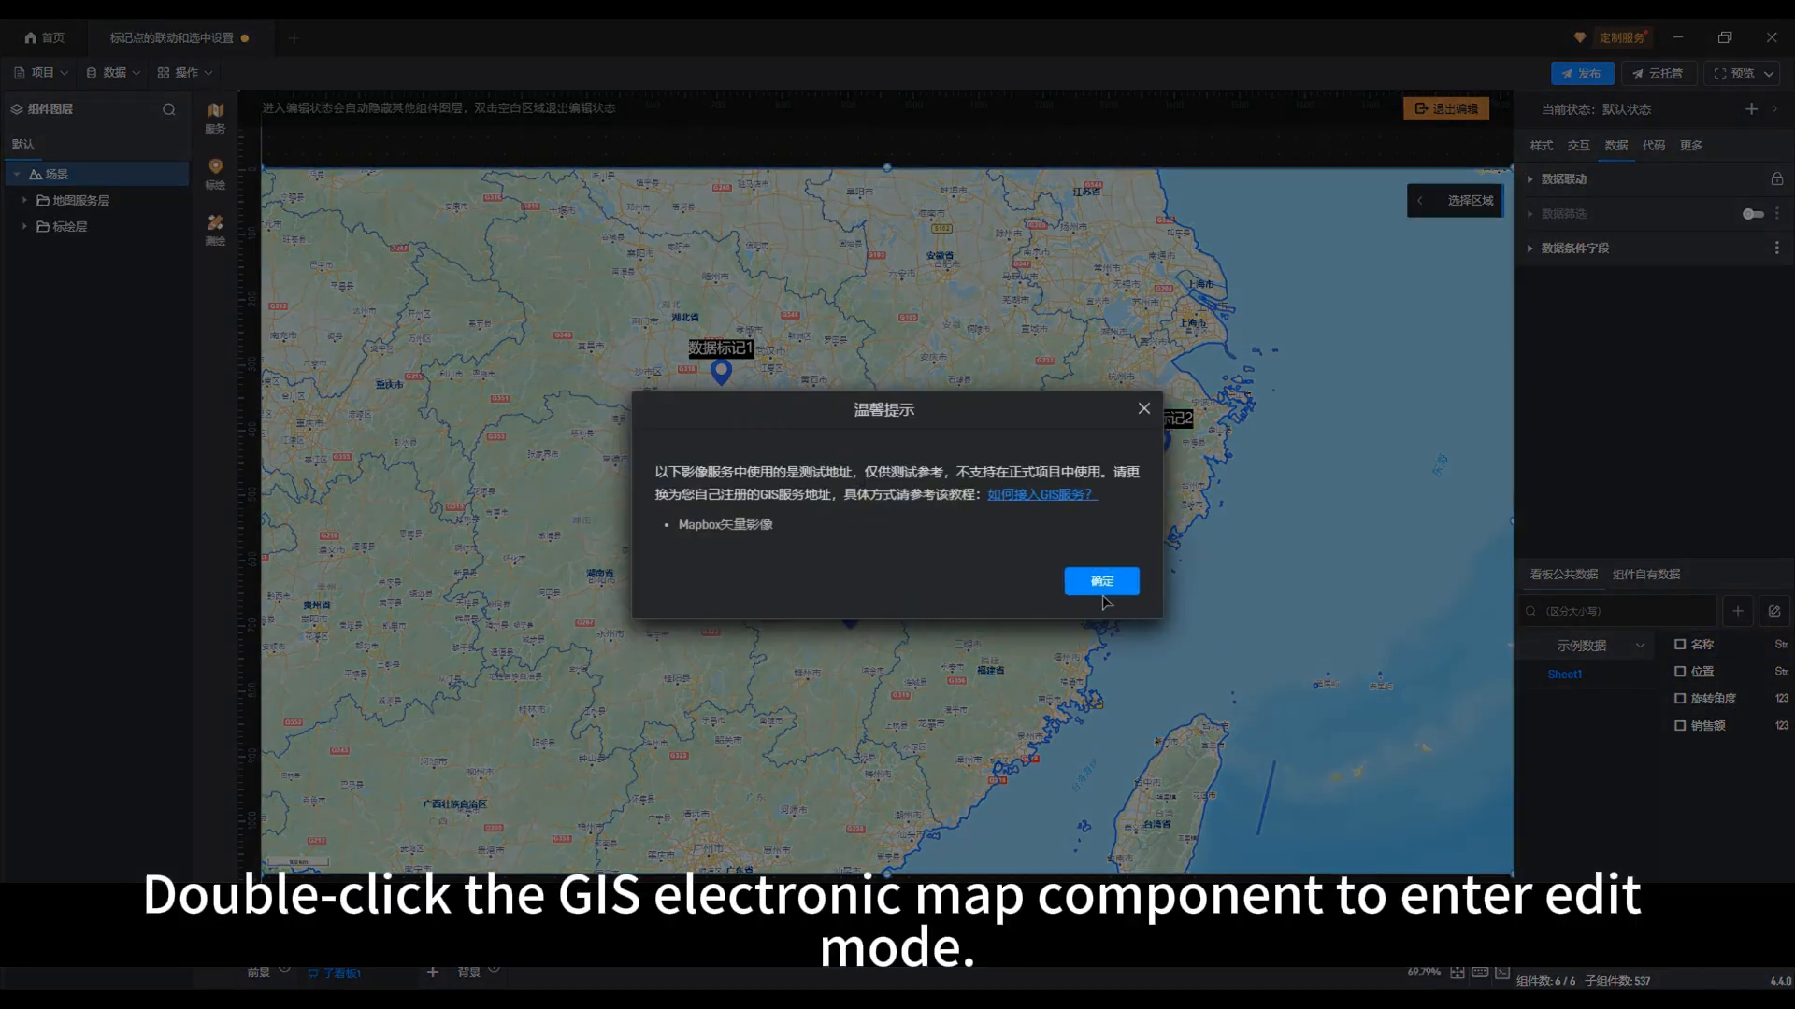
click(1102, 583)
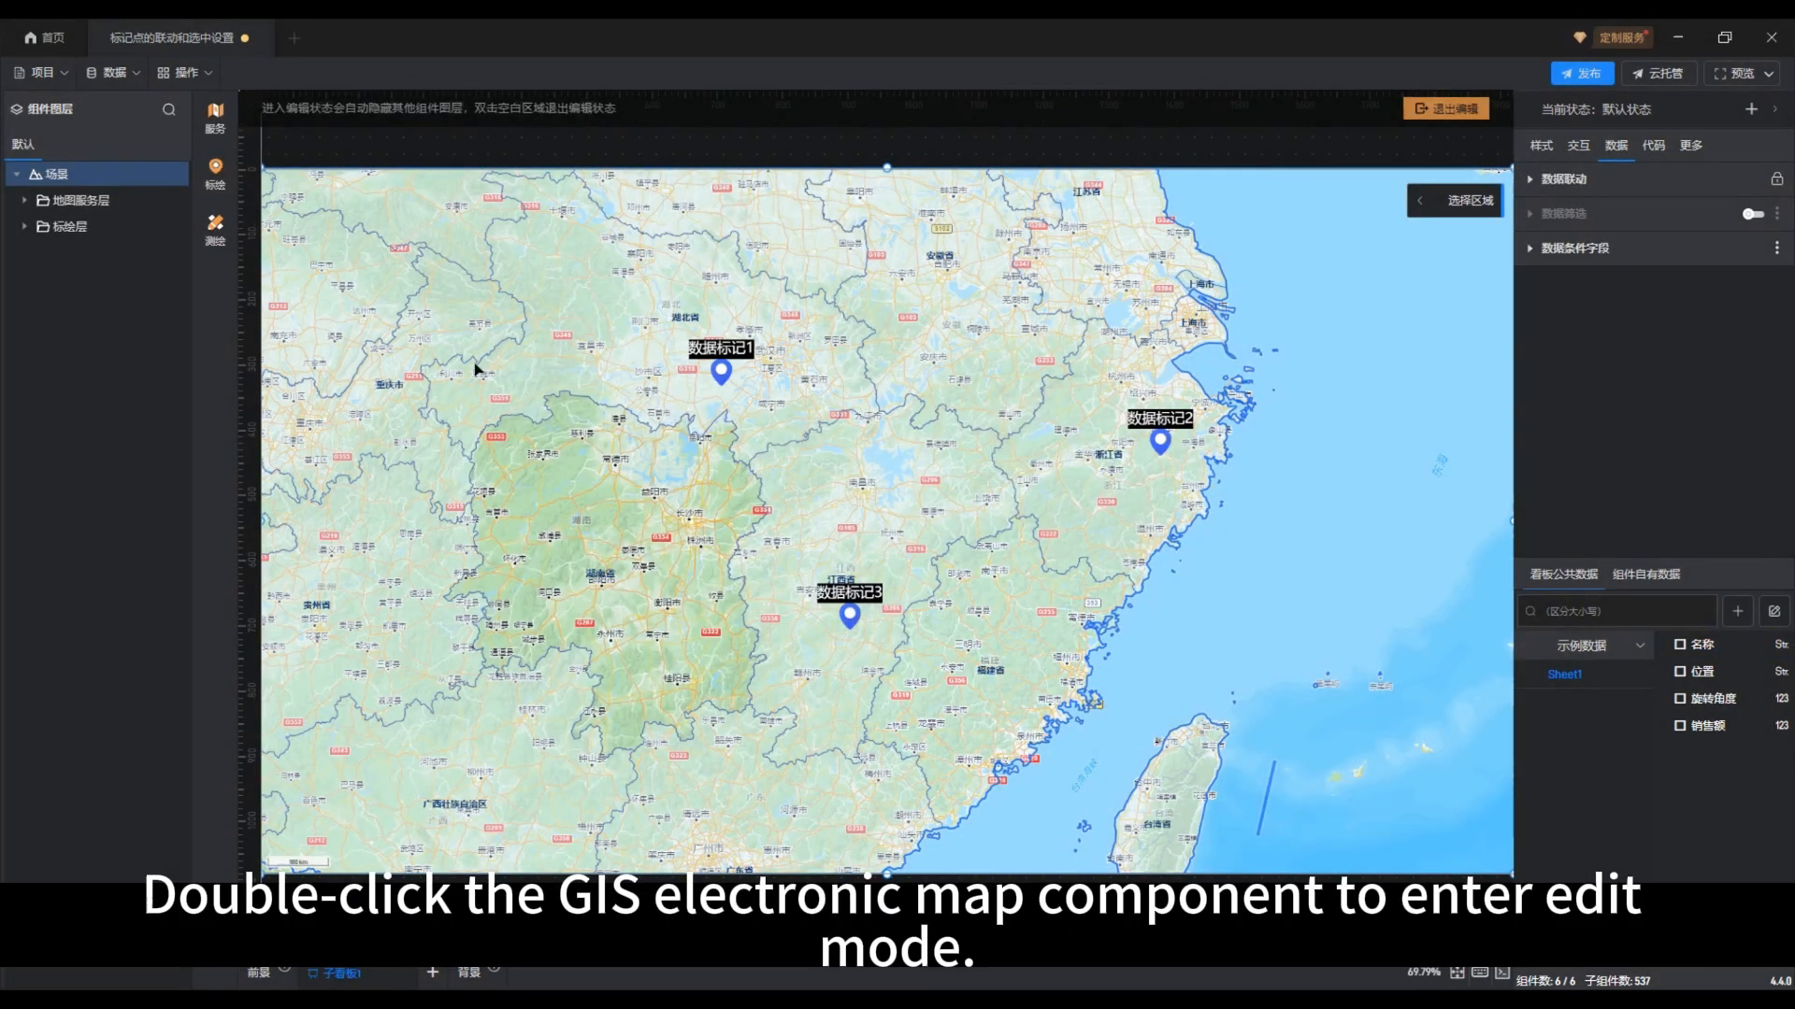
click(25, 227)
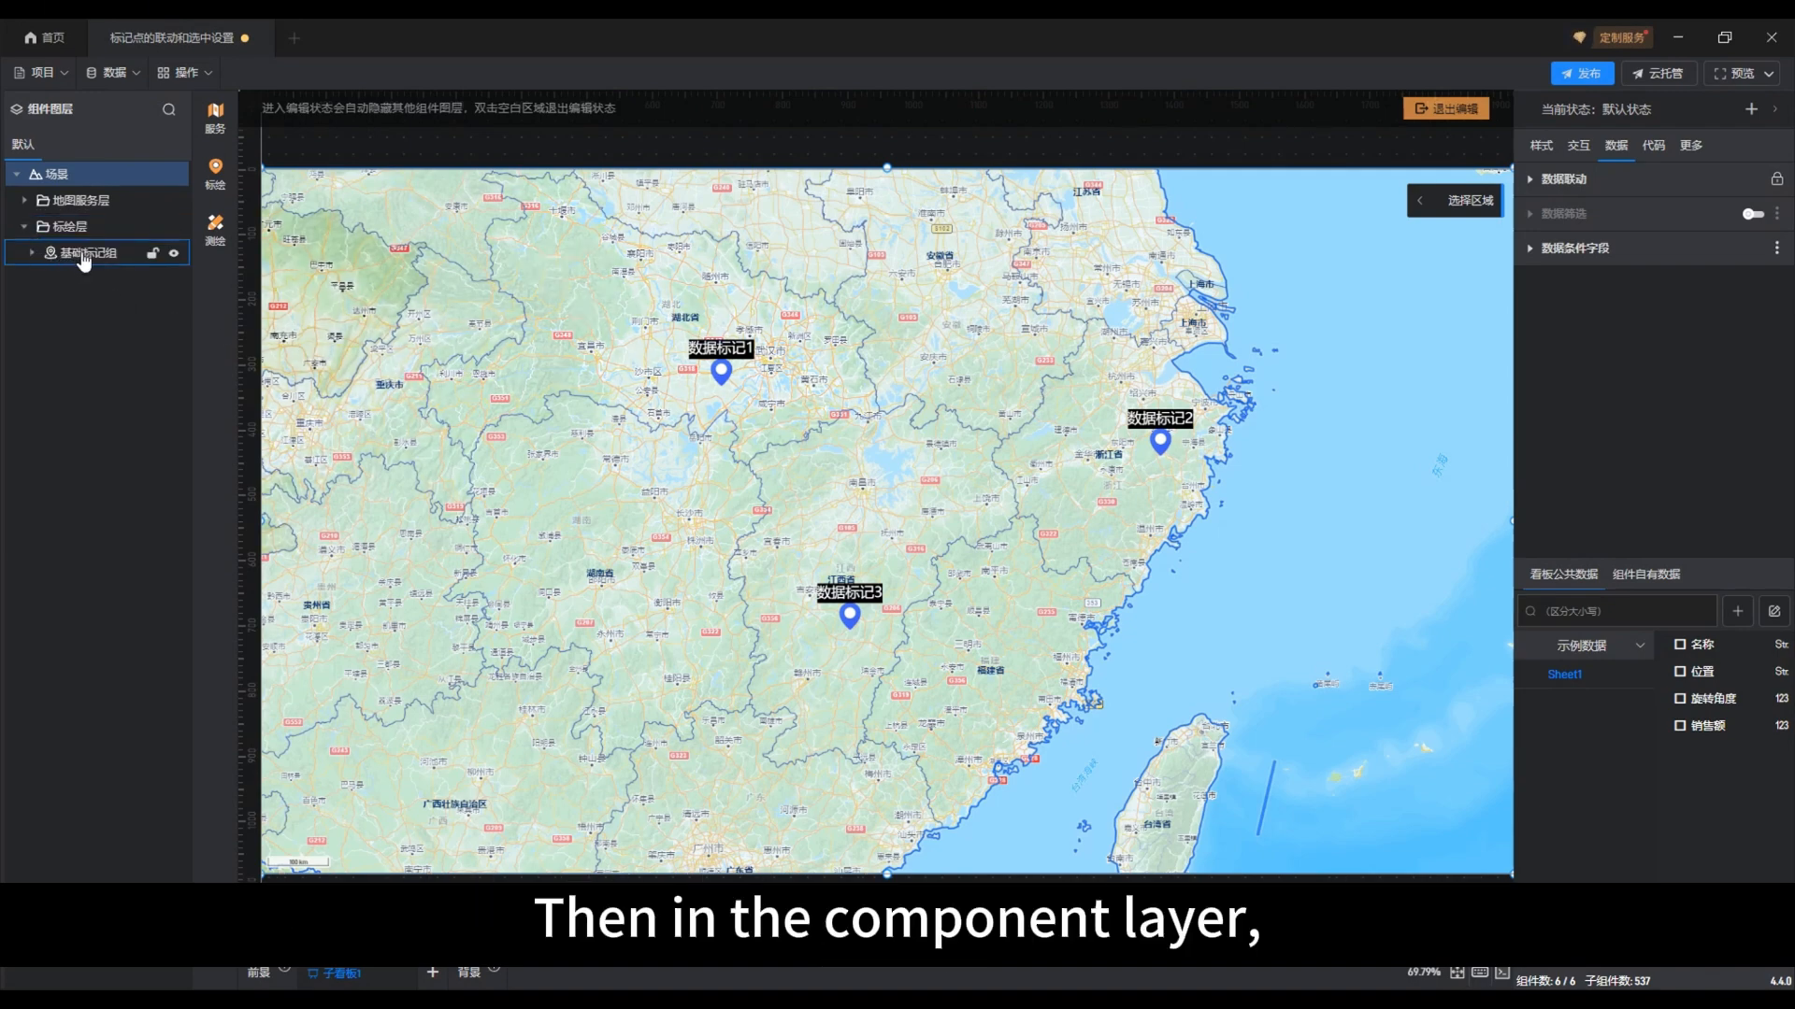
click(83, 255)
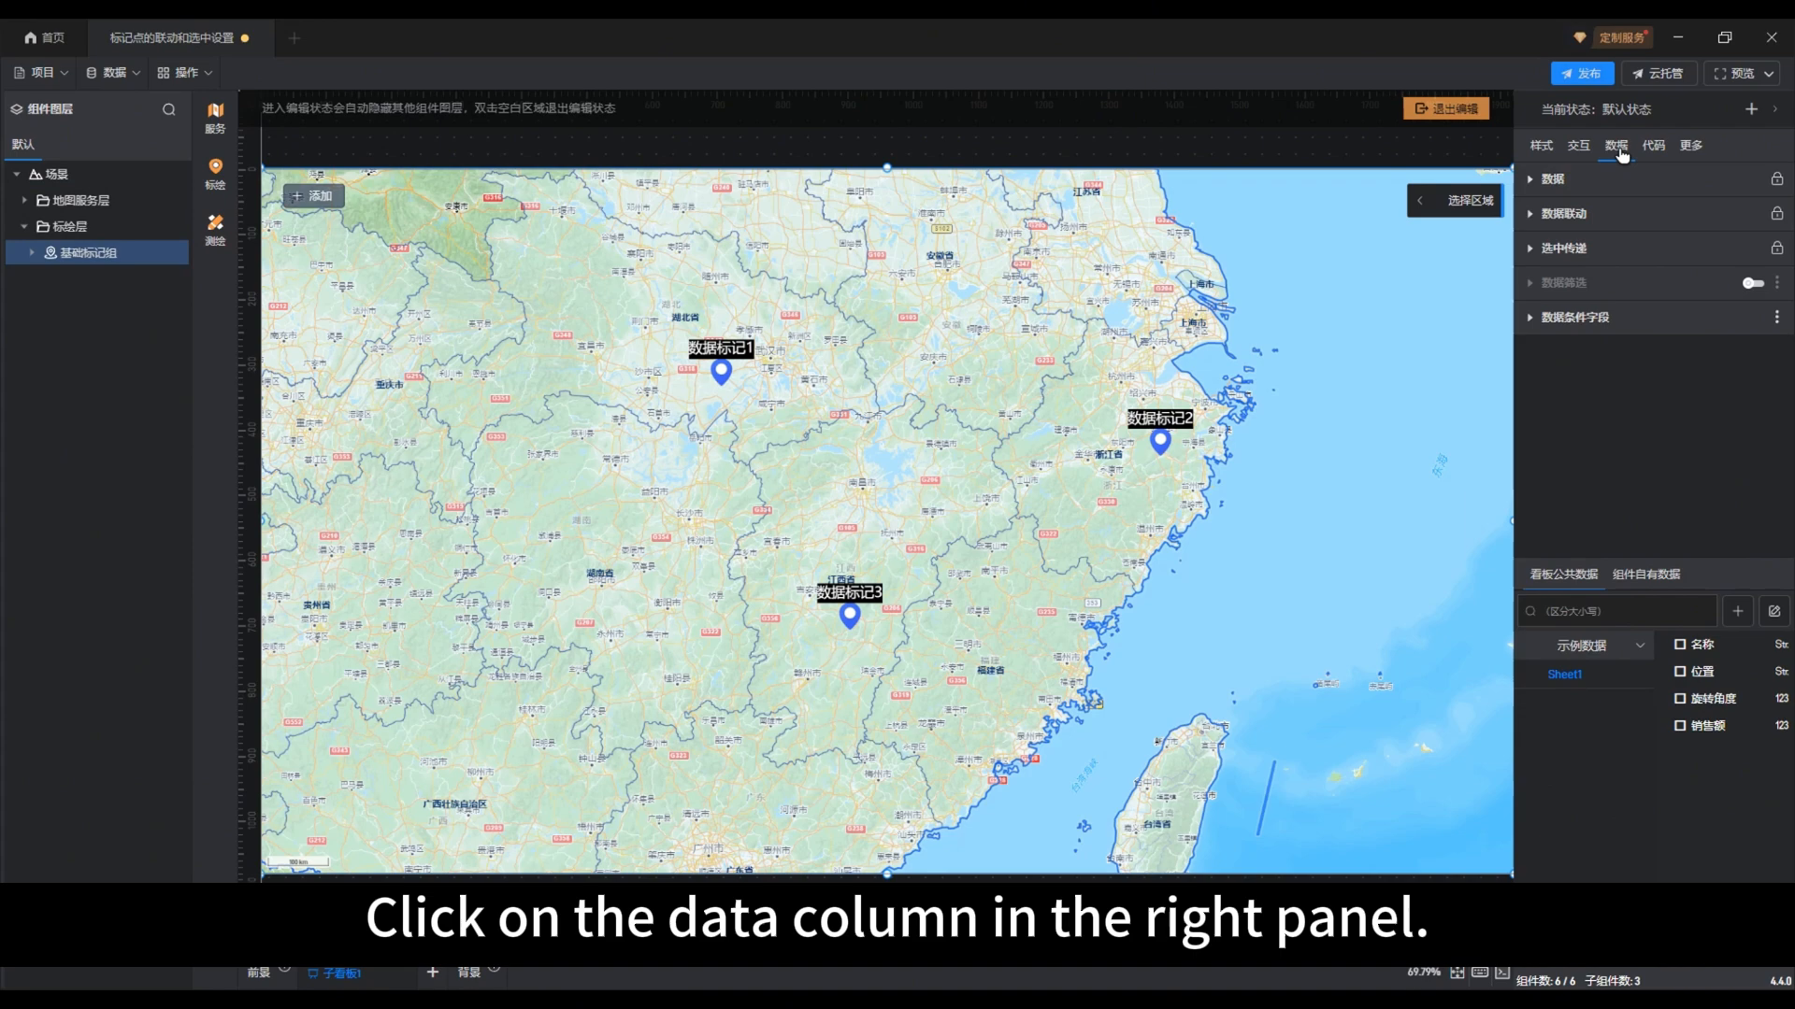
Enable 受其他组件联动 for 基础标记组 with 高级设置 in 白名单模式, whitelist 基础下拉菜单, and exit the map's edit mode
click(1563, 214)
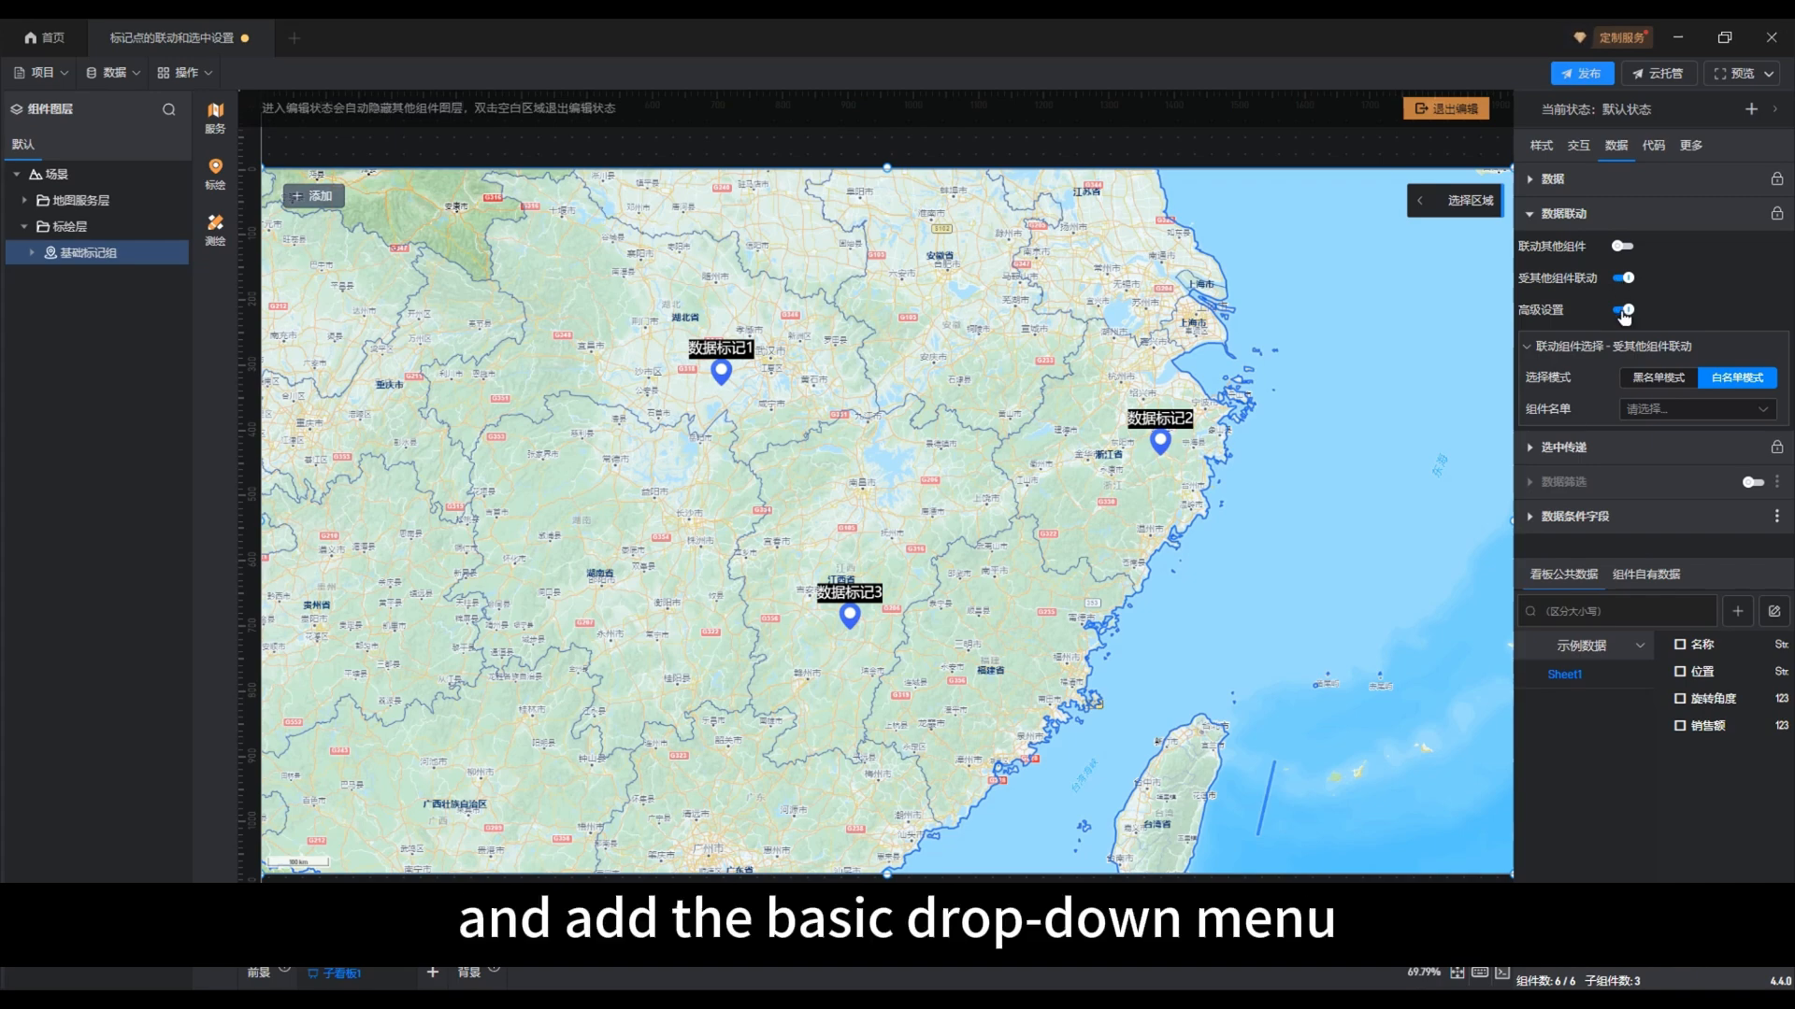
click(1743, 413)
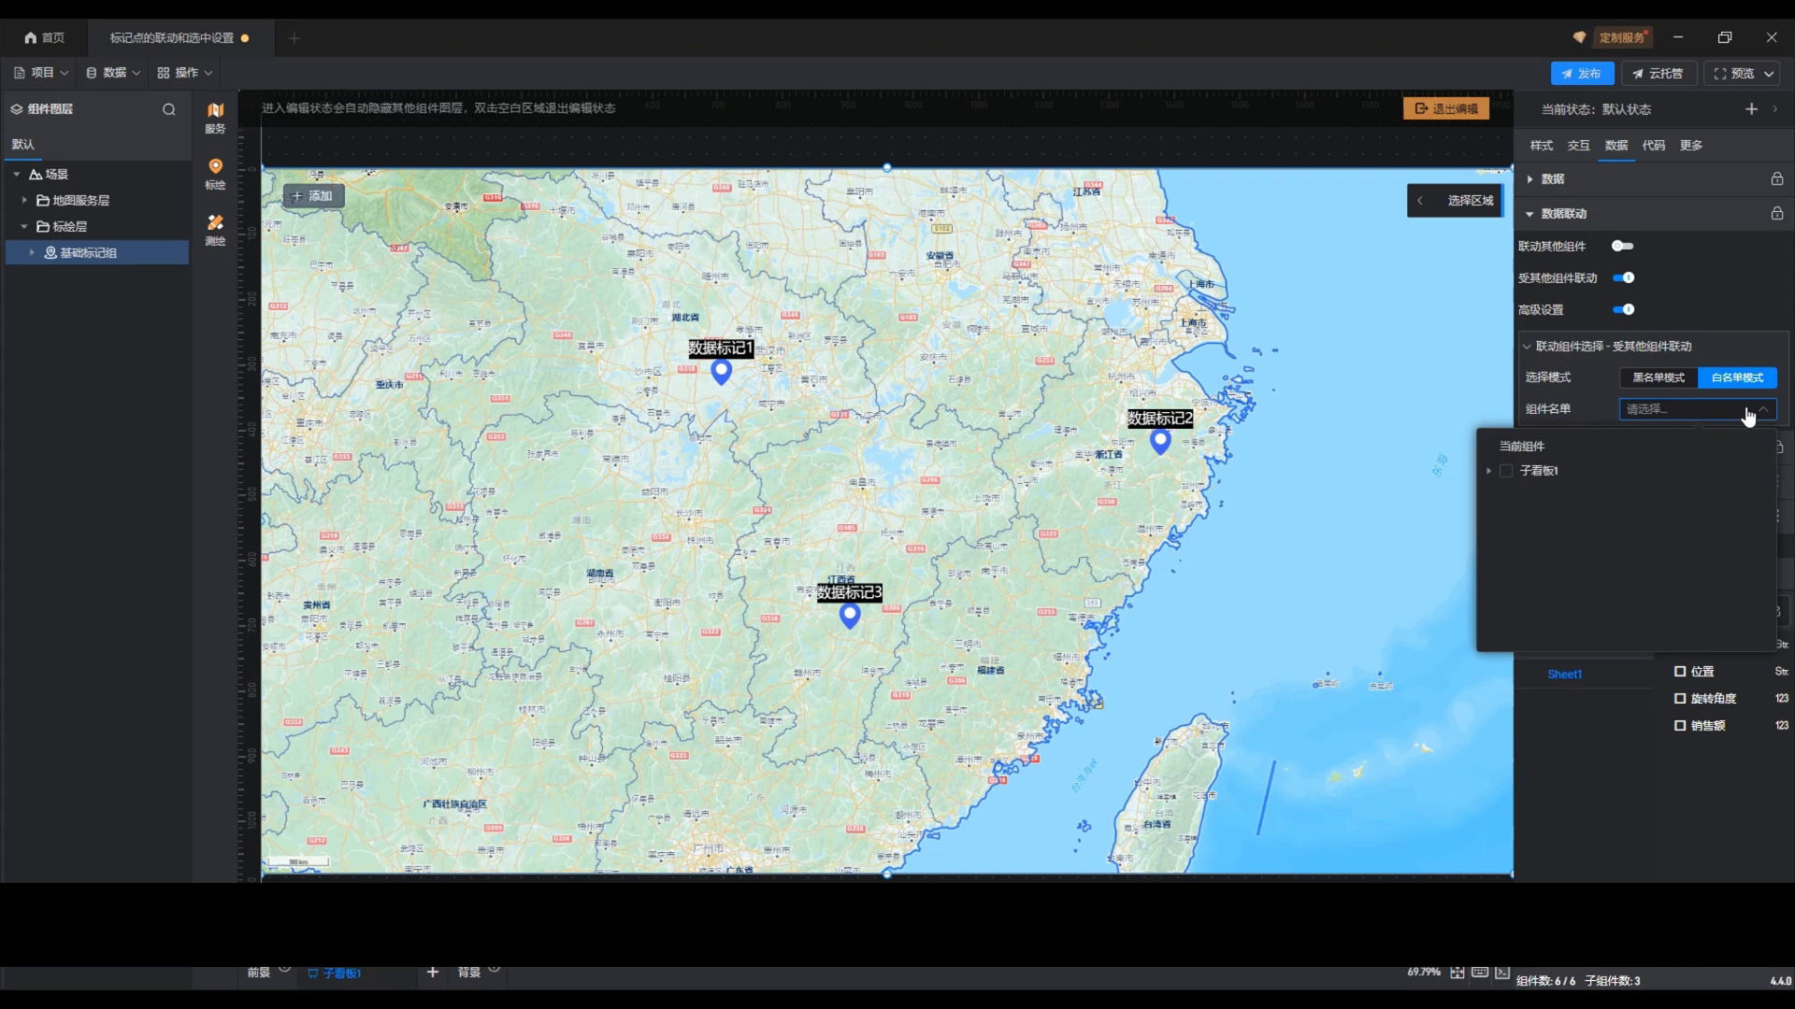
click(1488, 471)
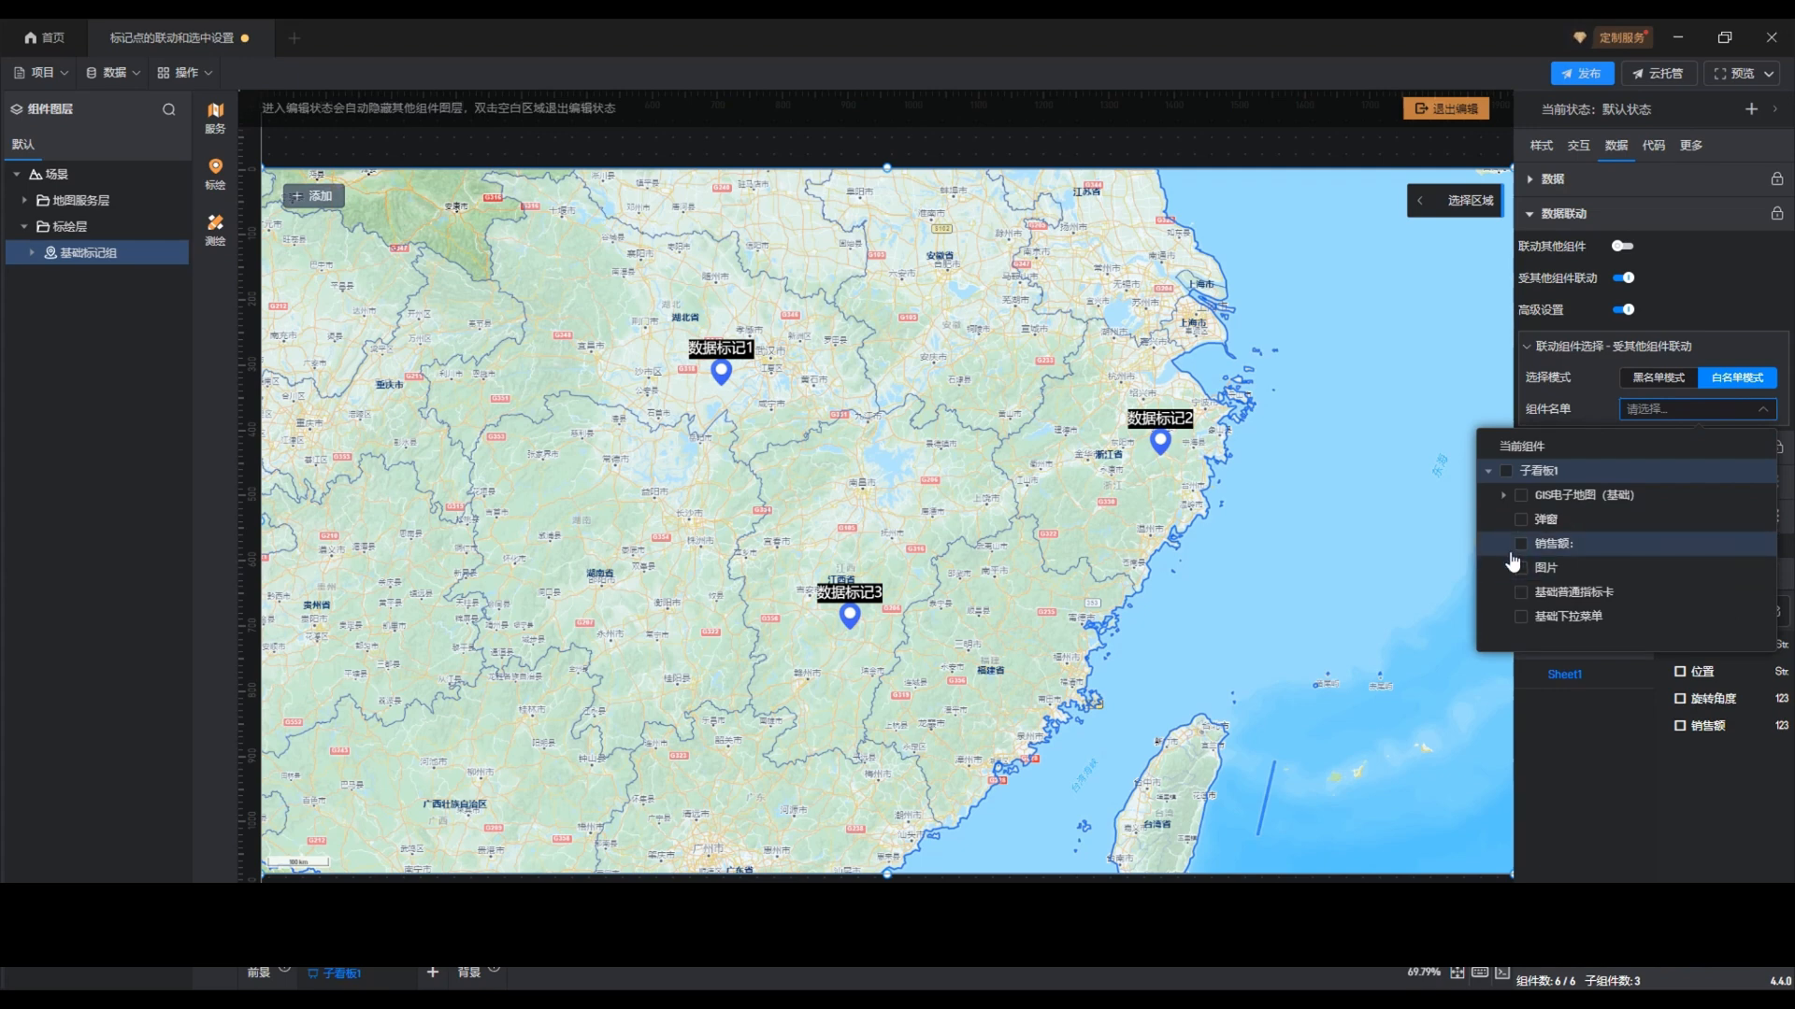
click(1521, 616)
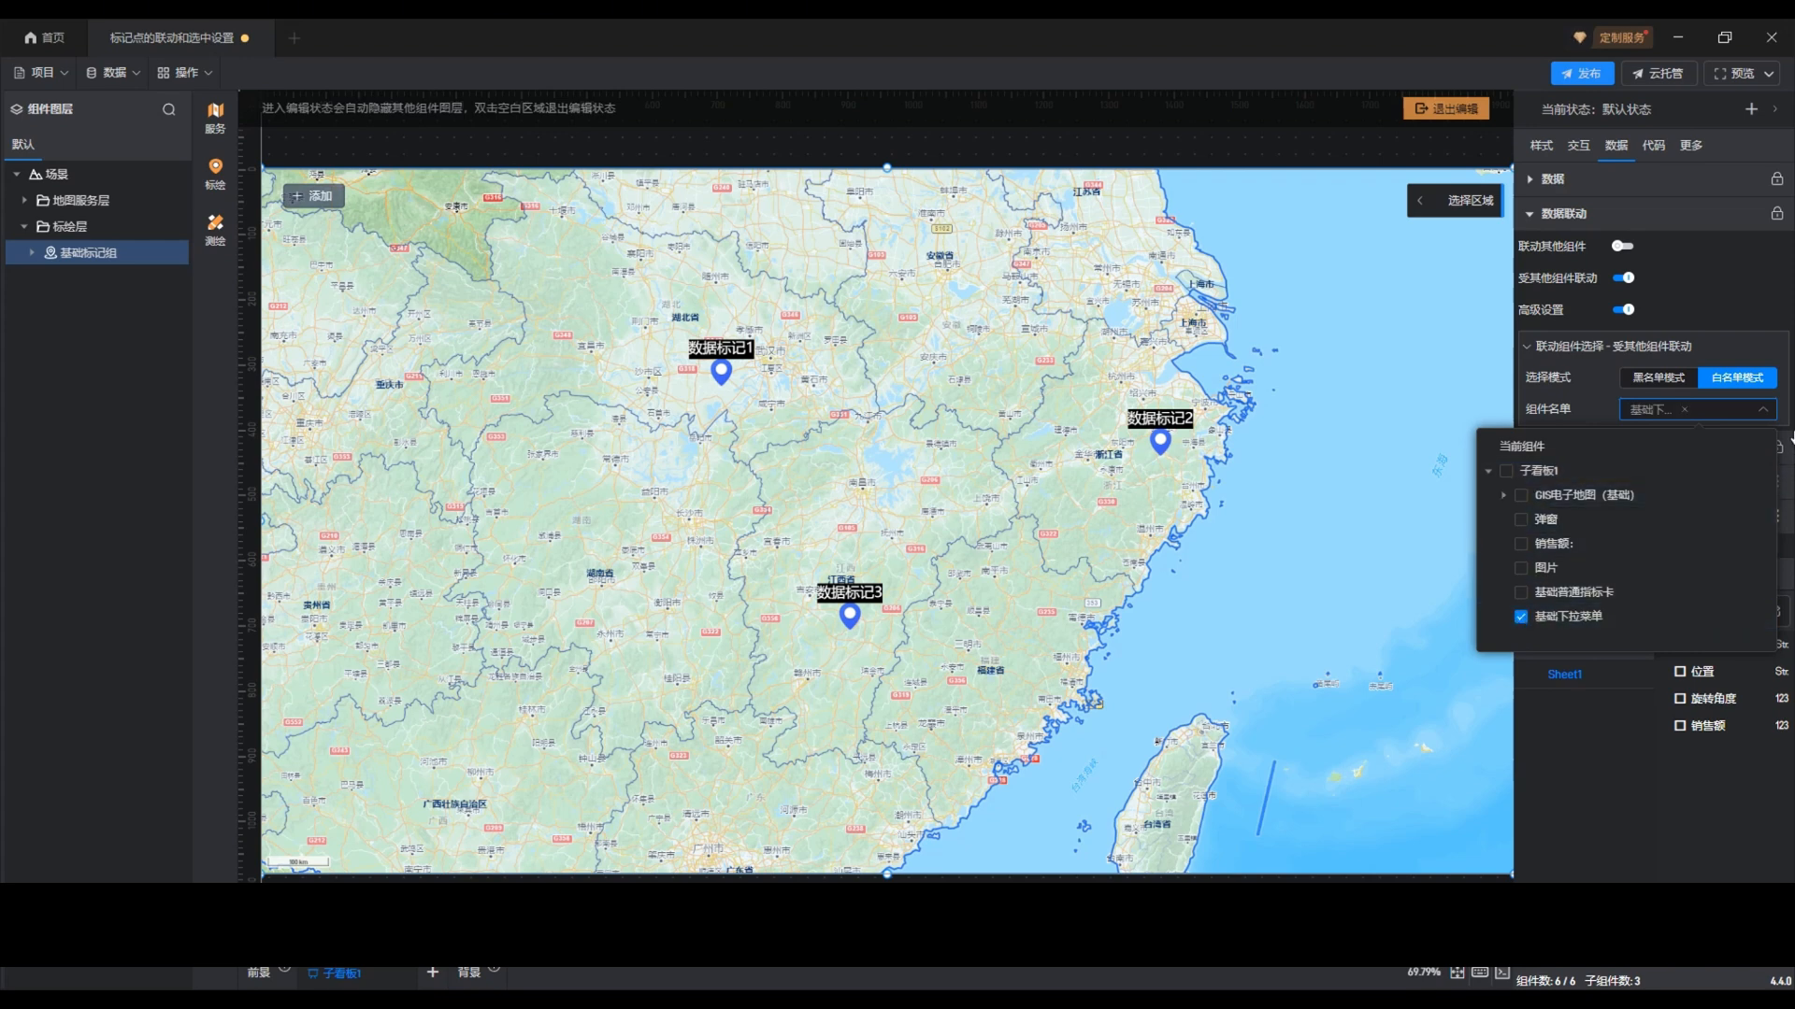
click(1762, 411)
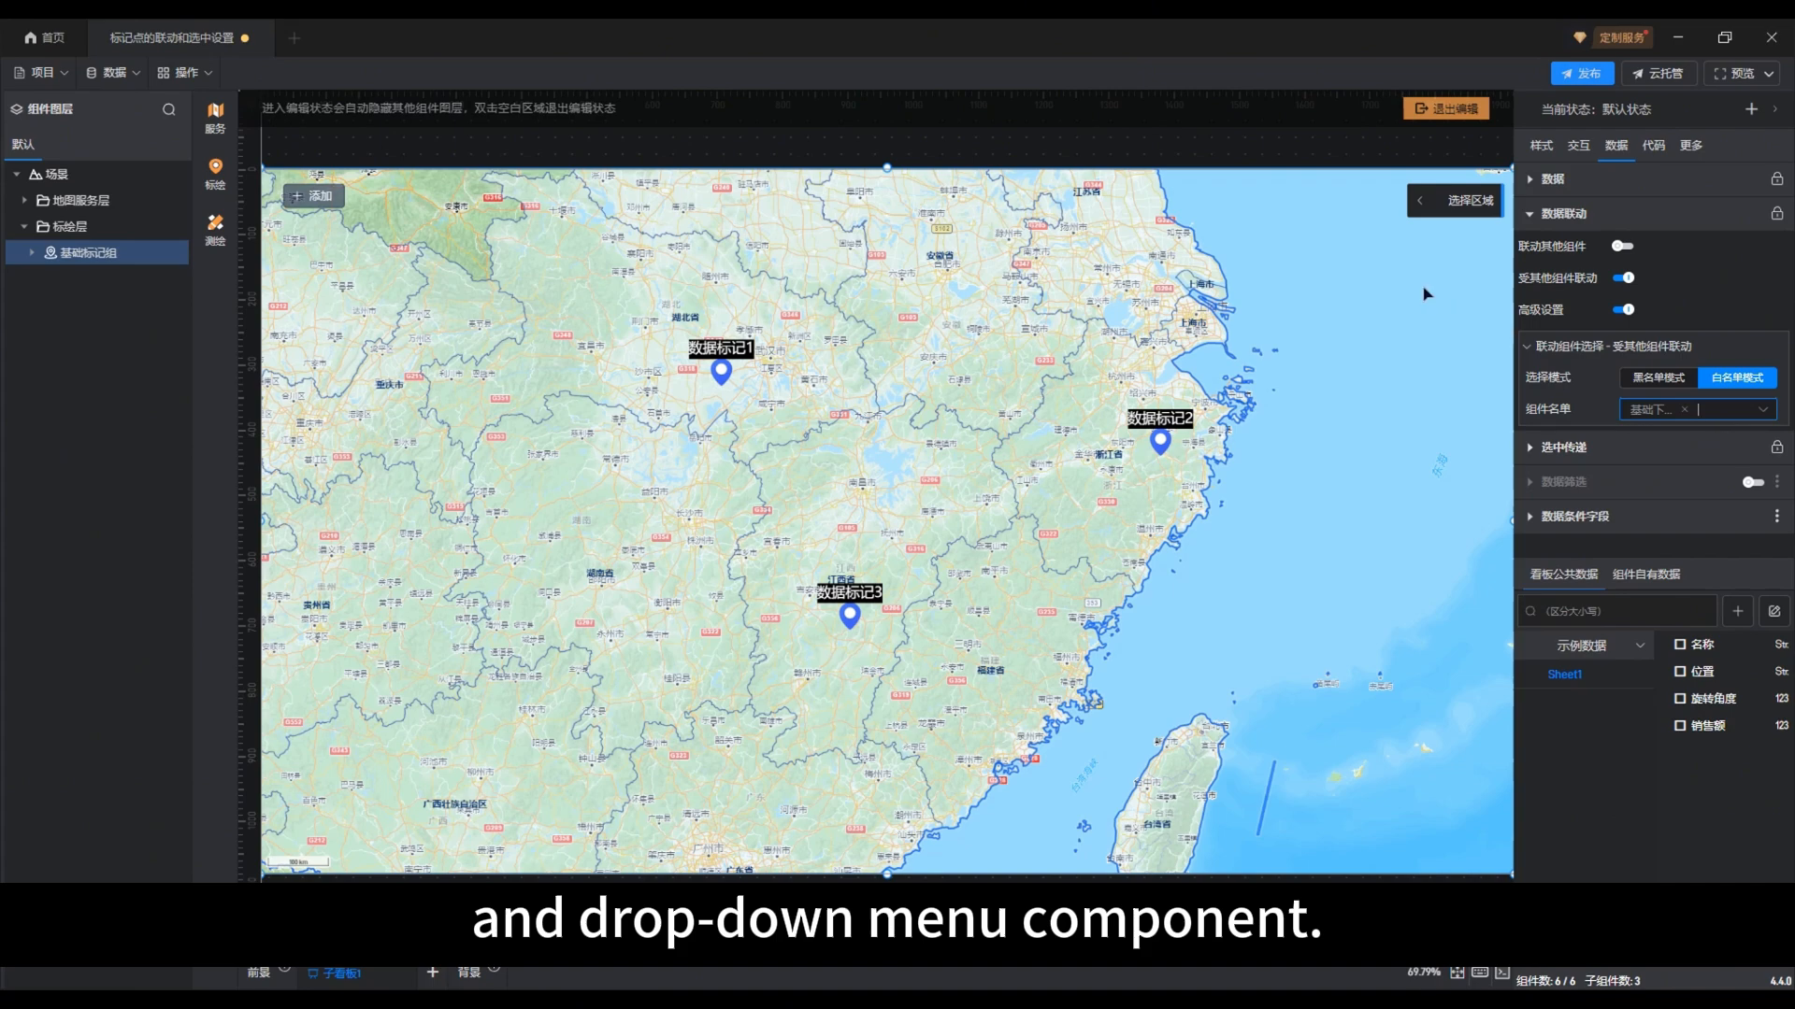
click(1446, 108)
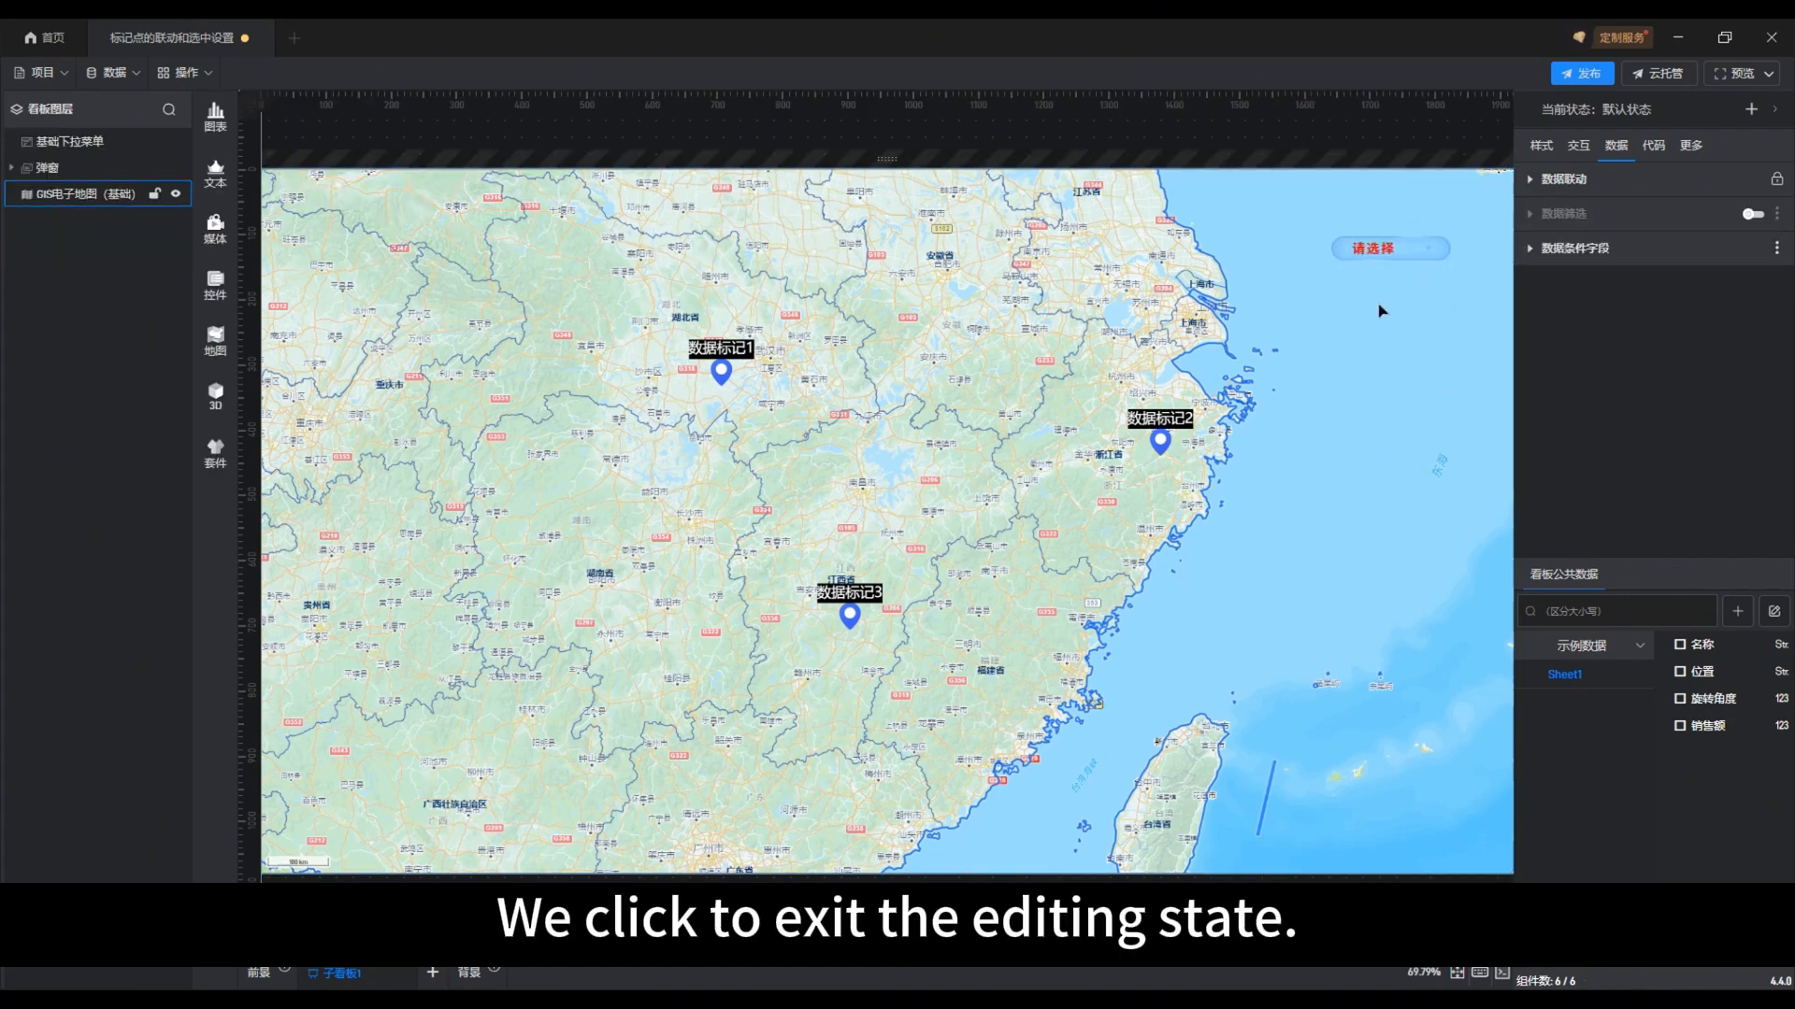
Test the dropdown linkage by choosing 数据标记1, 数据标记2 and 数据标记3 in turn, and return it to 请选择
click(1425, 258)
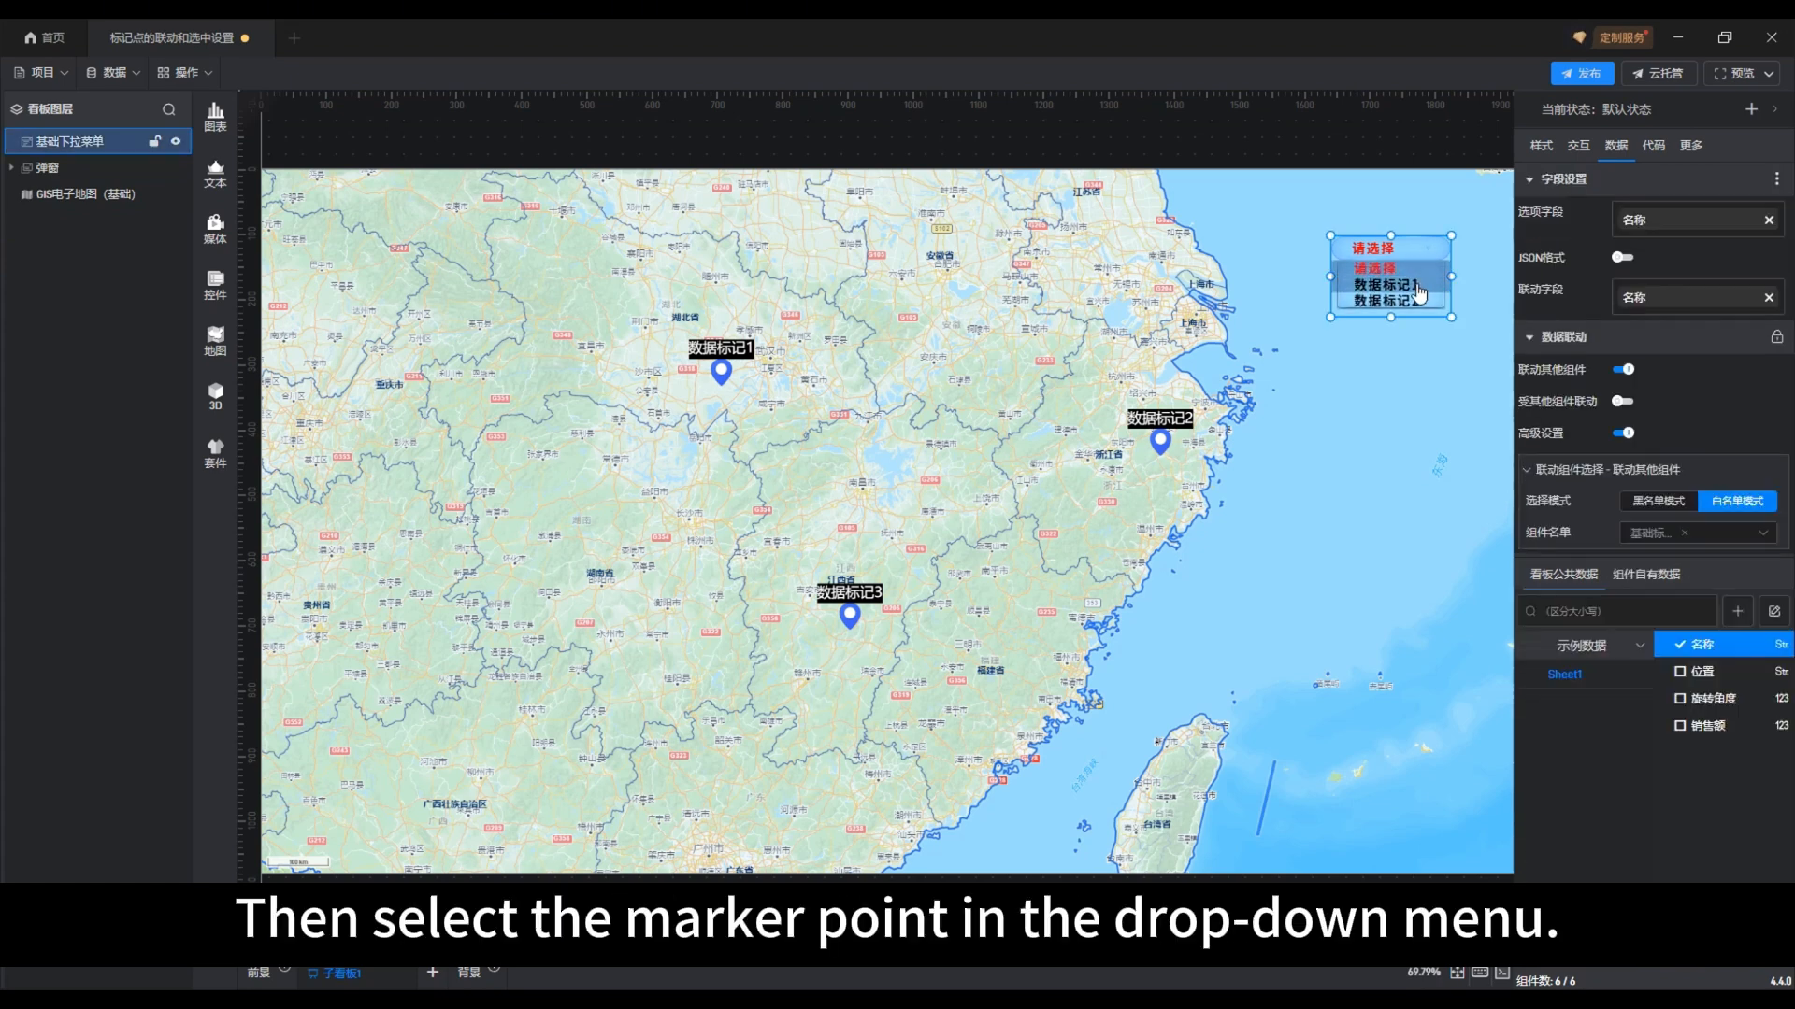
click(1417, 285)
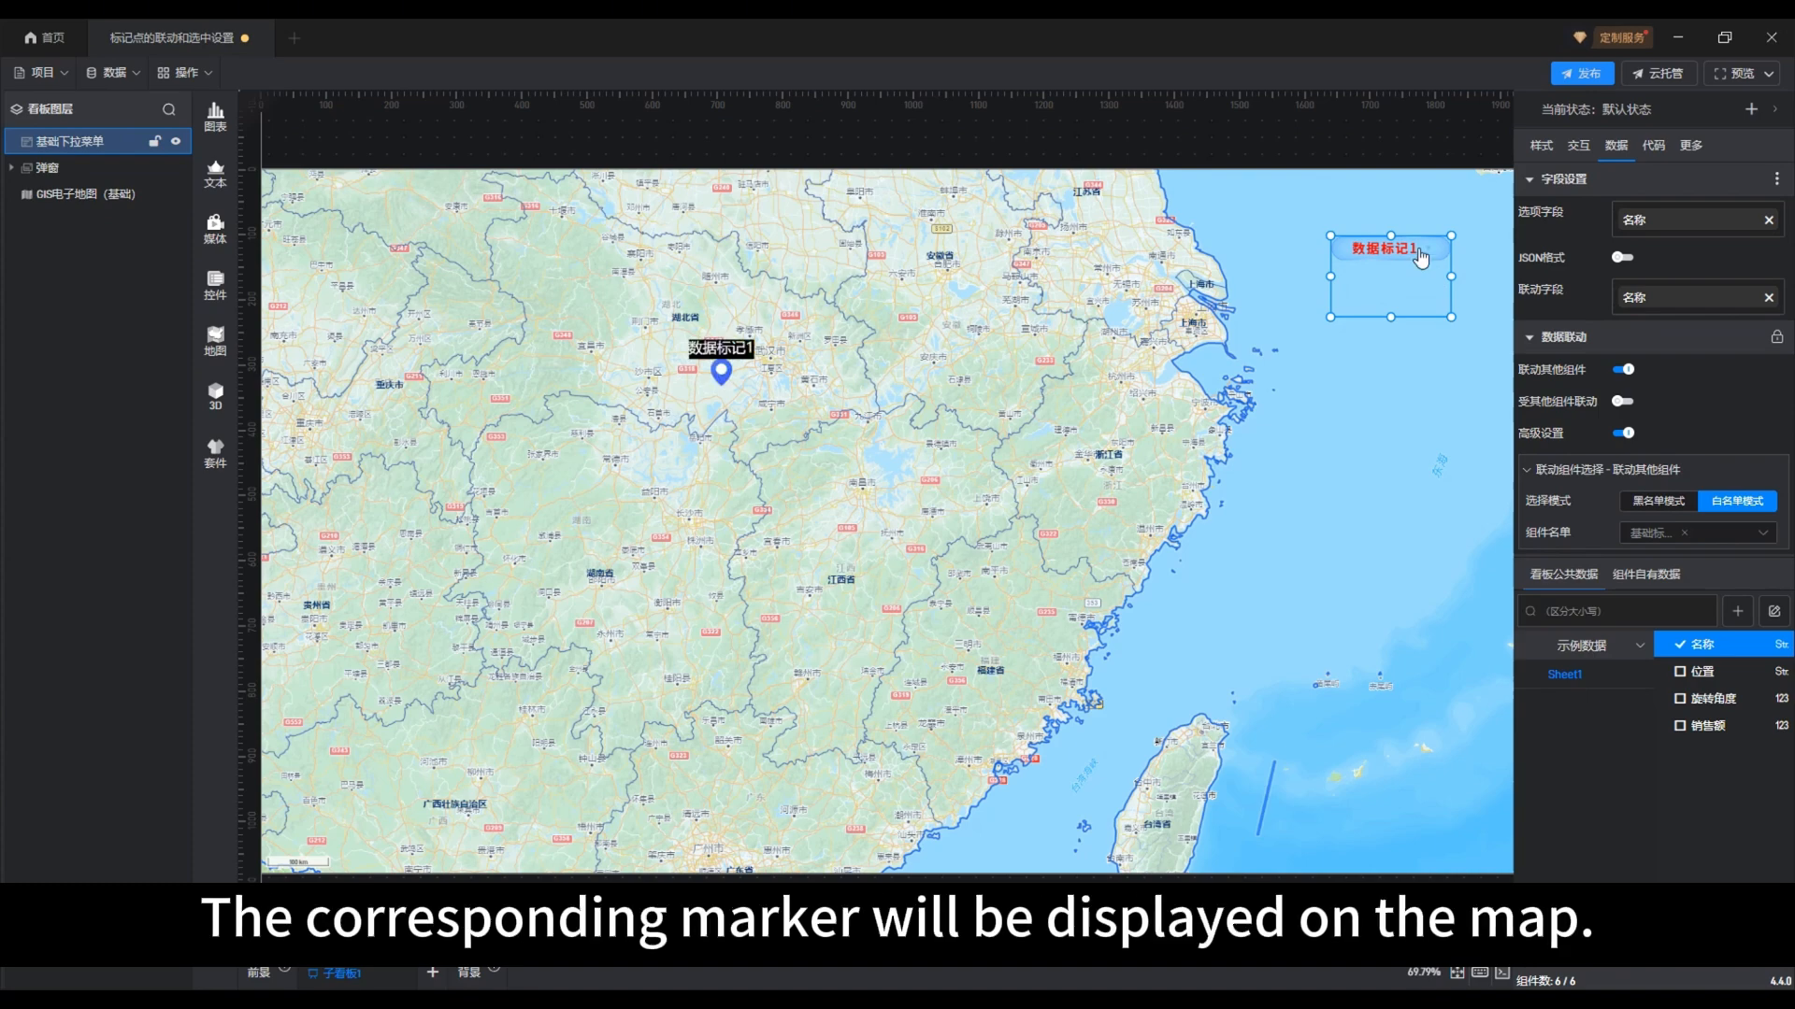
click(1421, 258)
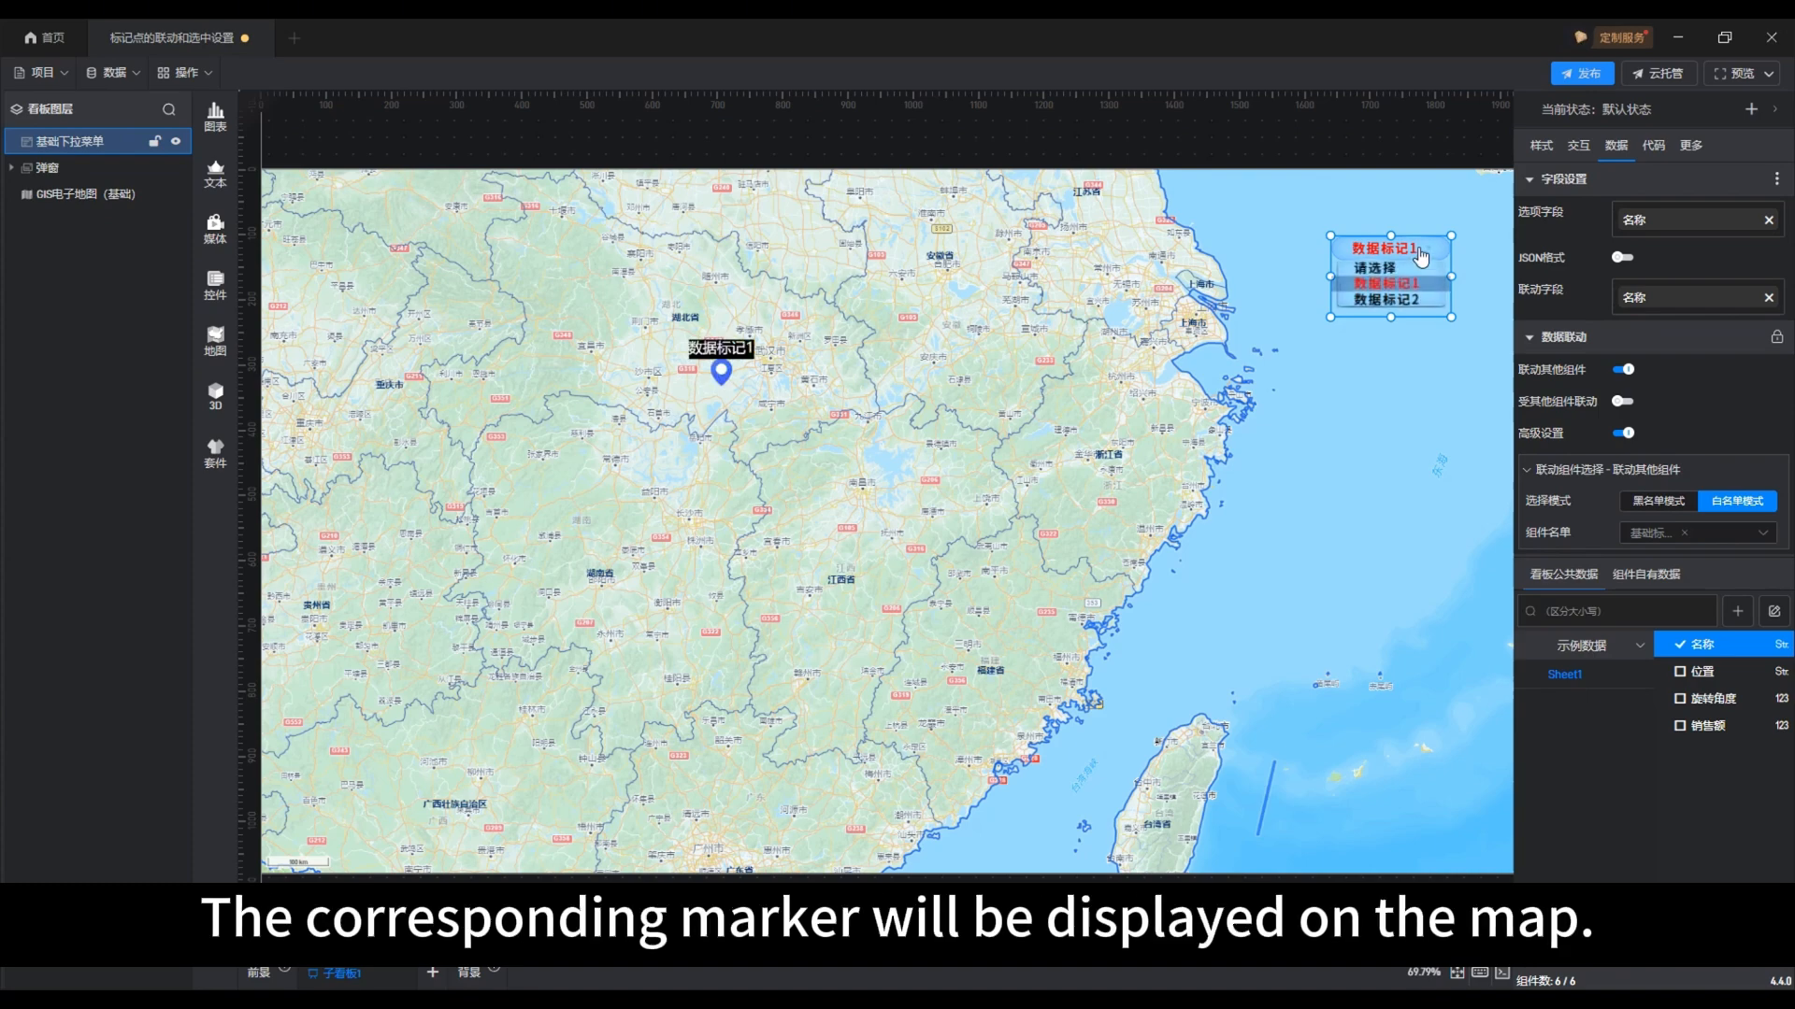
click(1411, 301)
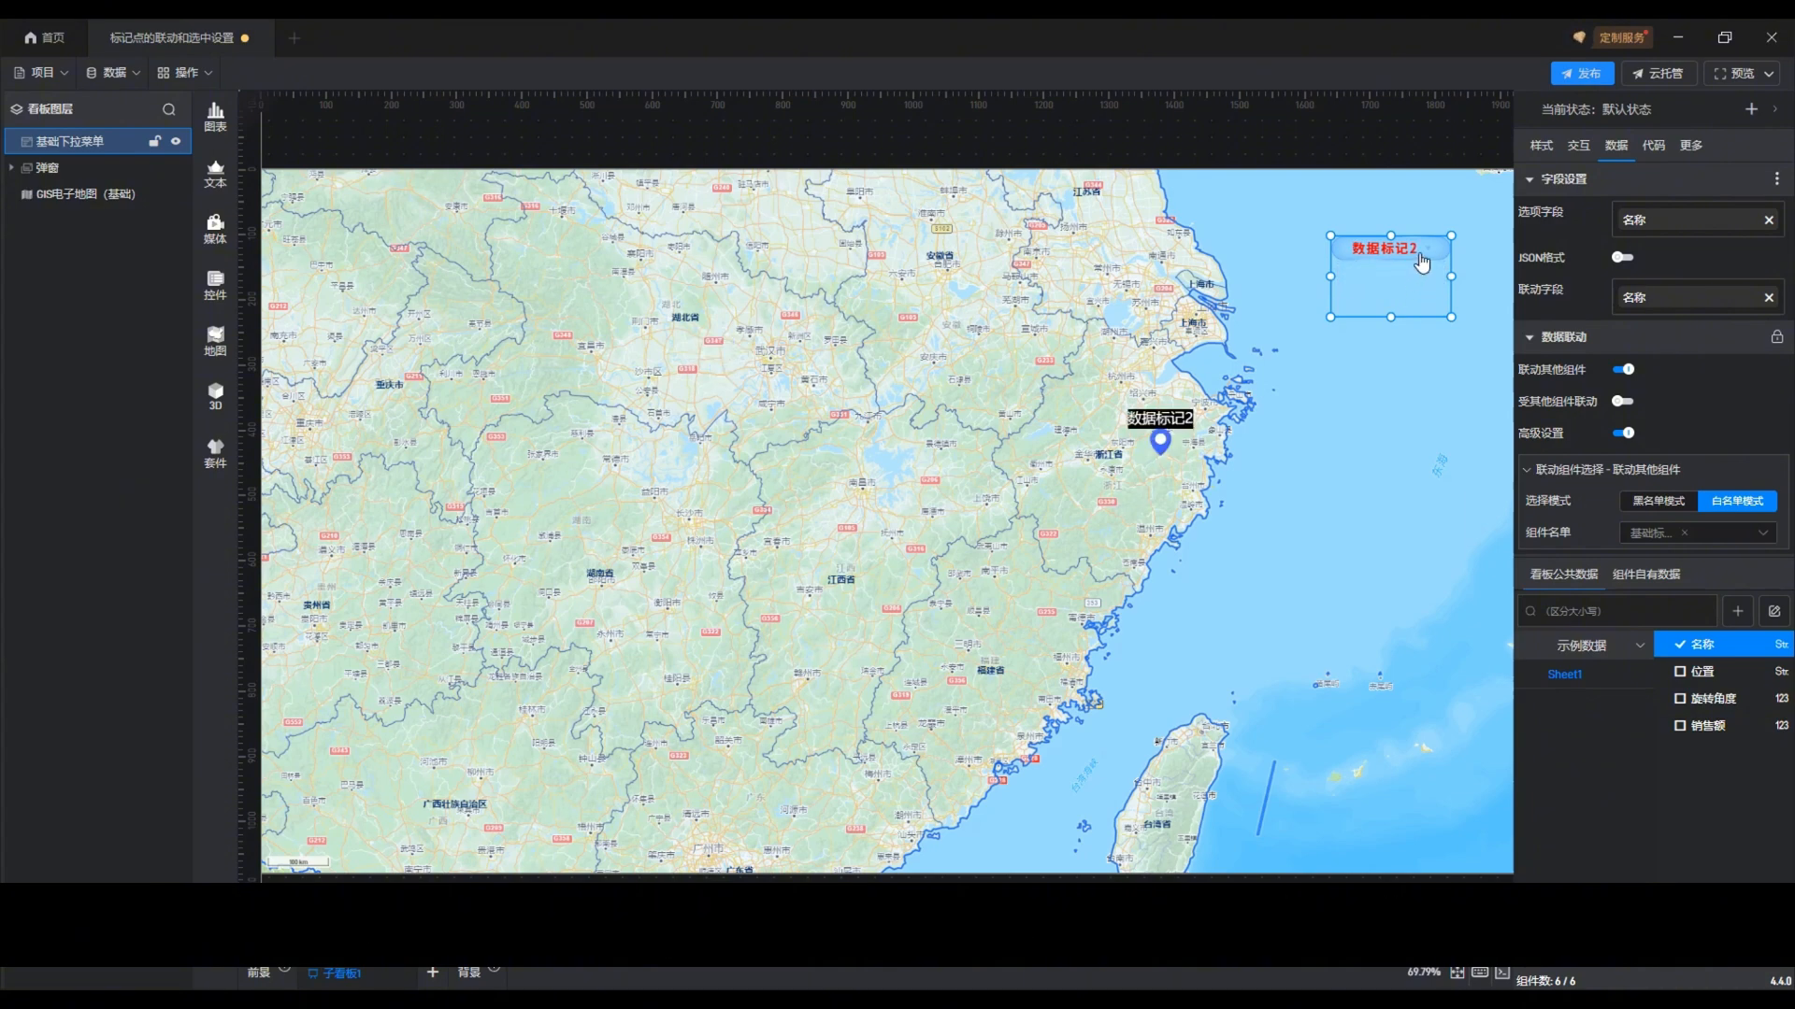
click(1421, 262)
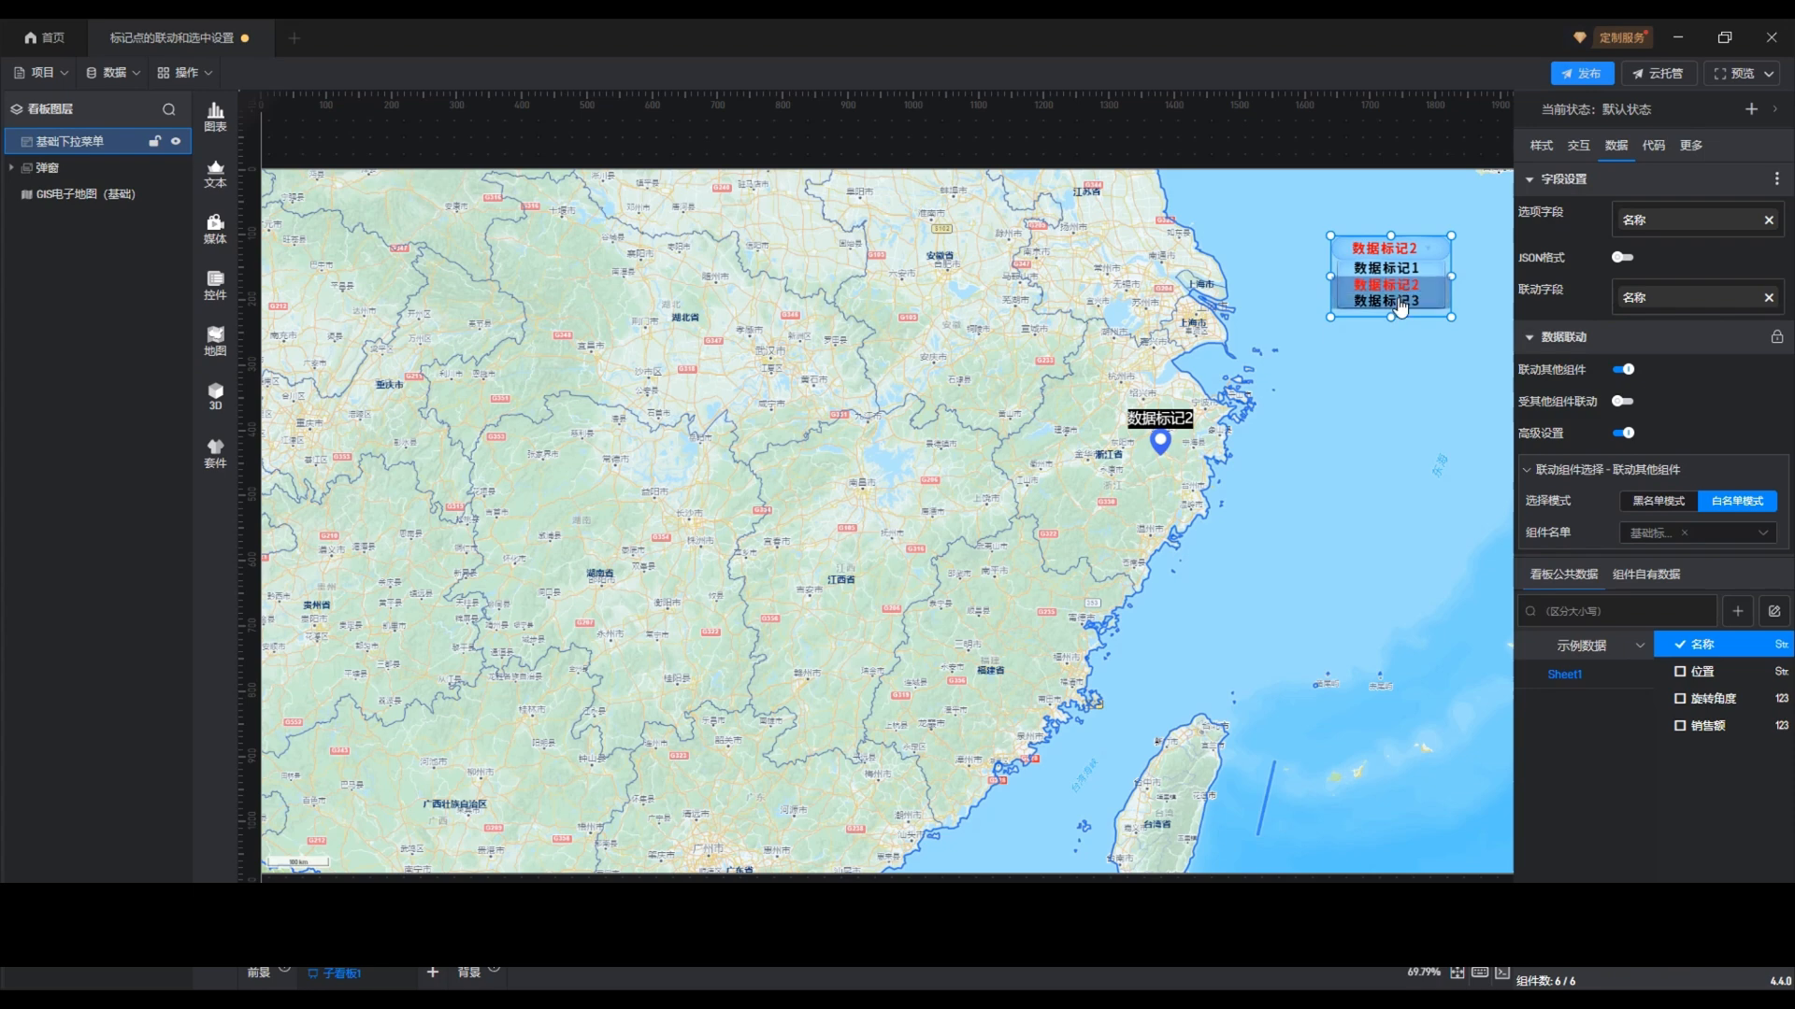
click(1399, 301)
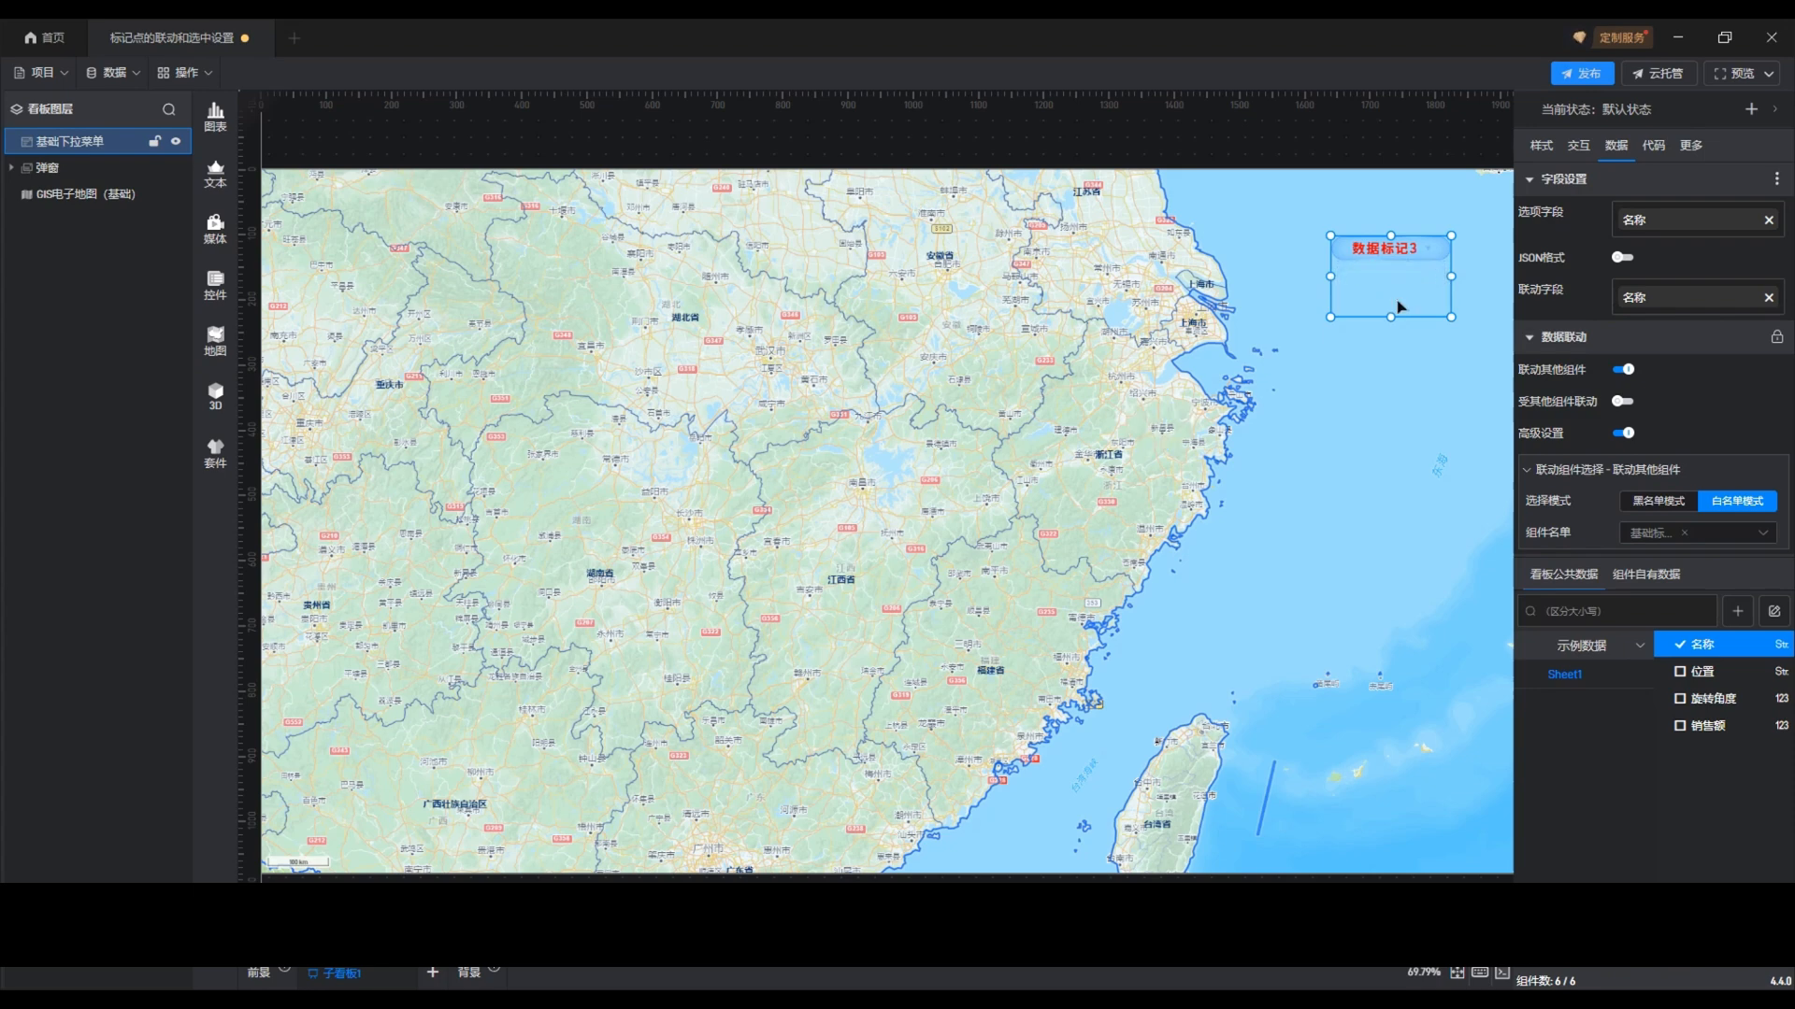
click(1418, 251)
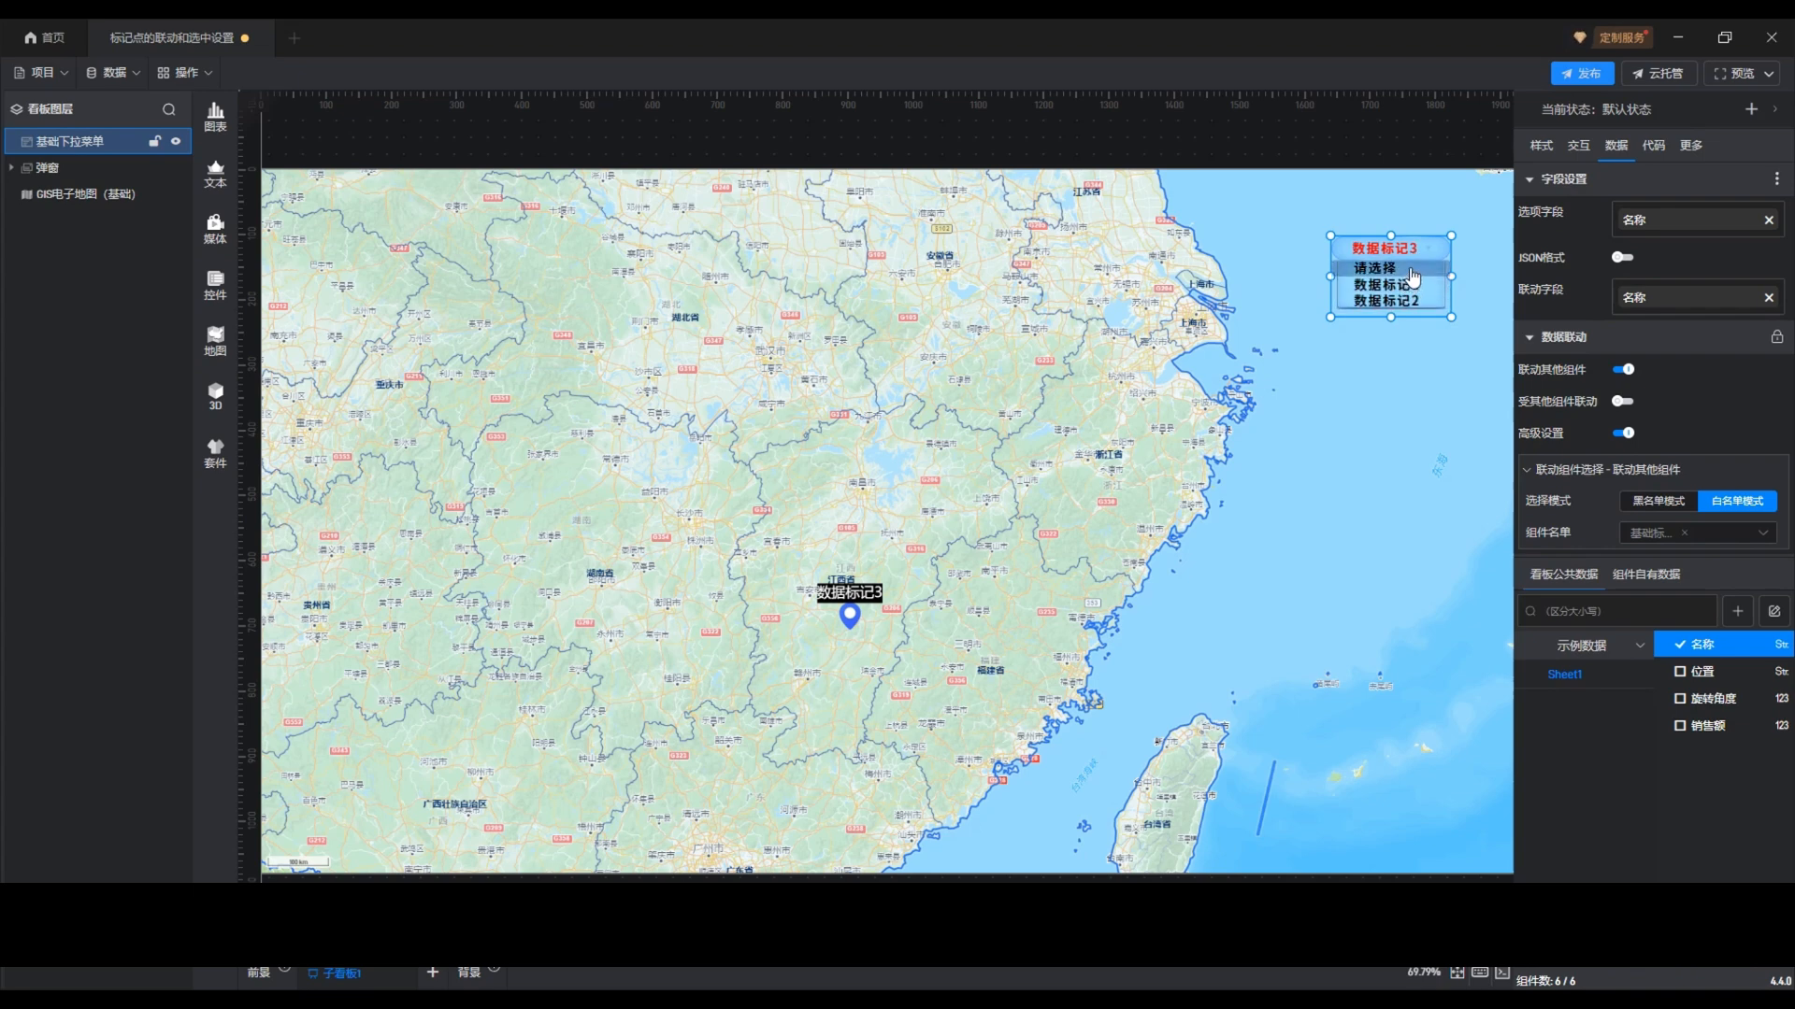
click(1411, 270)
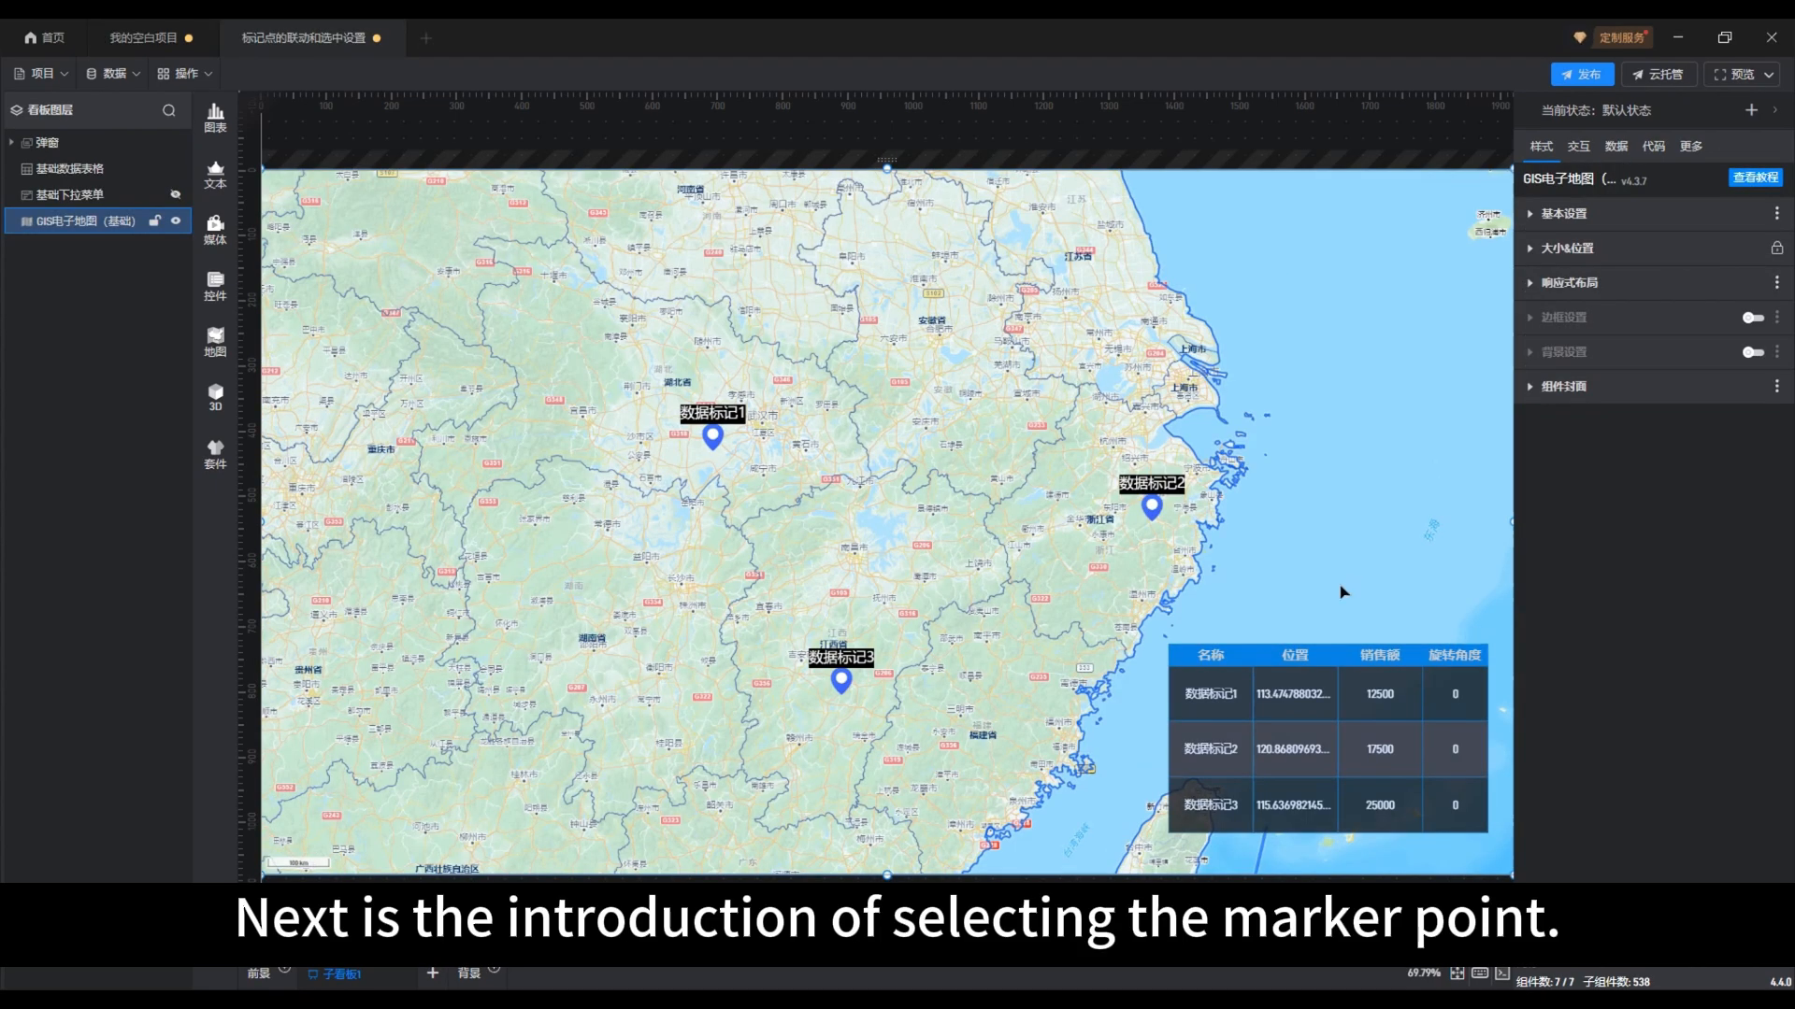
Try marker selection from the data table in the finished example by selecting the 数据标记1, 数据标记2 and 数据标记3 rows in turn
click(1246, 694)
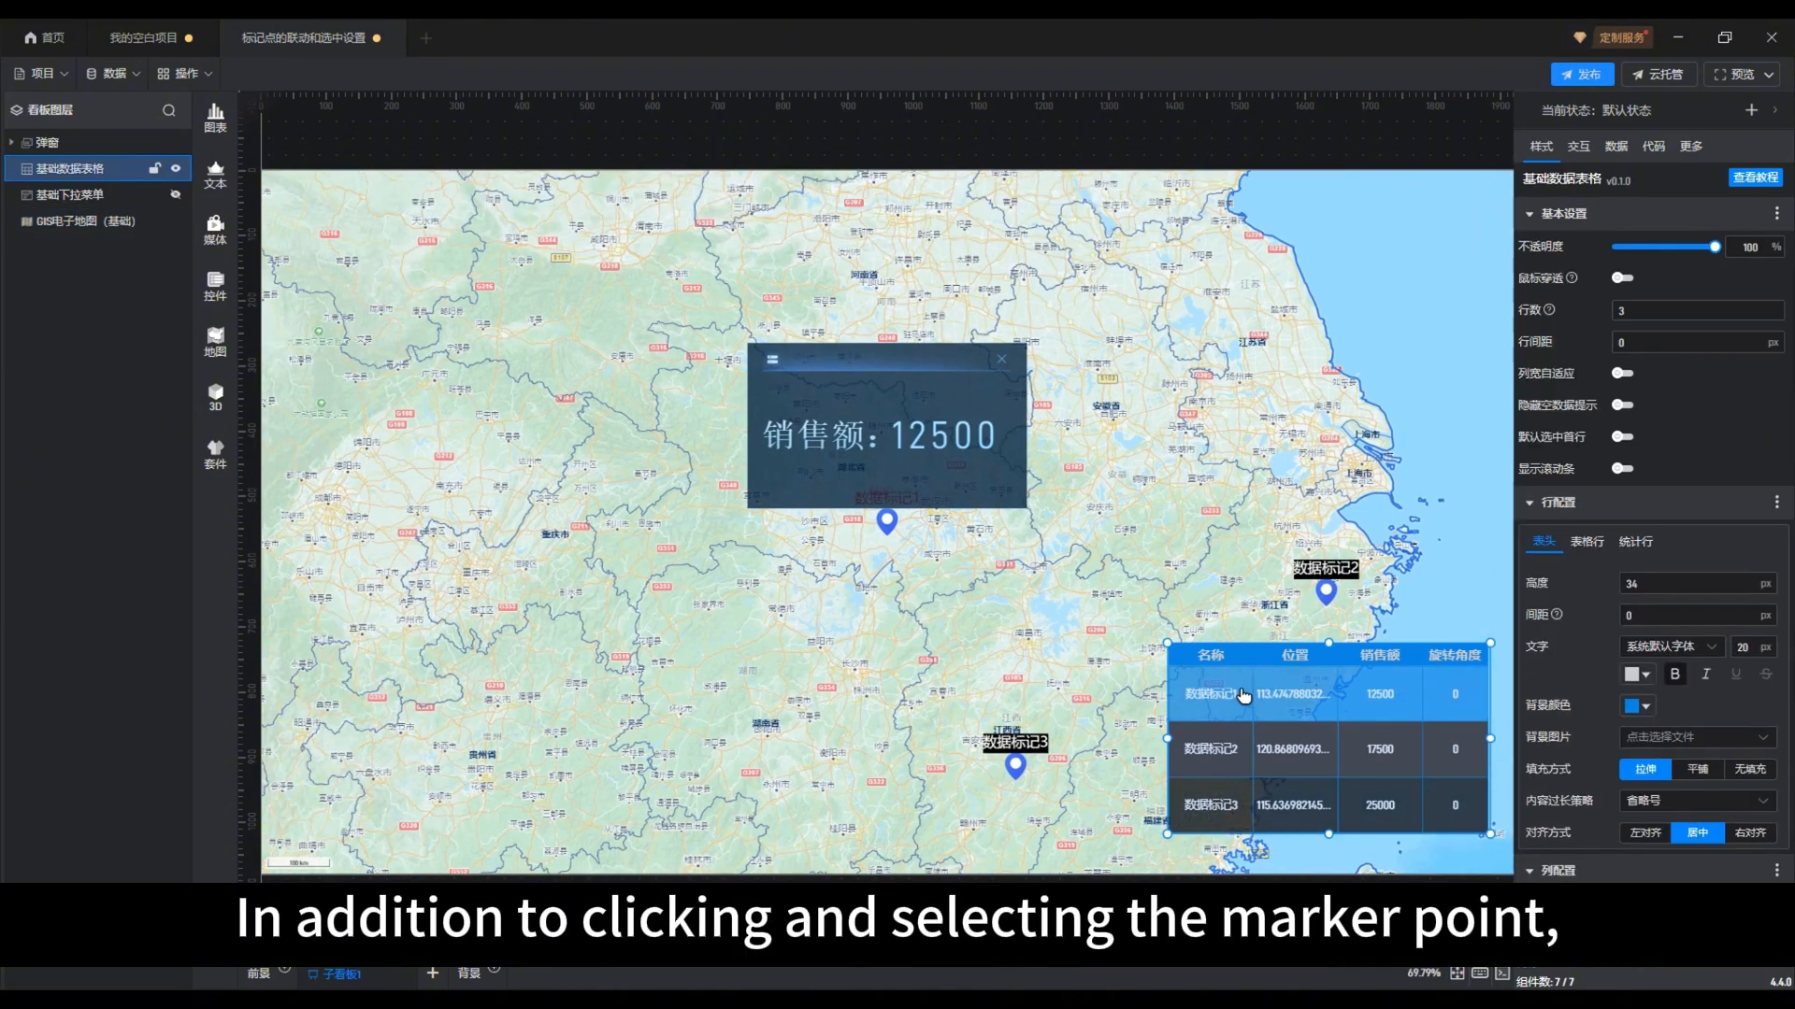
click(1232, 744)
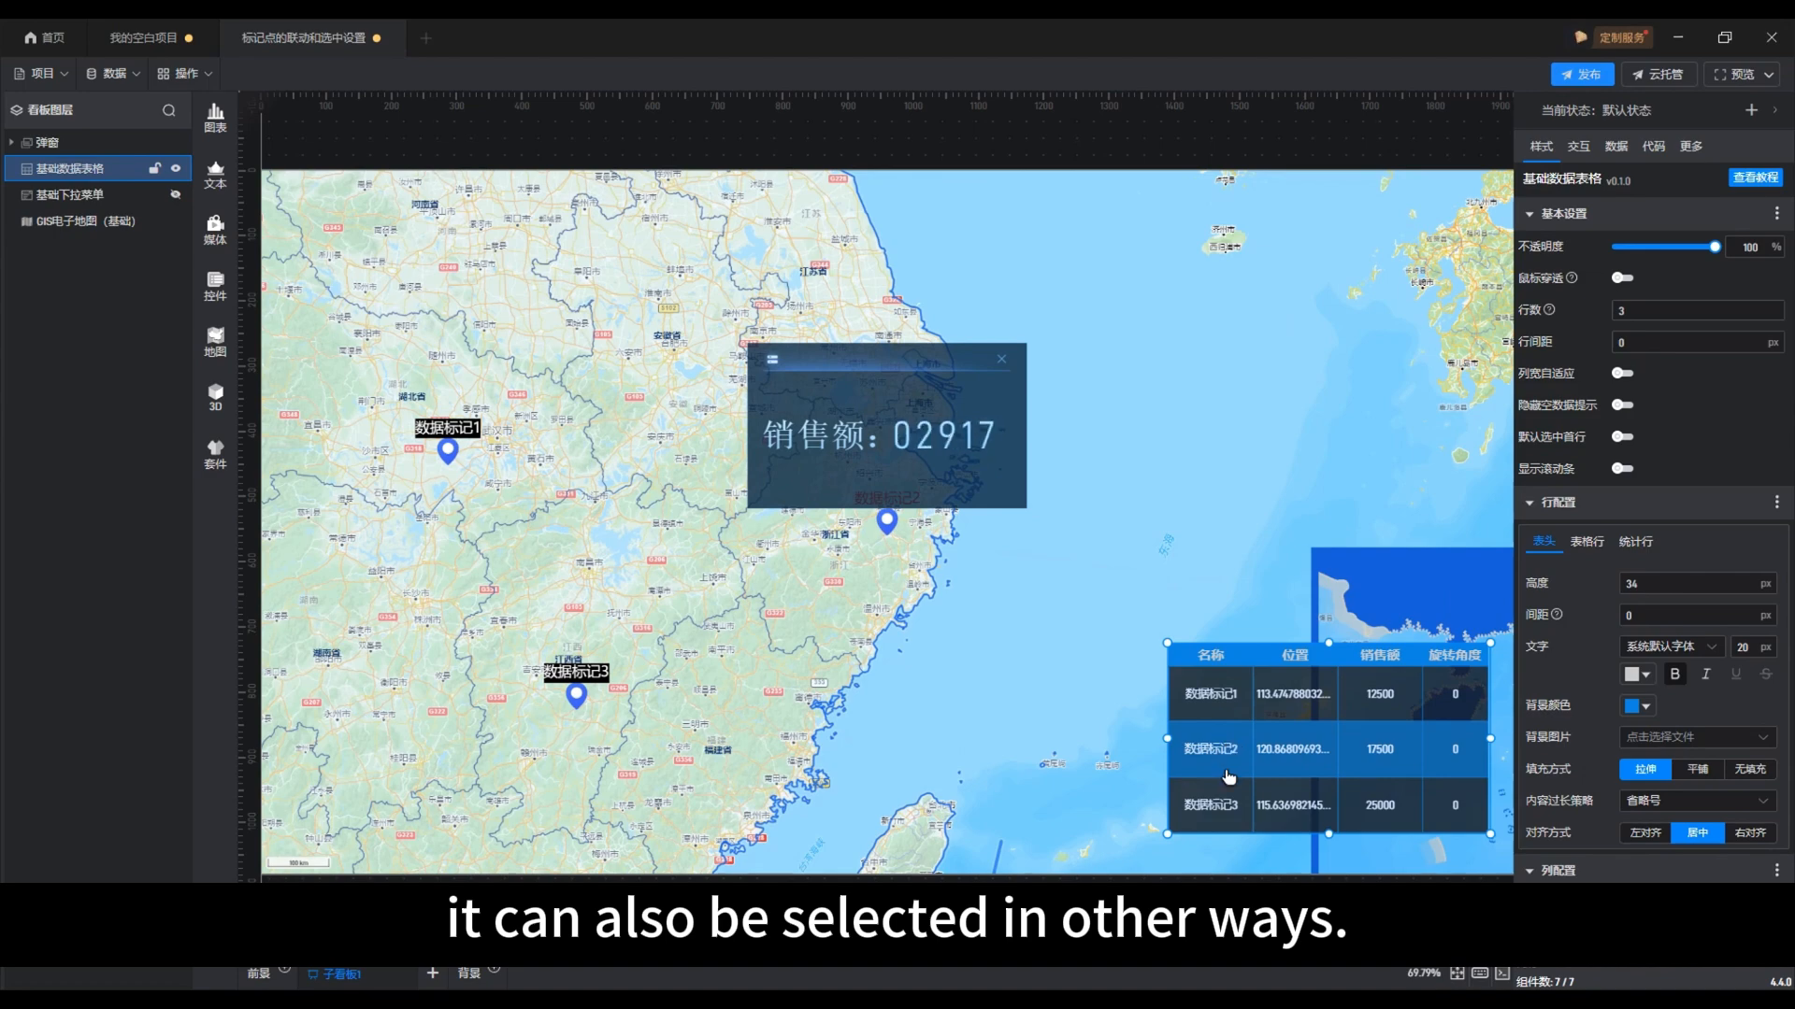
click(1227, 810)
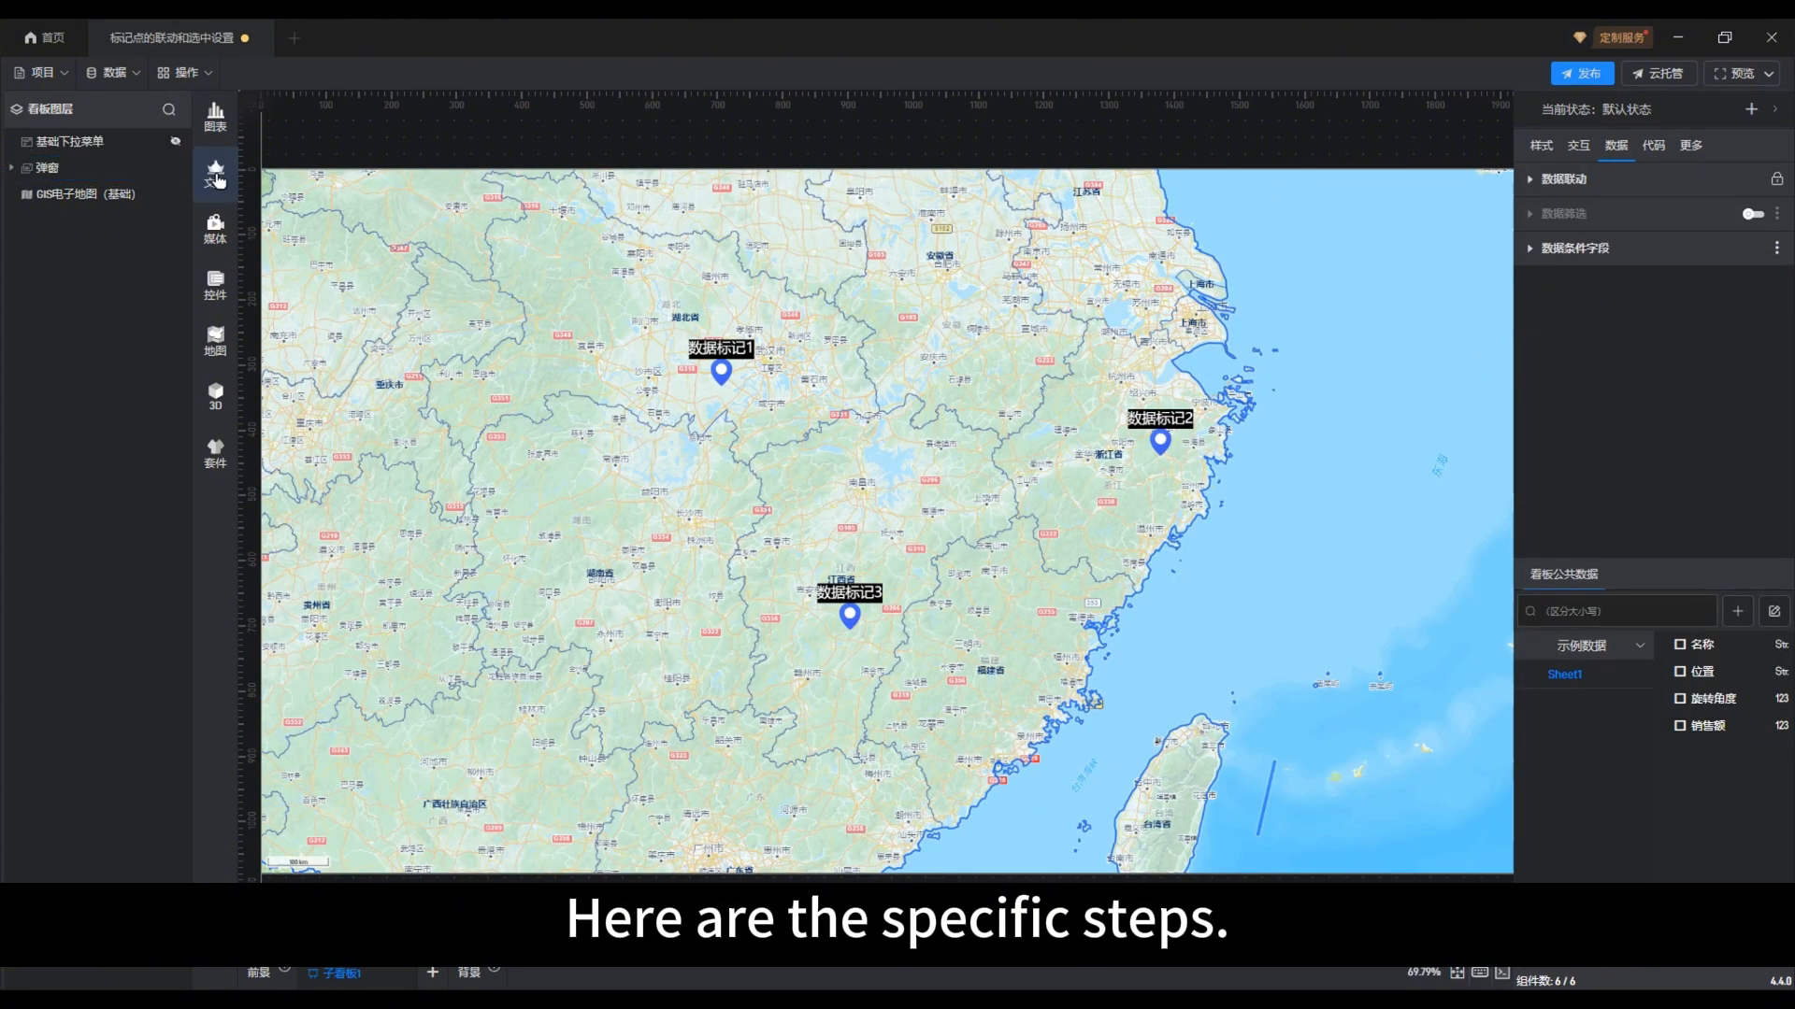
Add a 基础数据表格 component and place it over the sea area southeast of 数据标记2
click(216, 178)
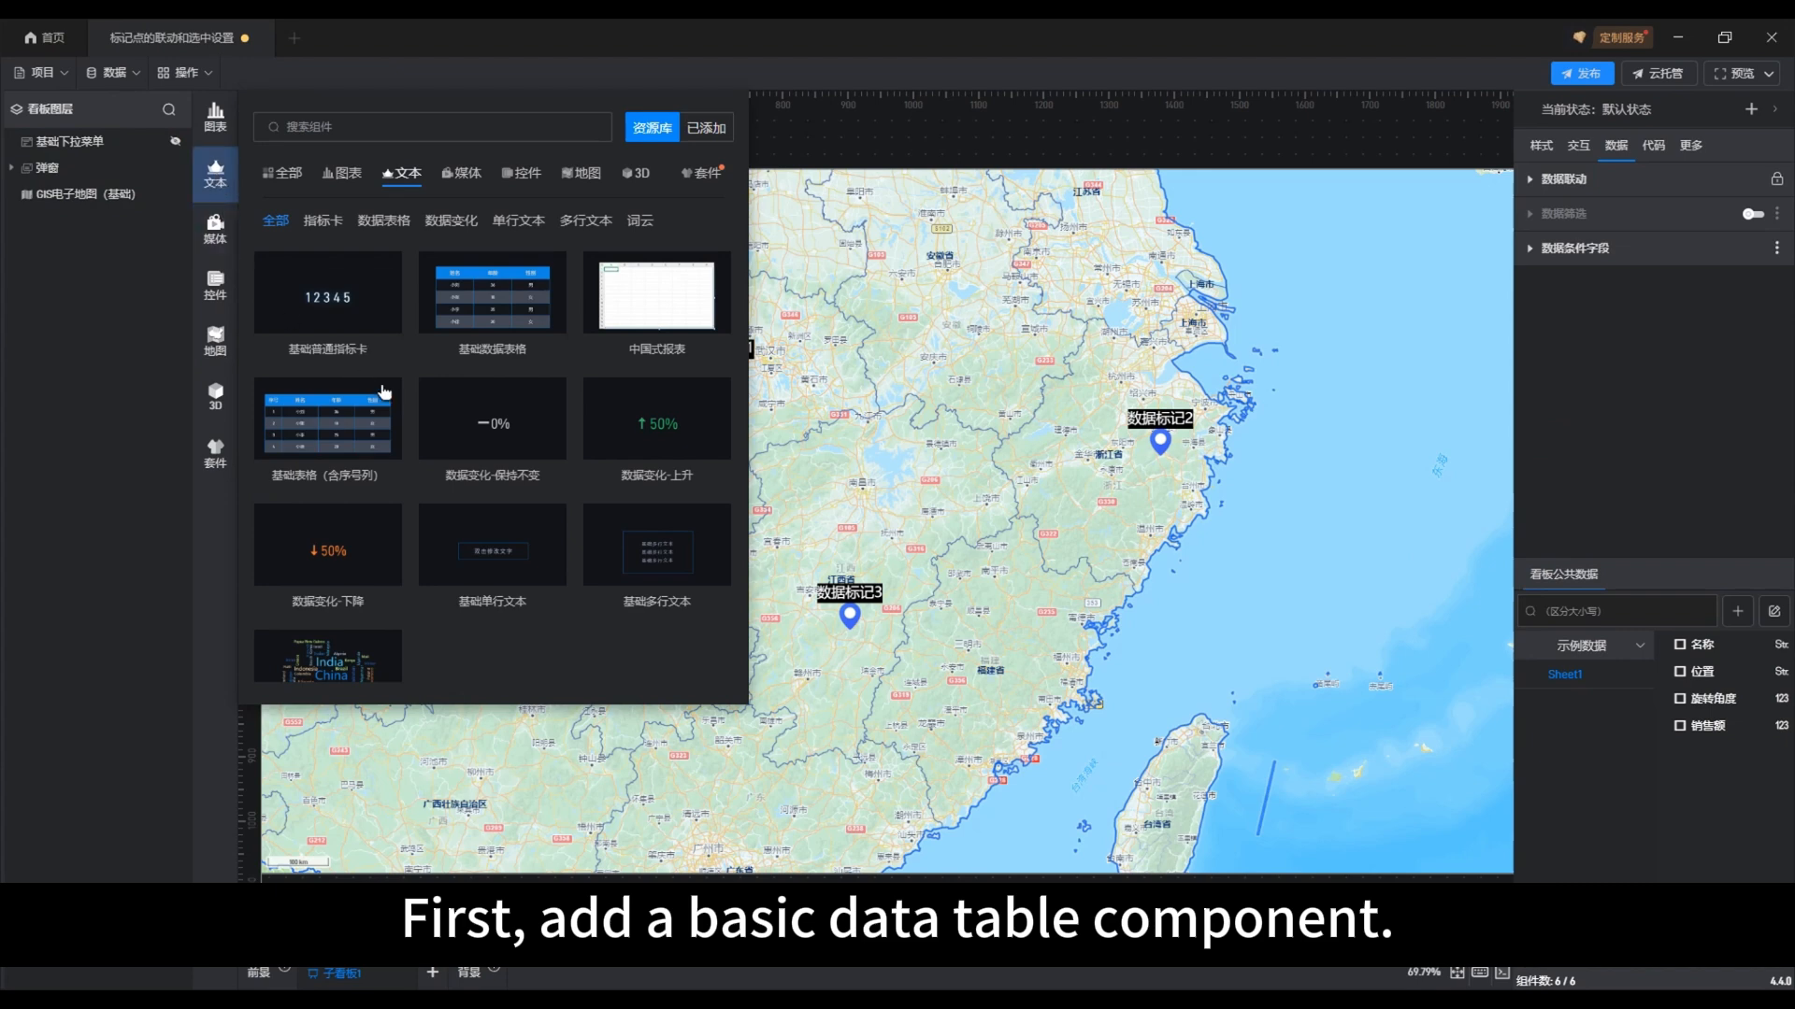
click(489, 312)
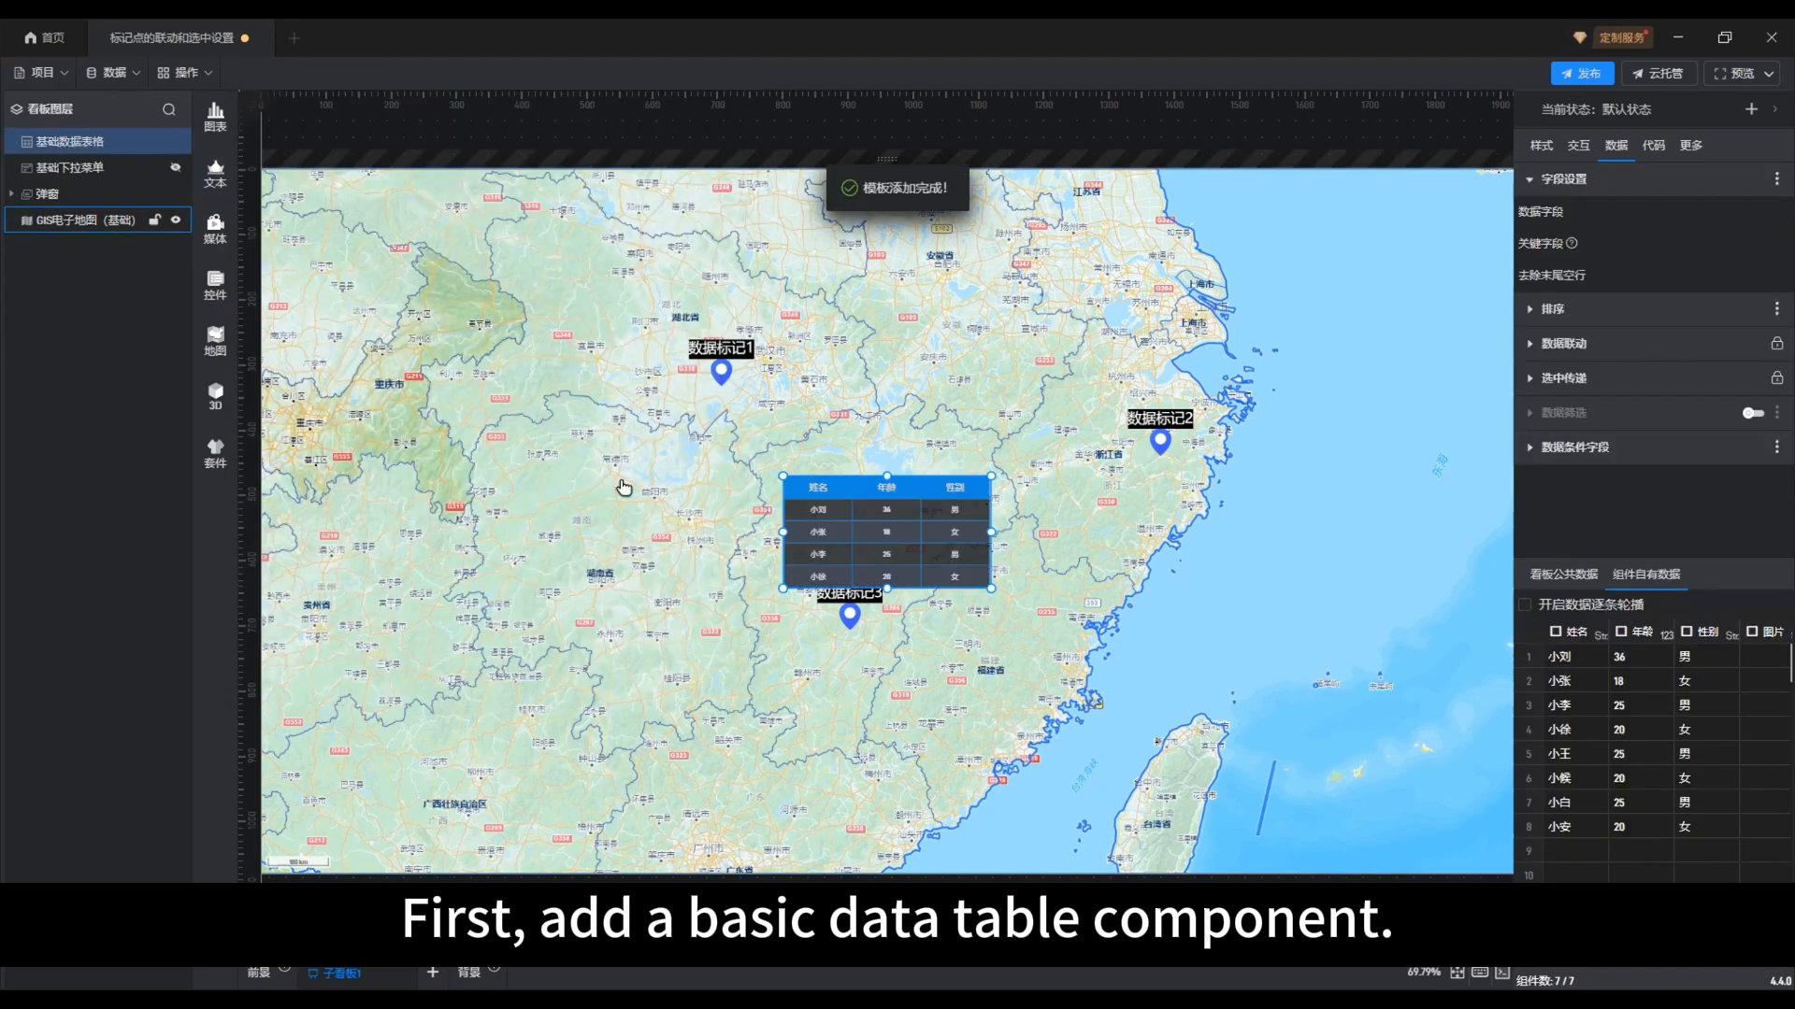
drag(844, 492, 1256, 561)
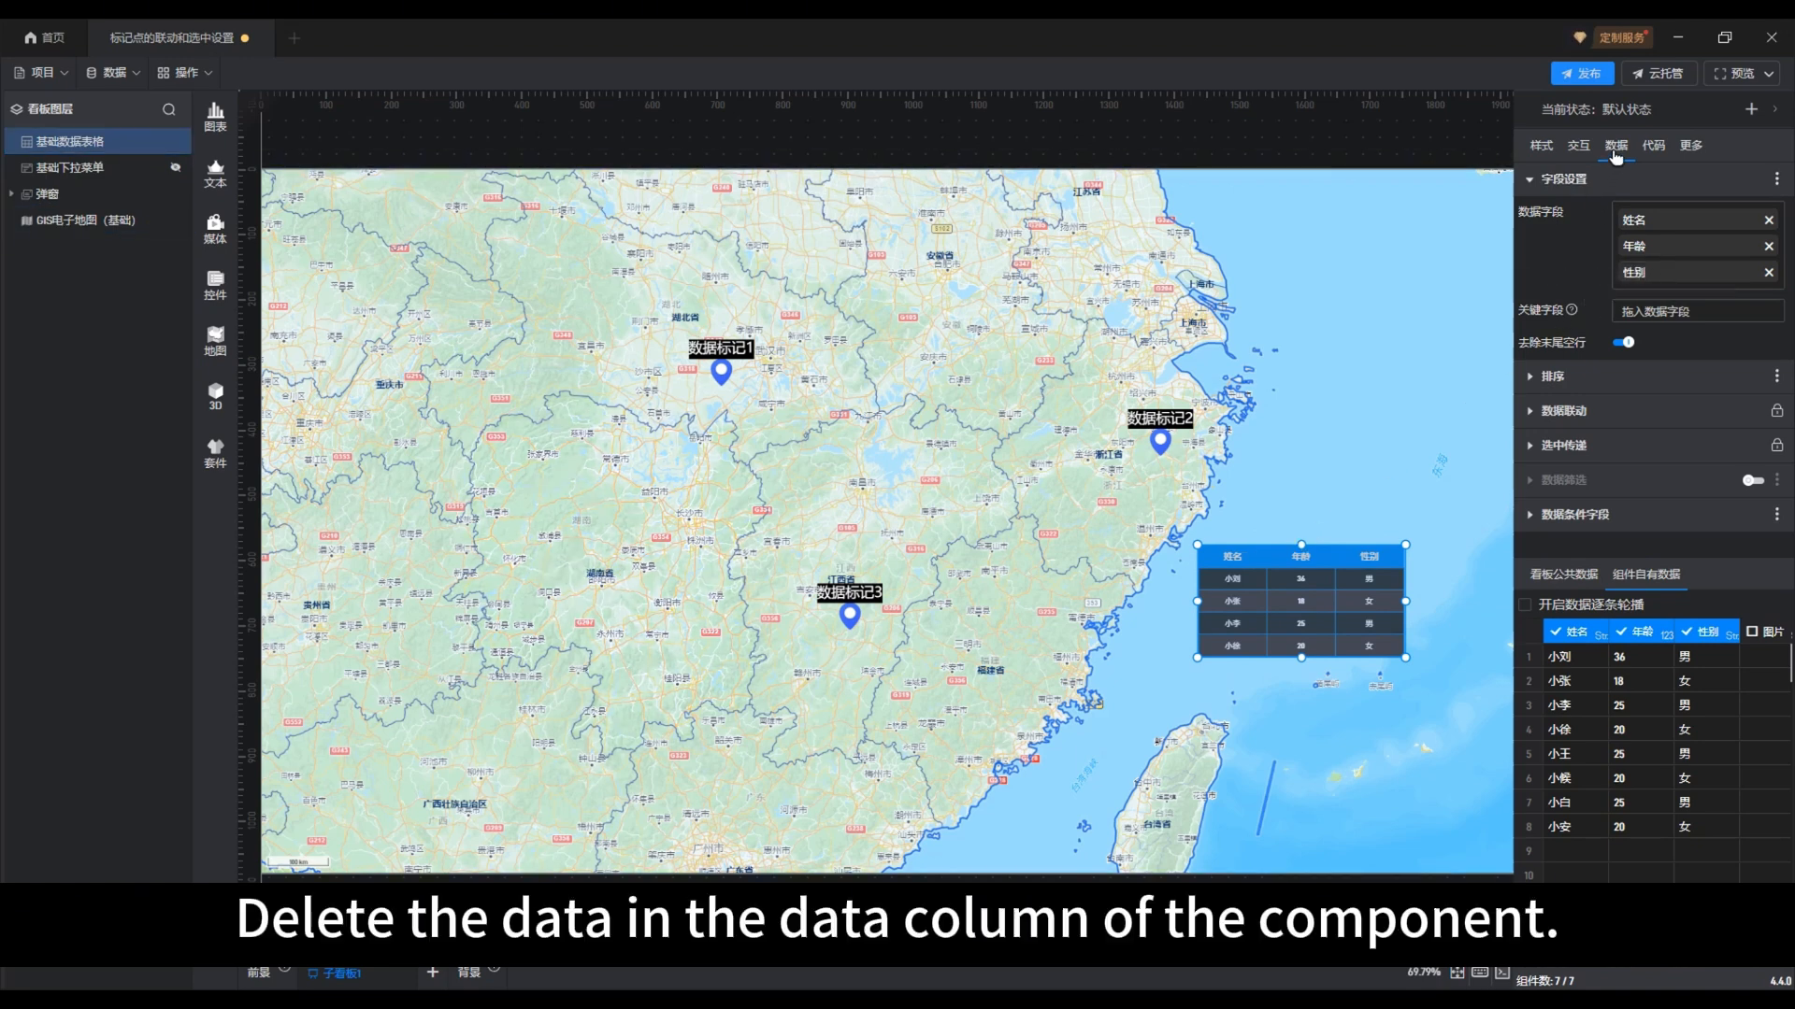
Remove the default 姓名, 年龄 and 性别 fields from the data table's 数据字段
click(1769, 220)
click(1768, 220)
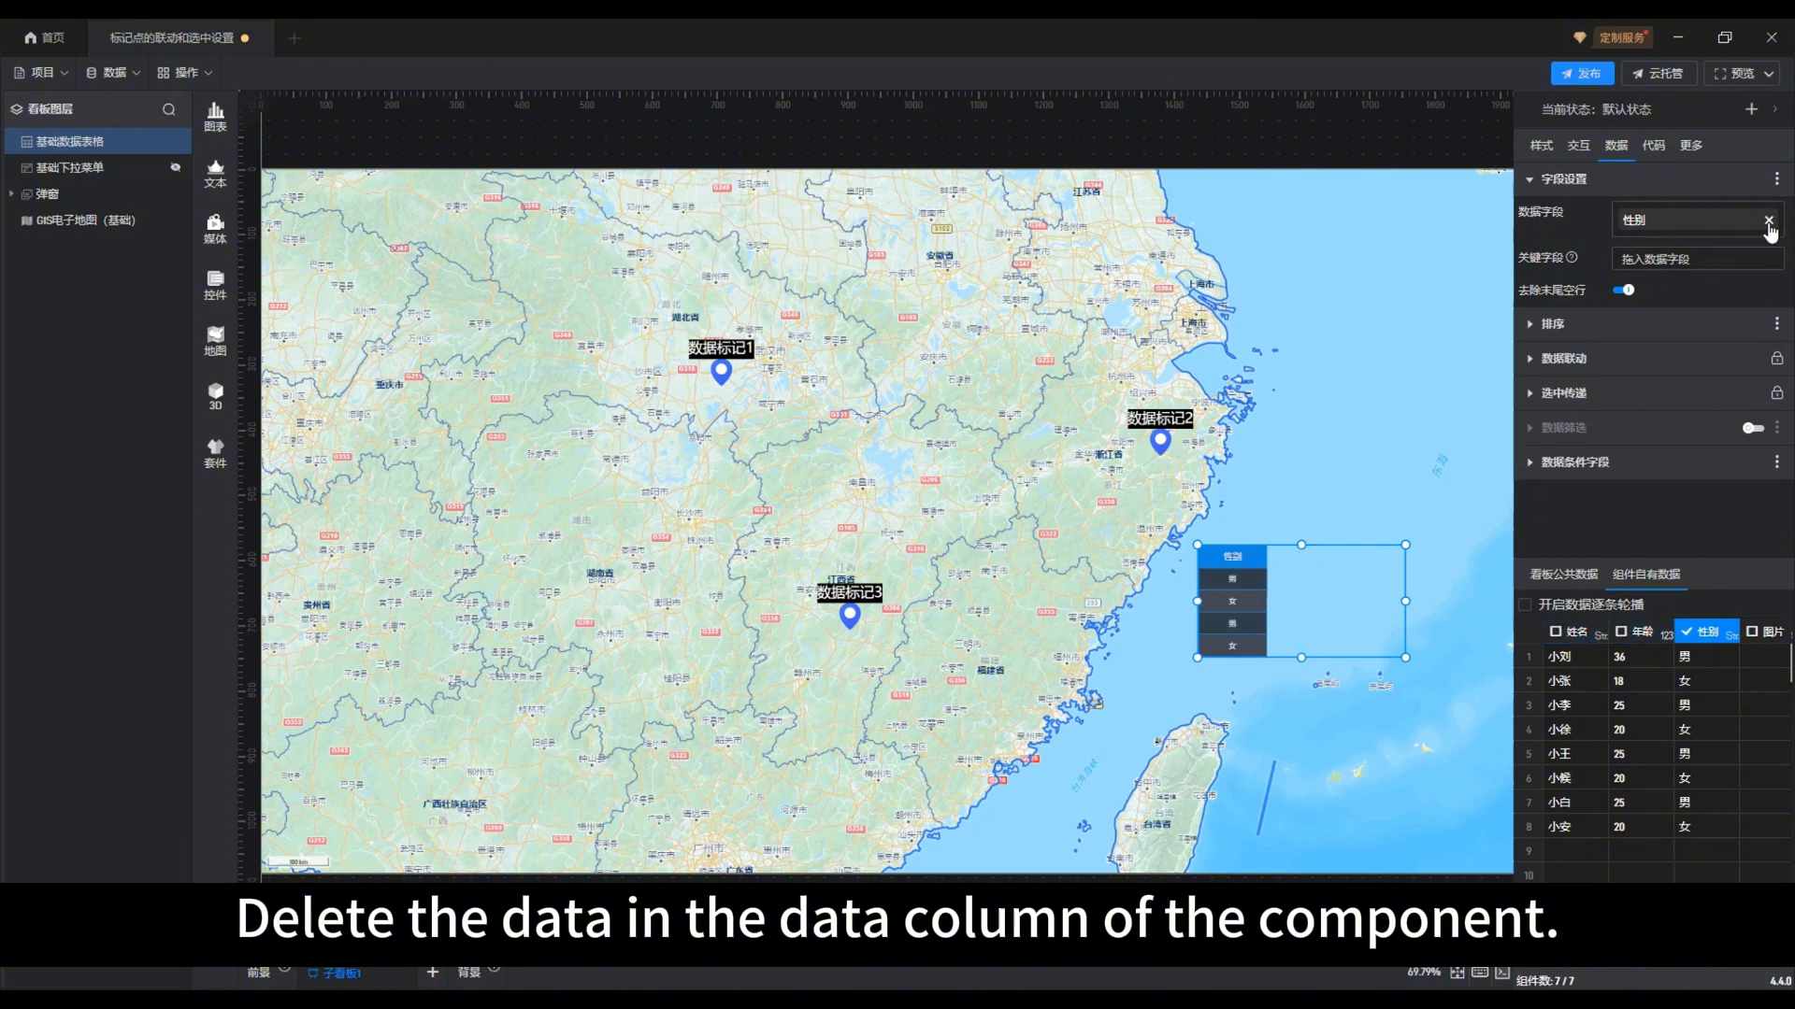
click(1768, 221)
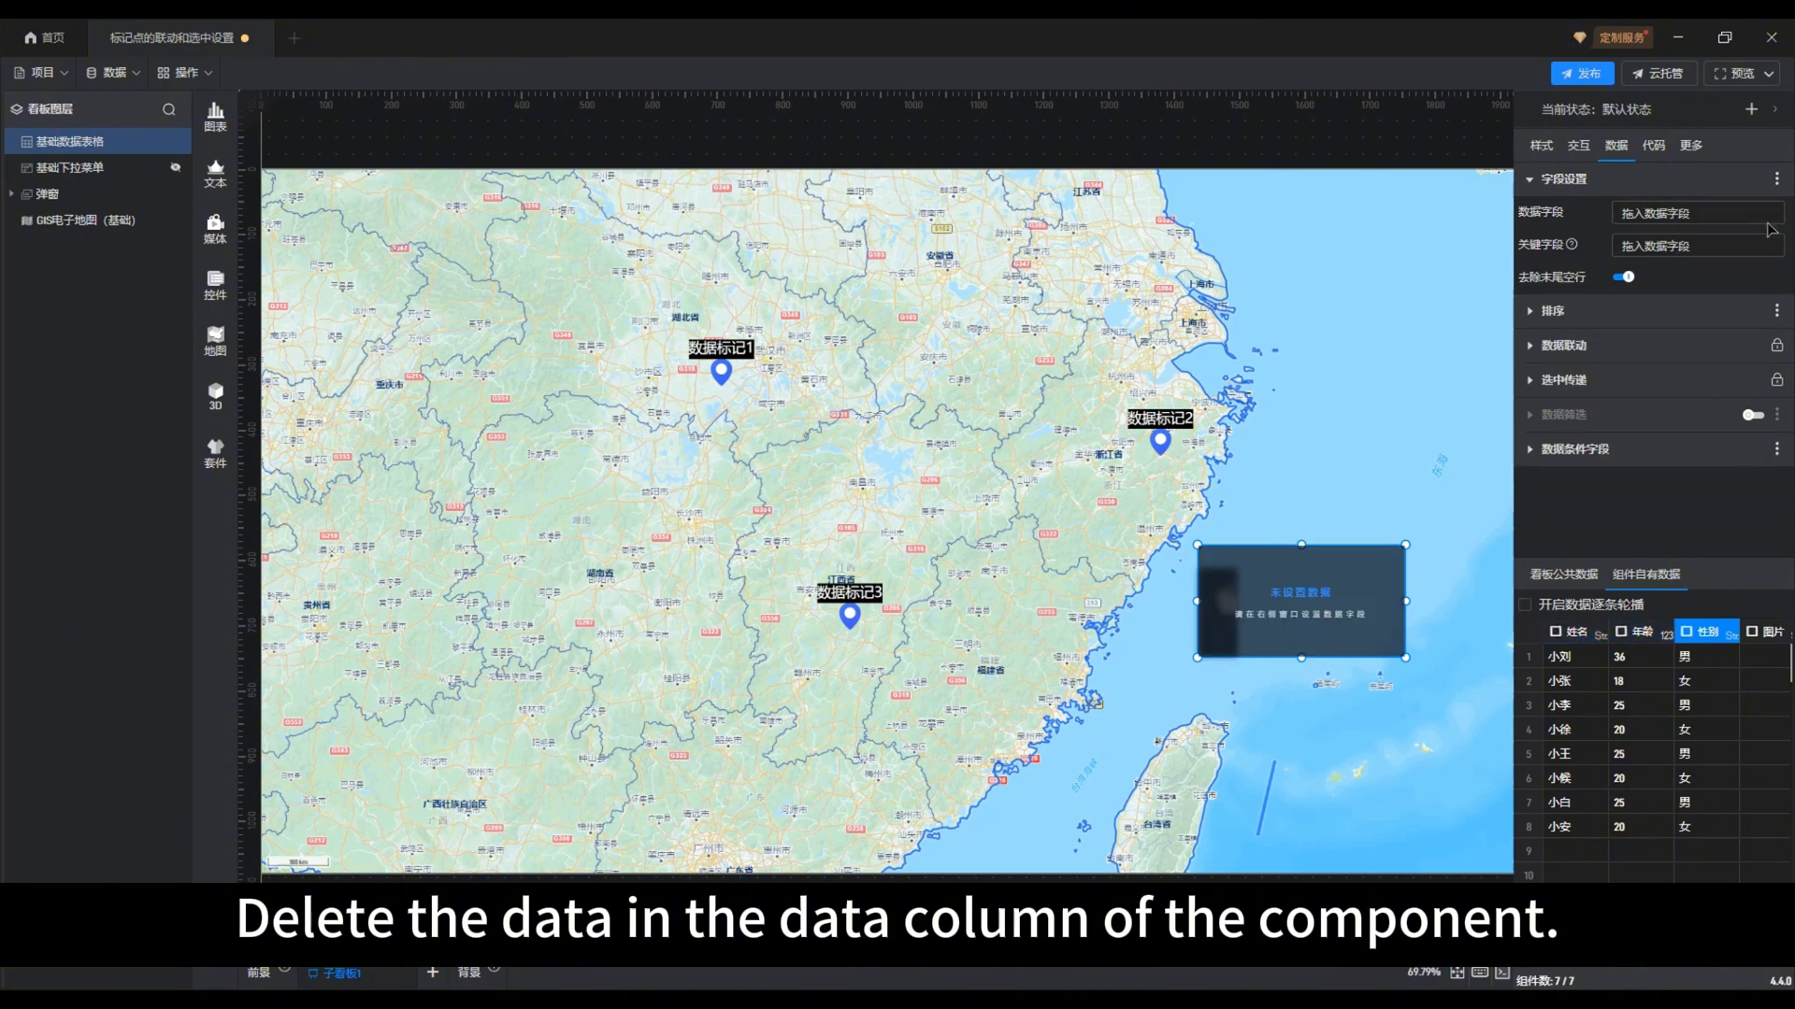
Bind 名称, 位置, 旋转角度 and 销售额 from 看板公共数据 to the data table's 数据字段
click(1571, 578)
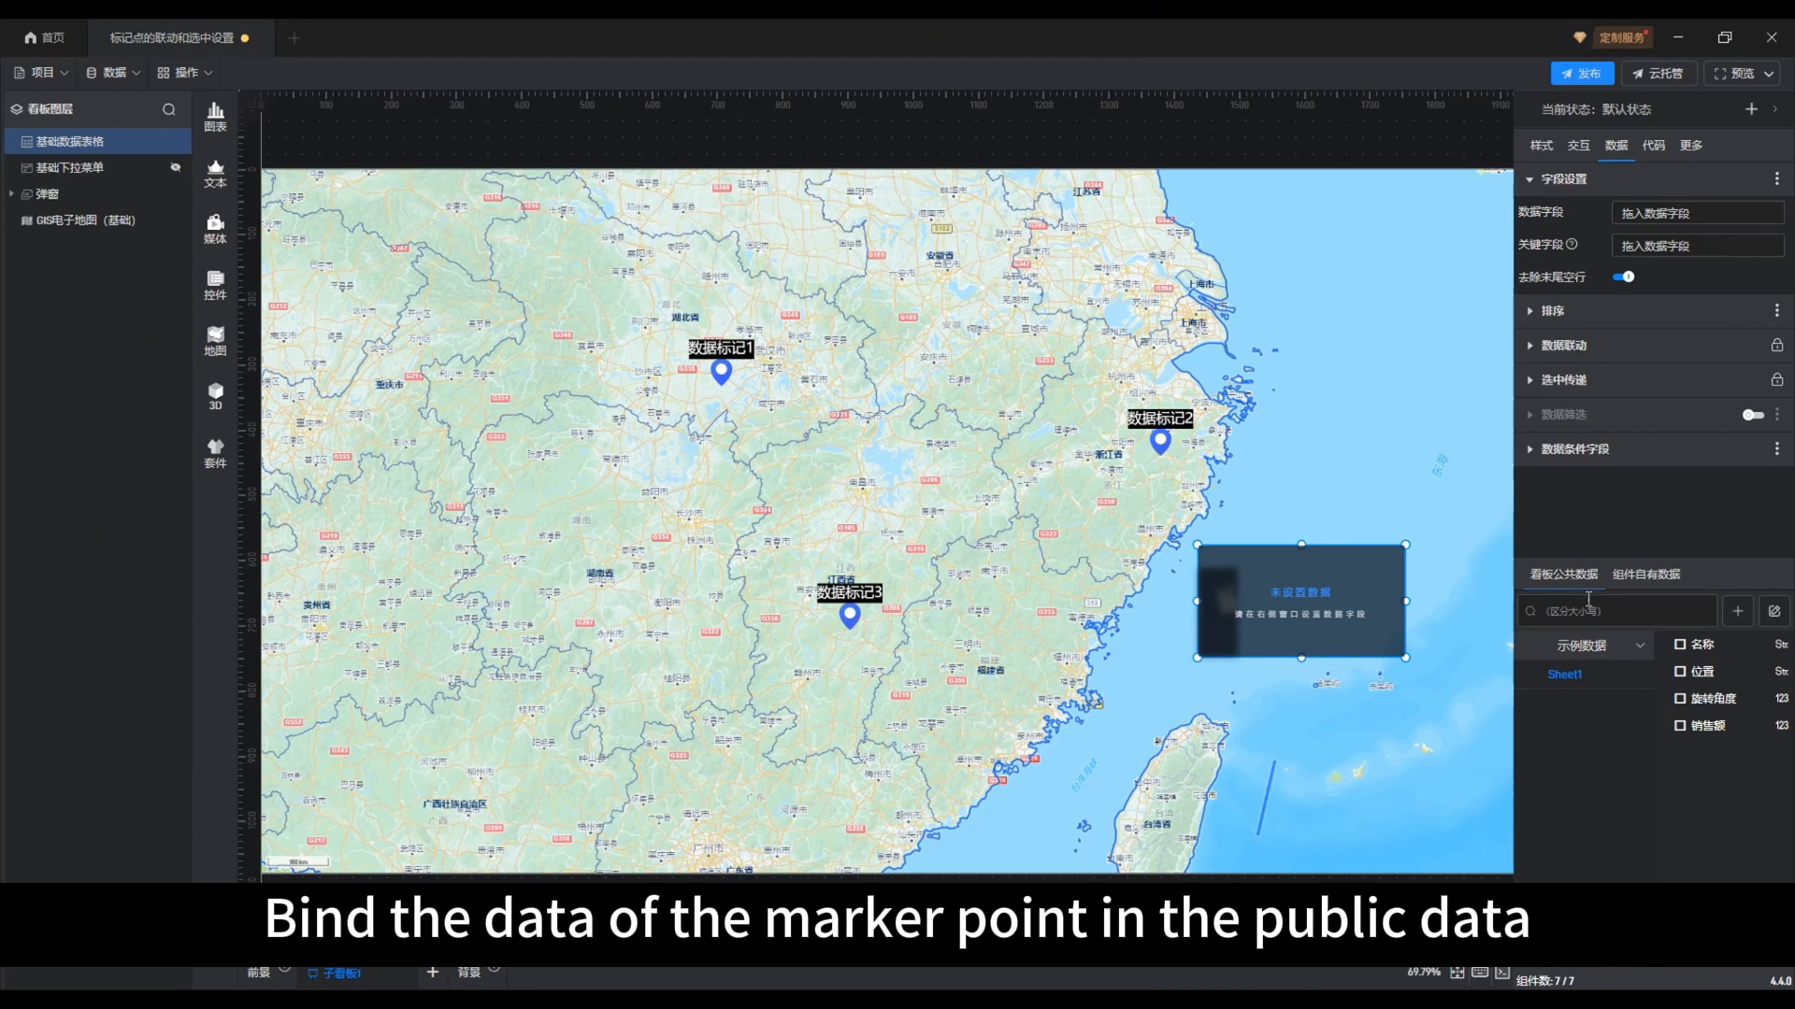
click(1681, 645)
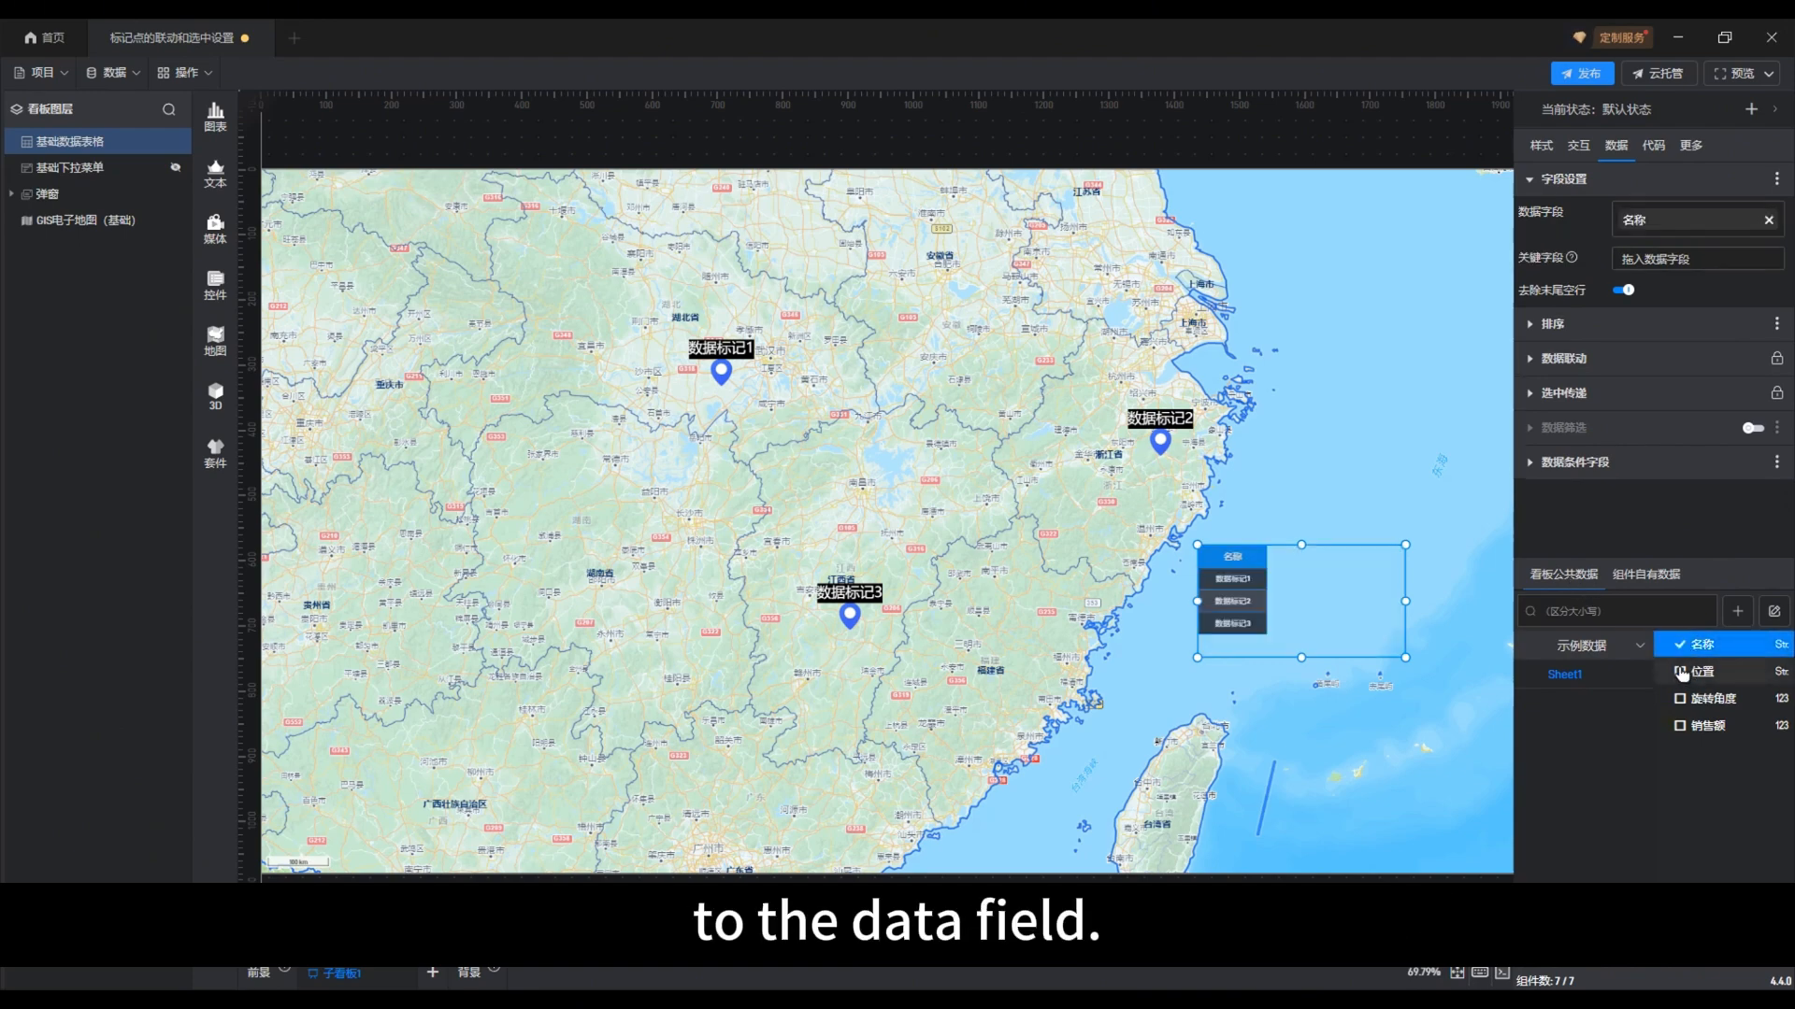
click(1681, 673)
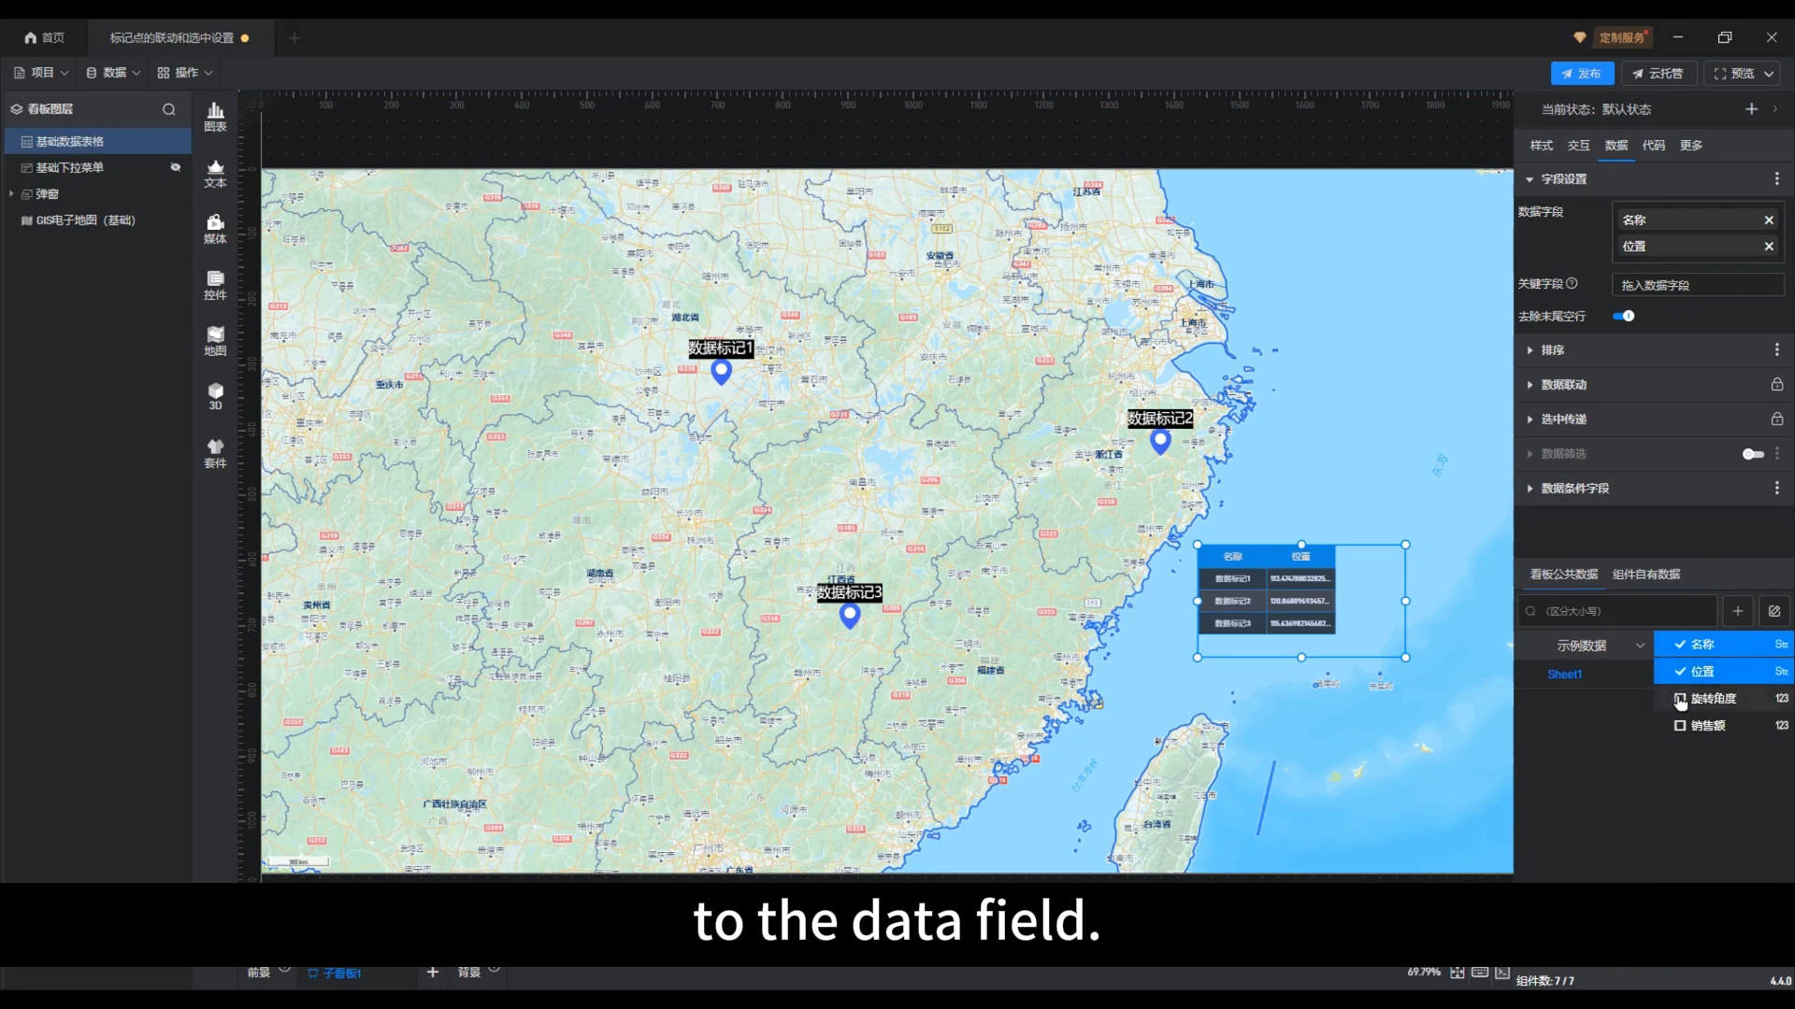
click(1680, 699)
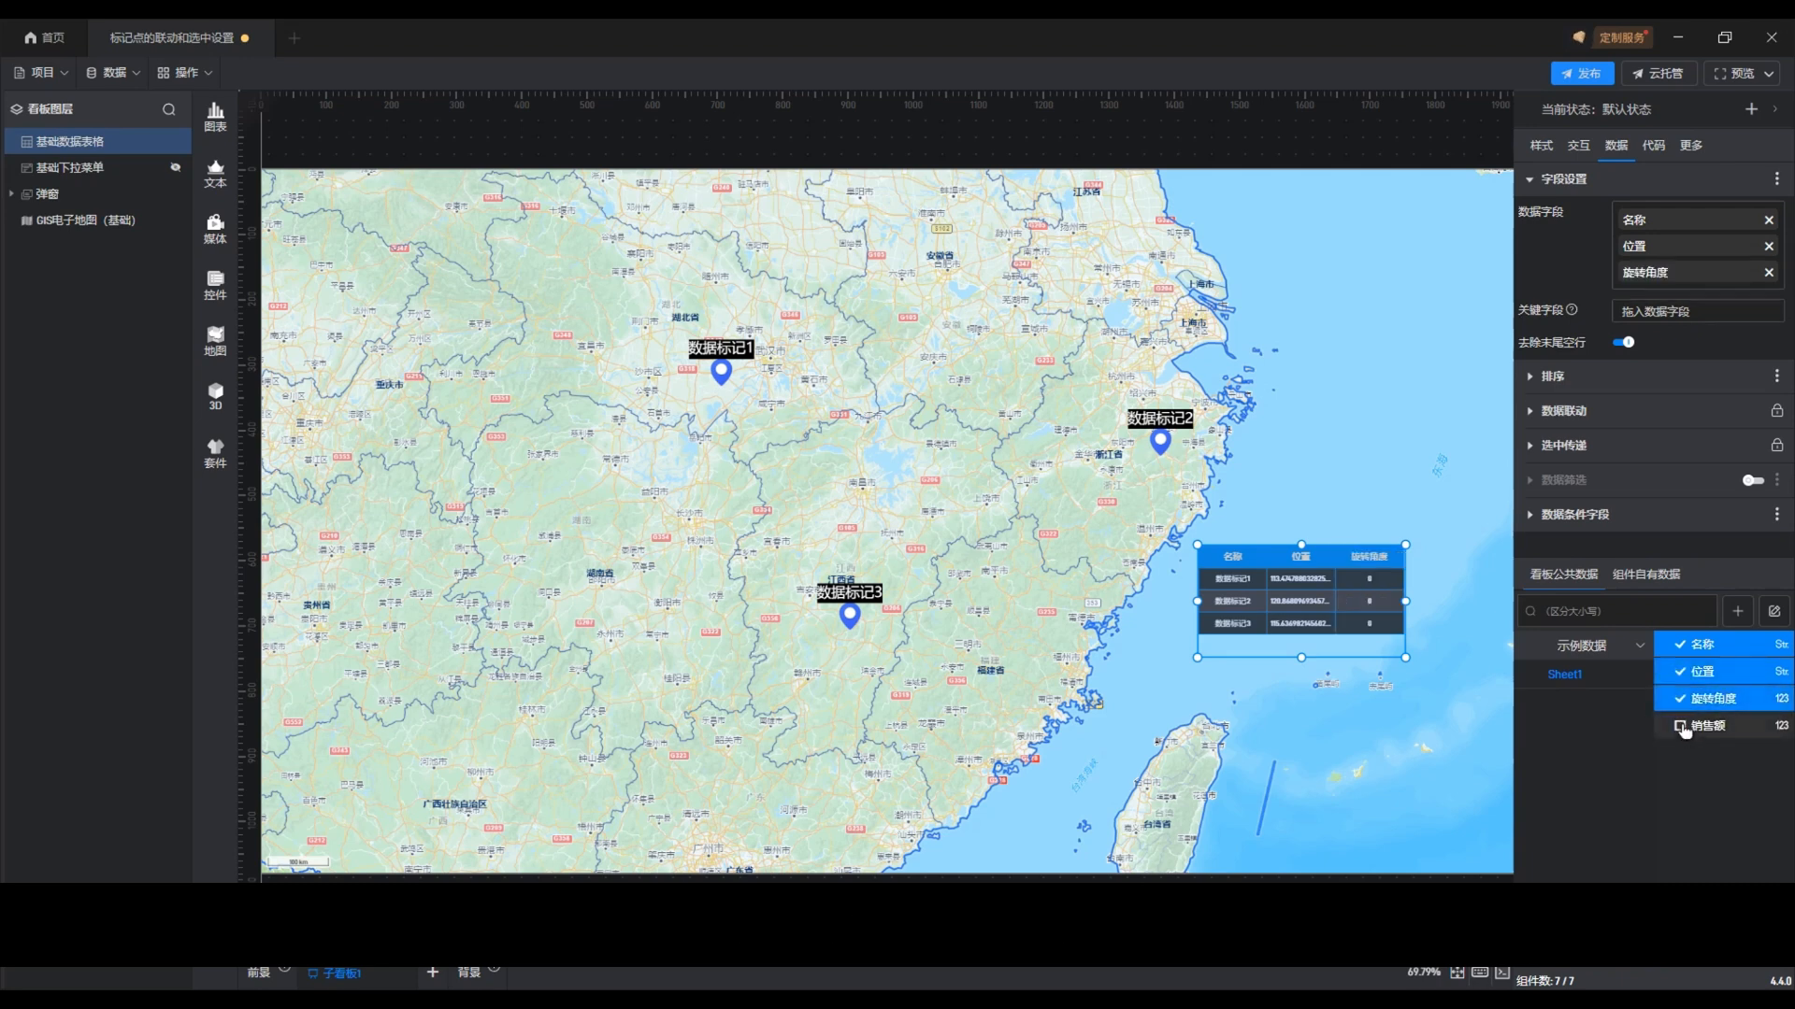
click(1681, 726)
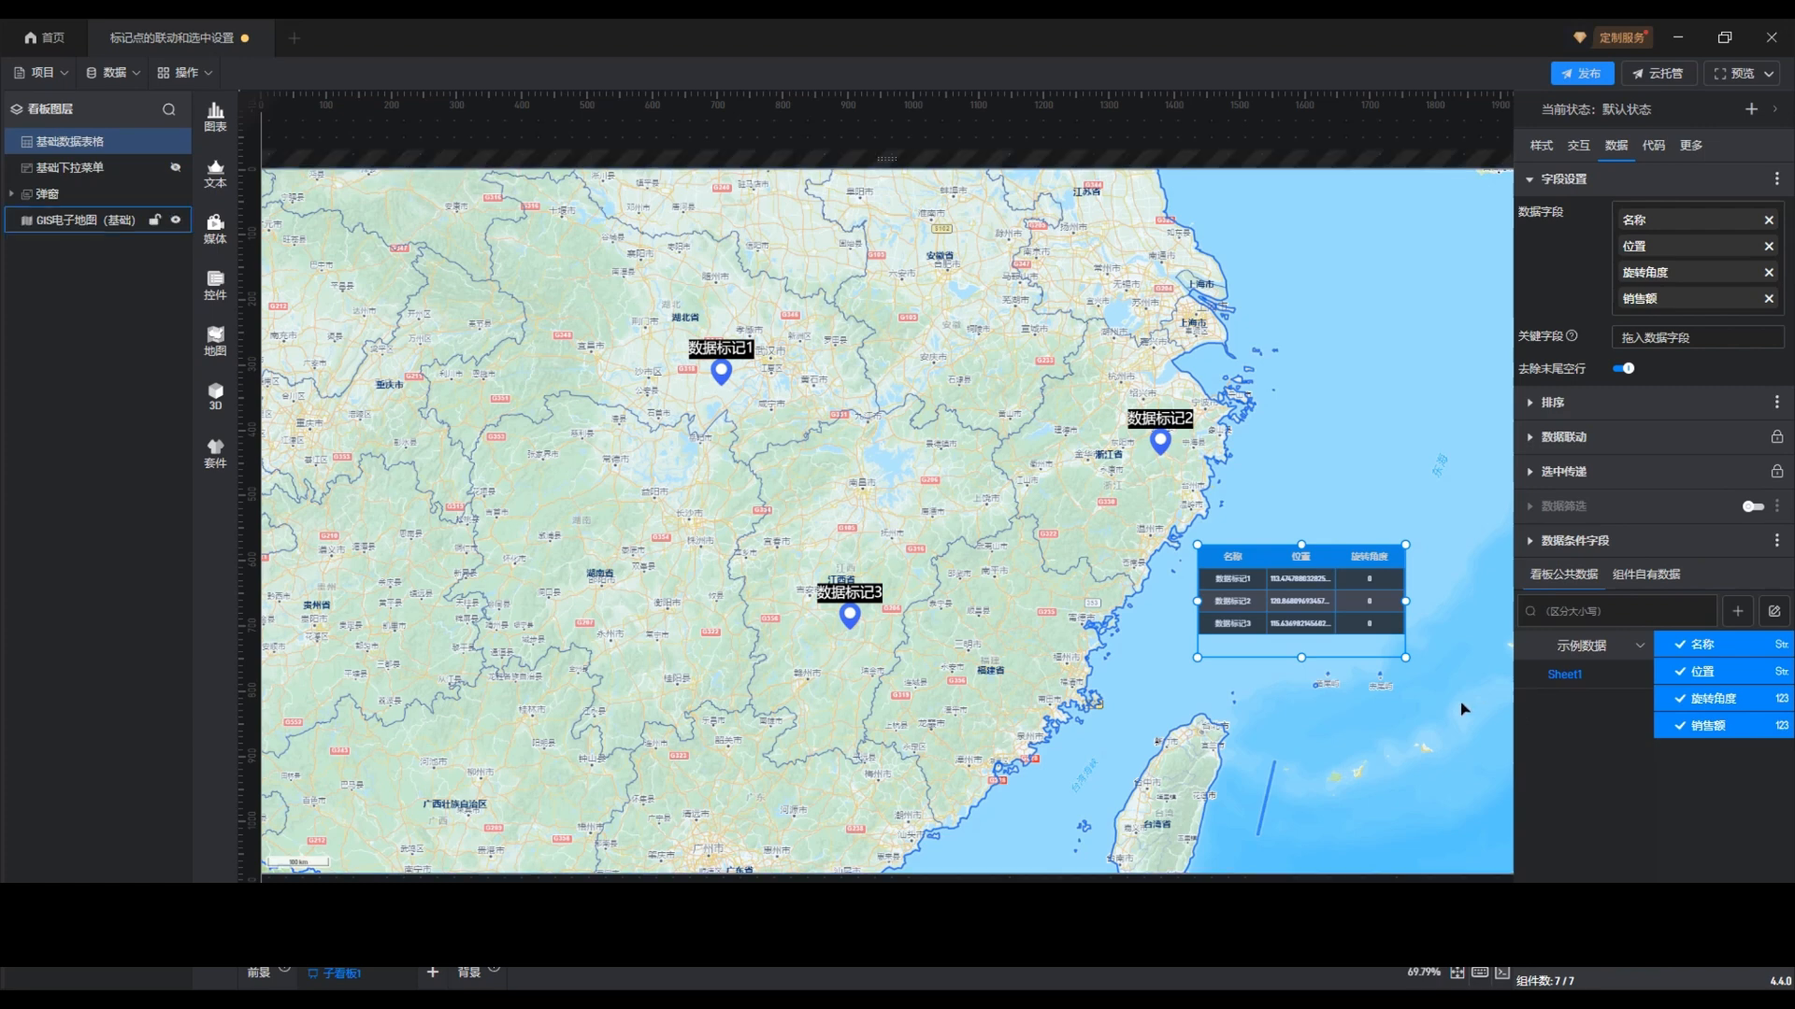
Widen and heighten the data table to fit all four columns, and set its 行数 to 3
drag(1408, 662, 1470, 660)
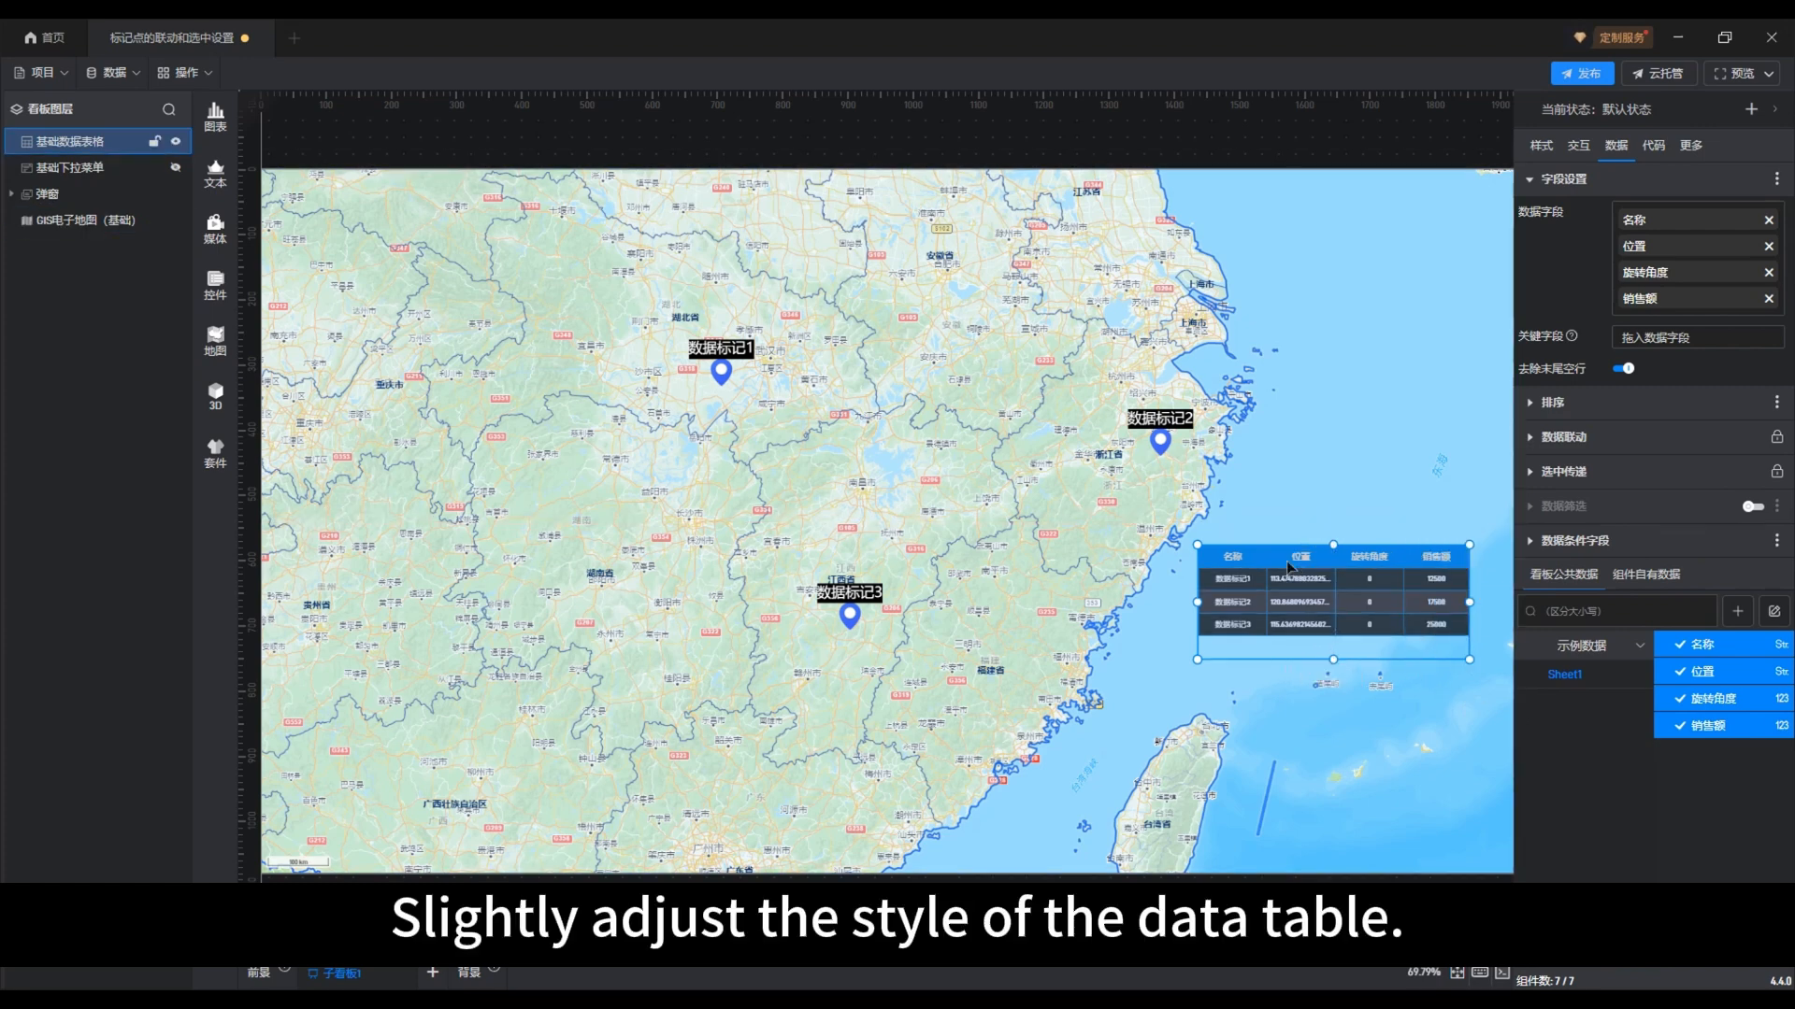
drag(1333, 659, 1337, 737)
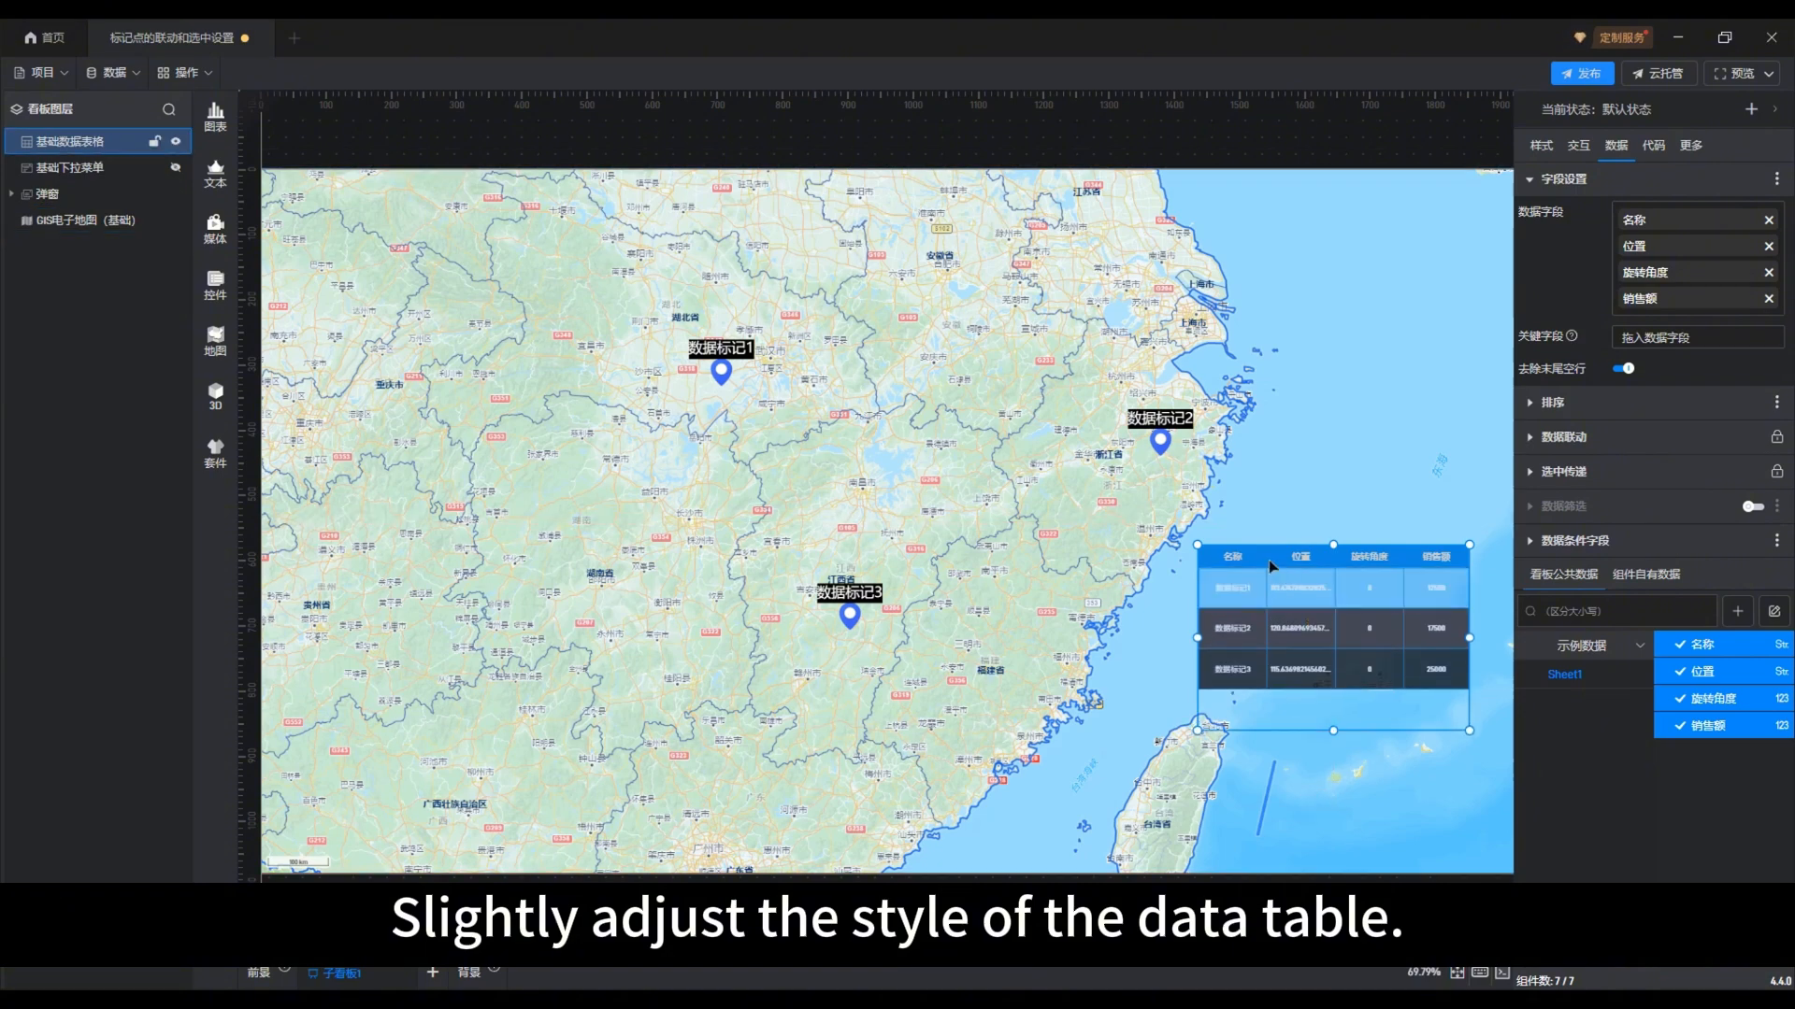
click(1541, 145)
click(1615, 309)
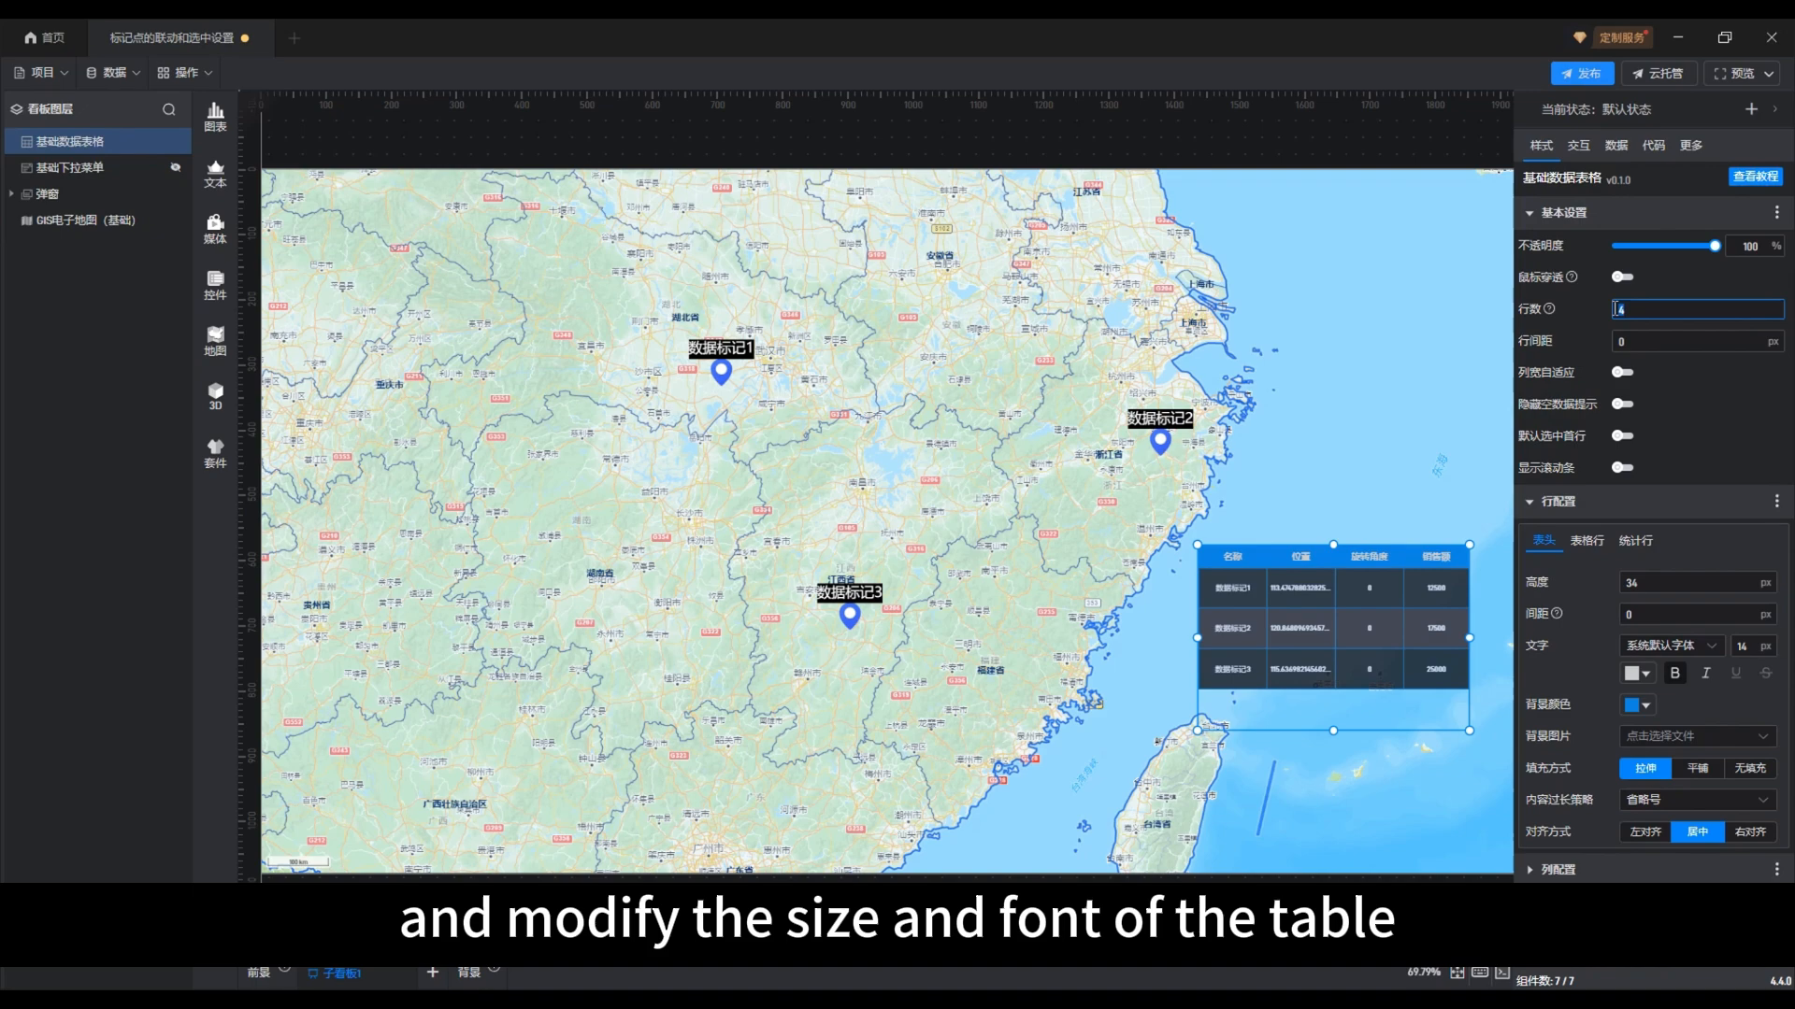
text(3)
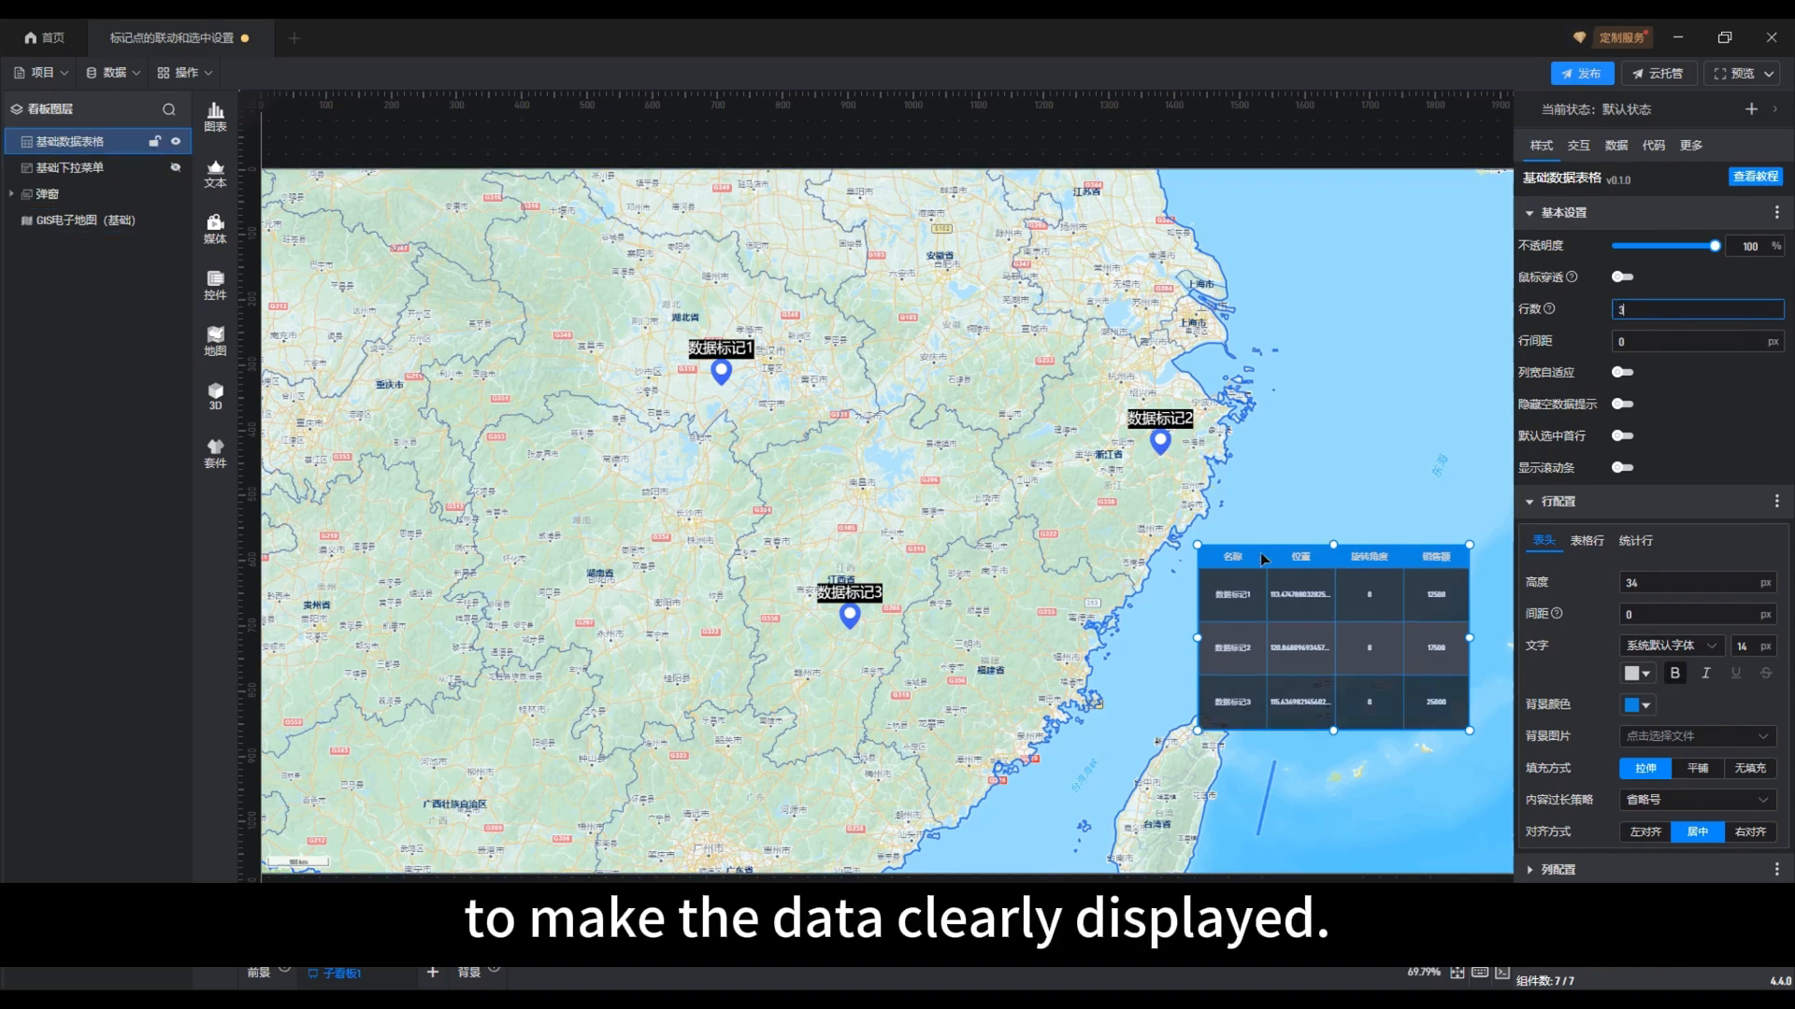
drag(1265, 552, 1255, 547)
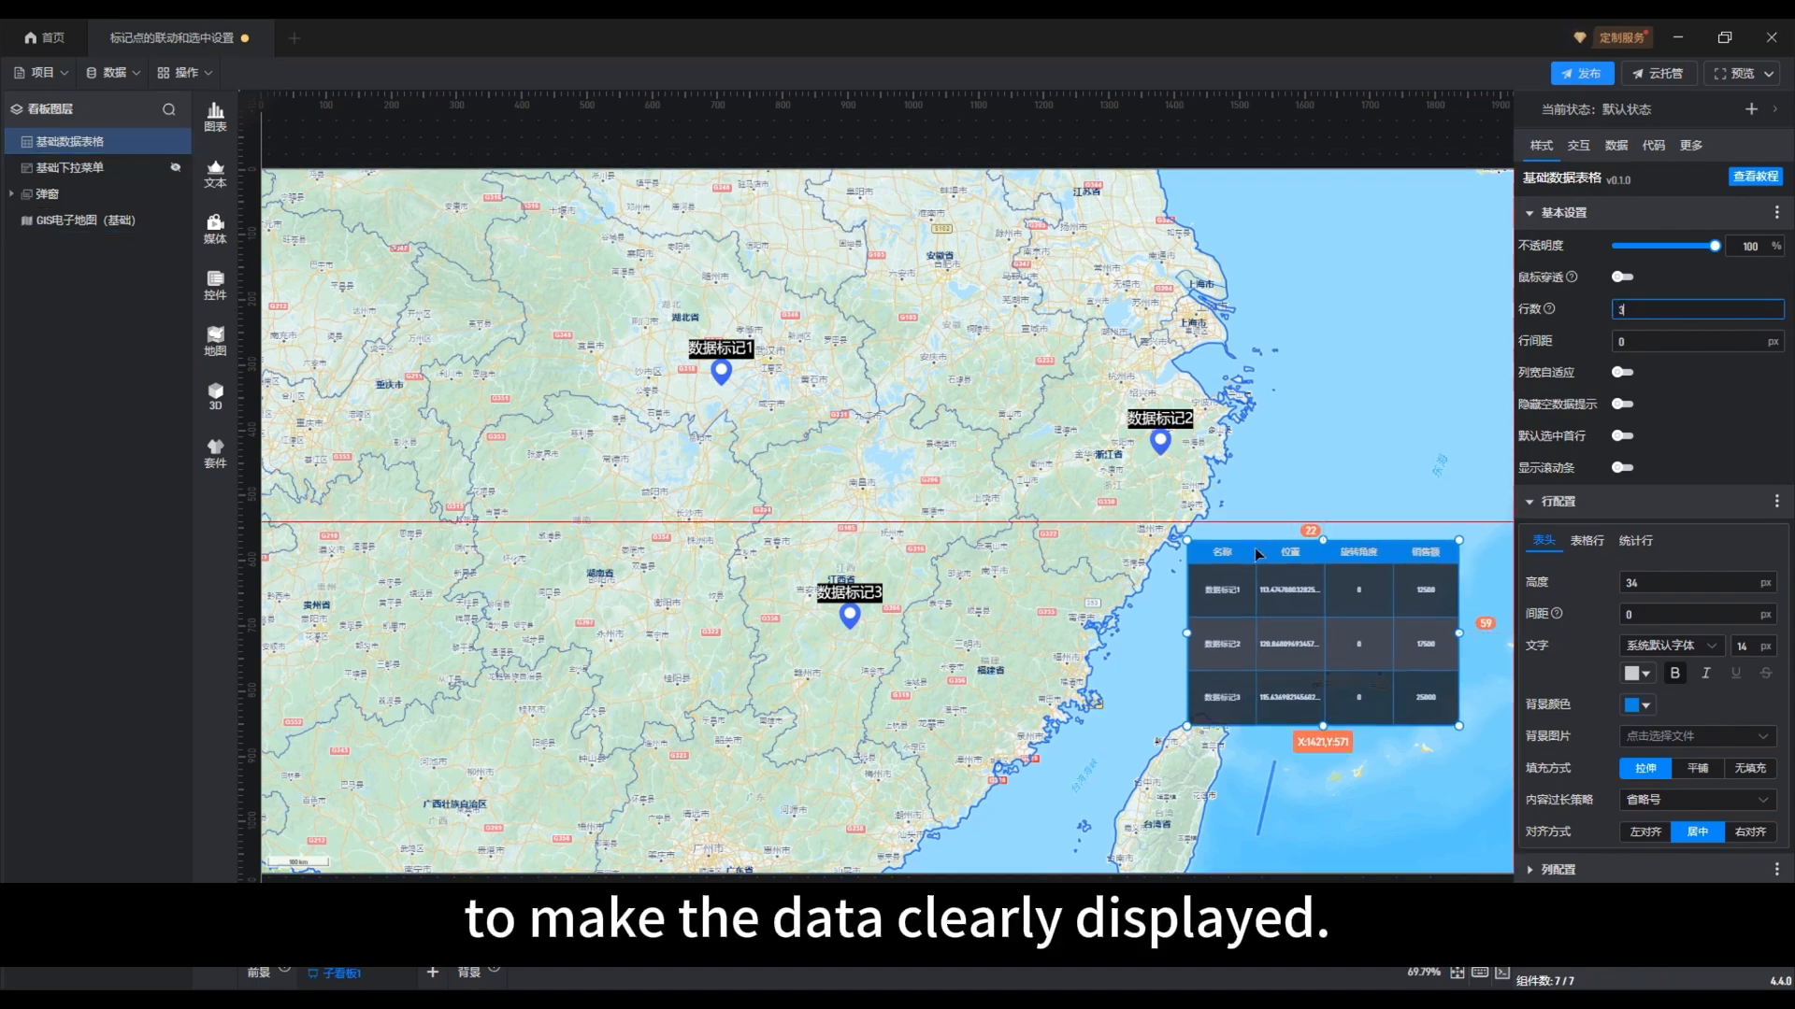
Set the font size of the data table's 表格行 to 20 px for both 默认 and 配置2
click(1600, 544)
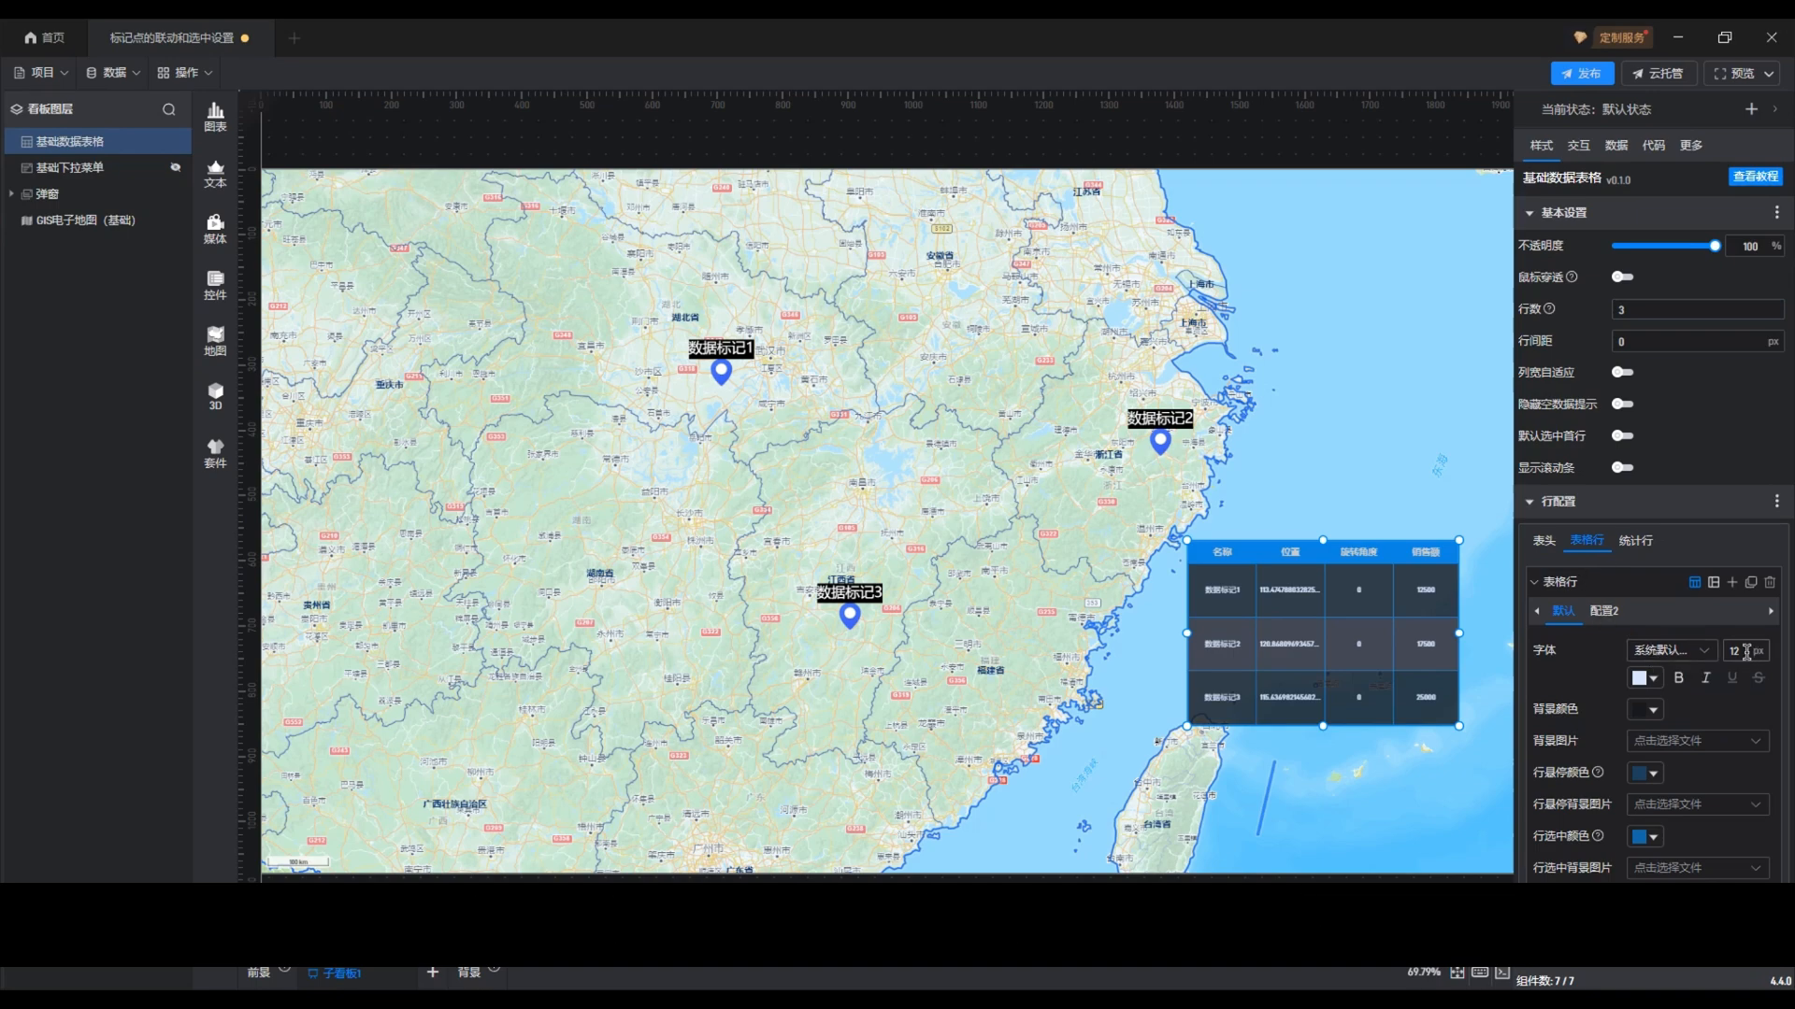
double_click(1746, 651)
text(20)
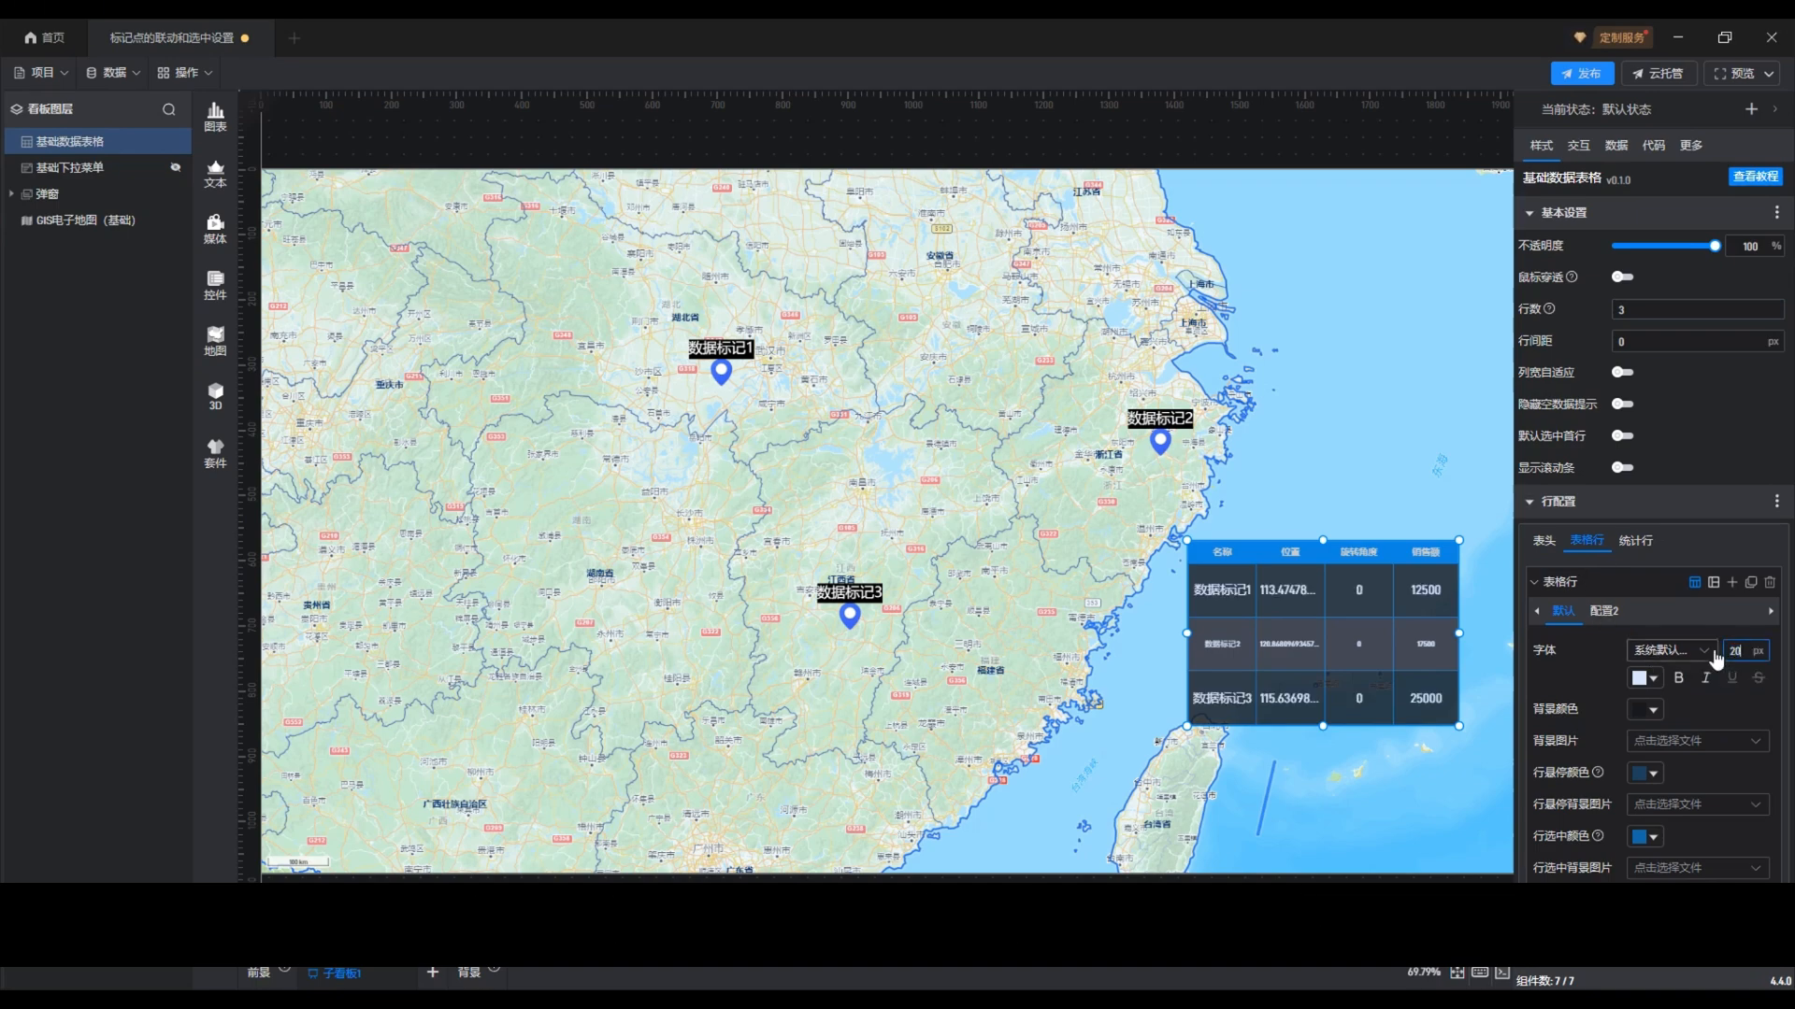
click(1604, 612)
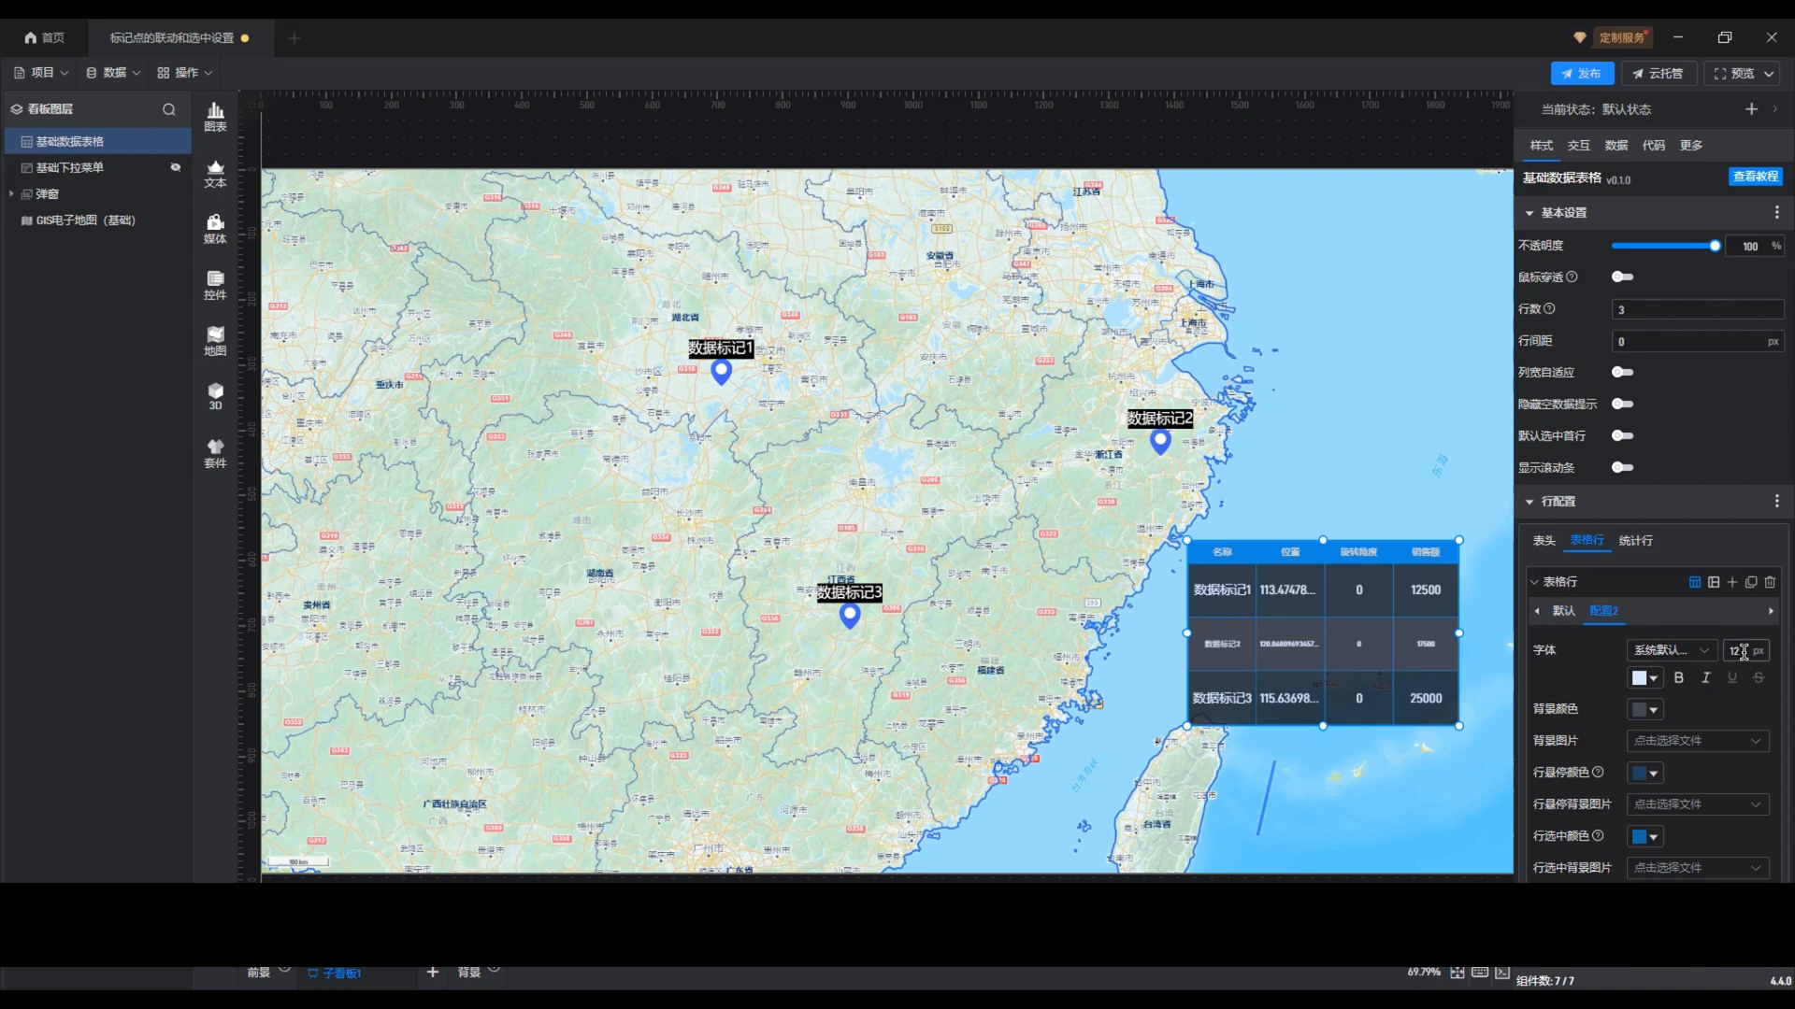
text(20)
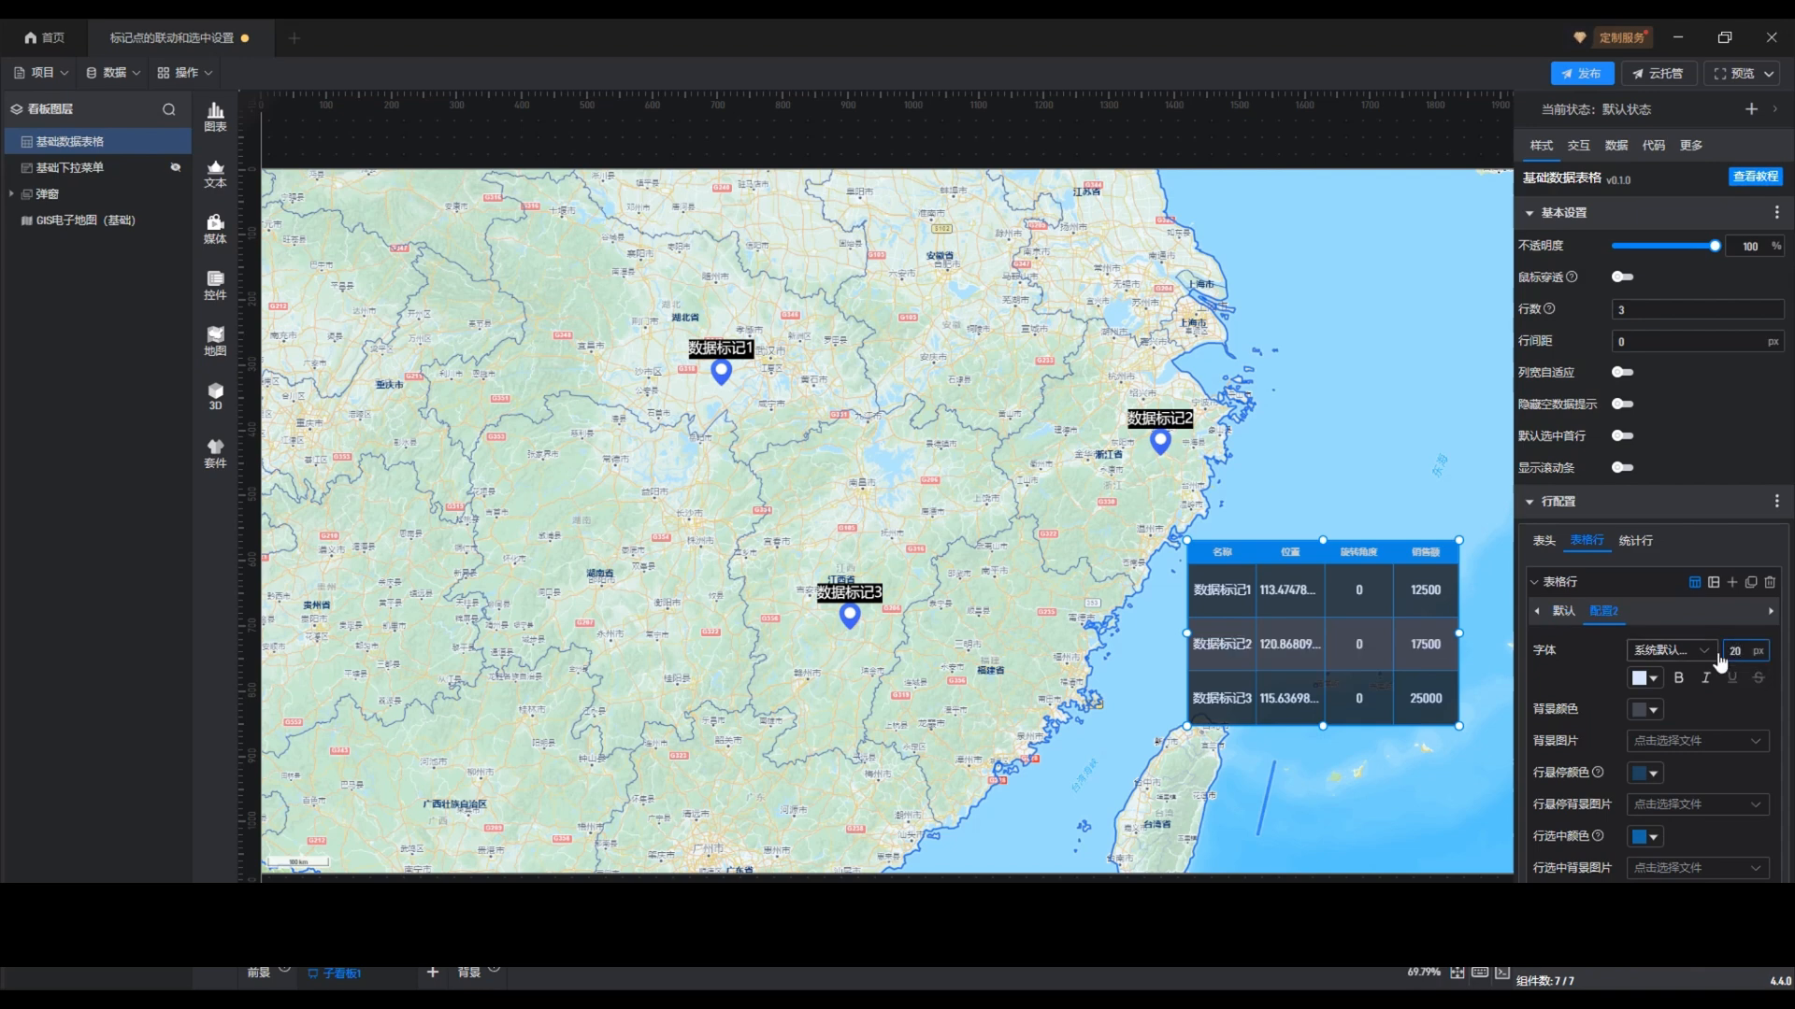
Set the data table's 表头 text size to 20 px and collapse the 行配置 settings
click(1544, 542)
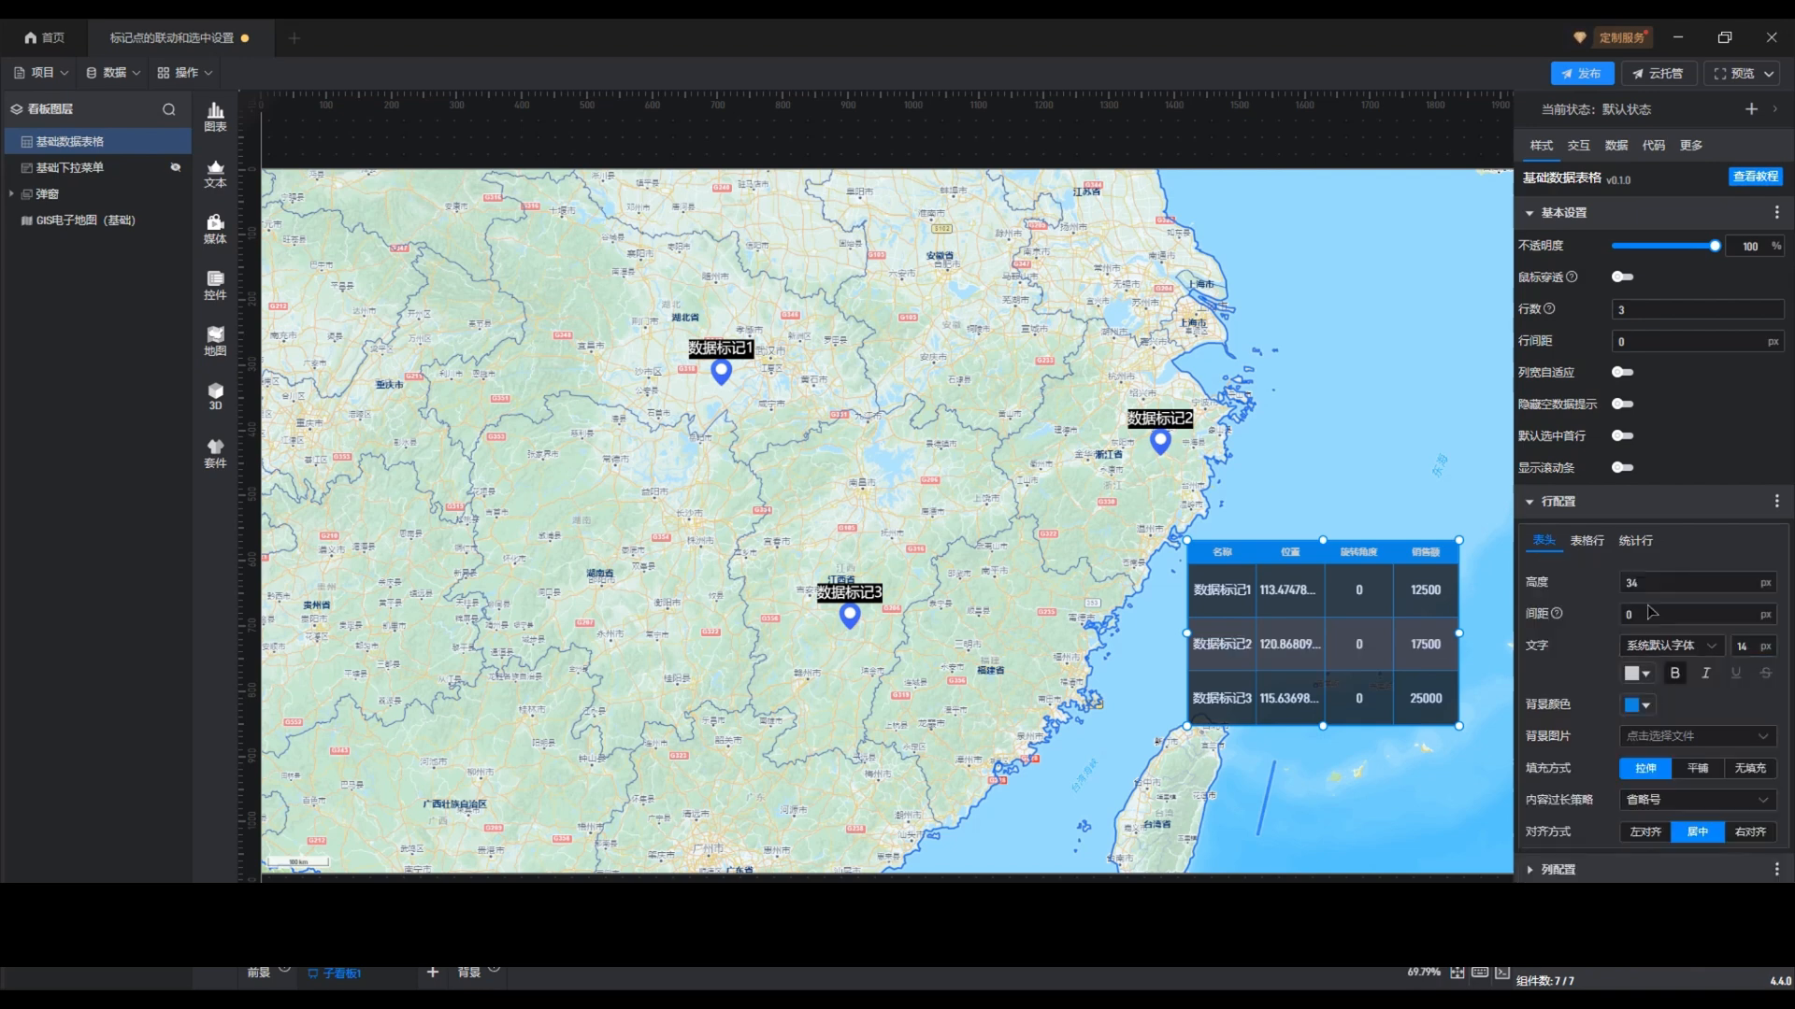
double_click(1753, 646)
text(20)
click(1578, 504)
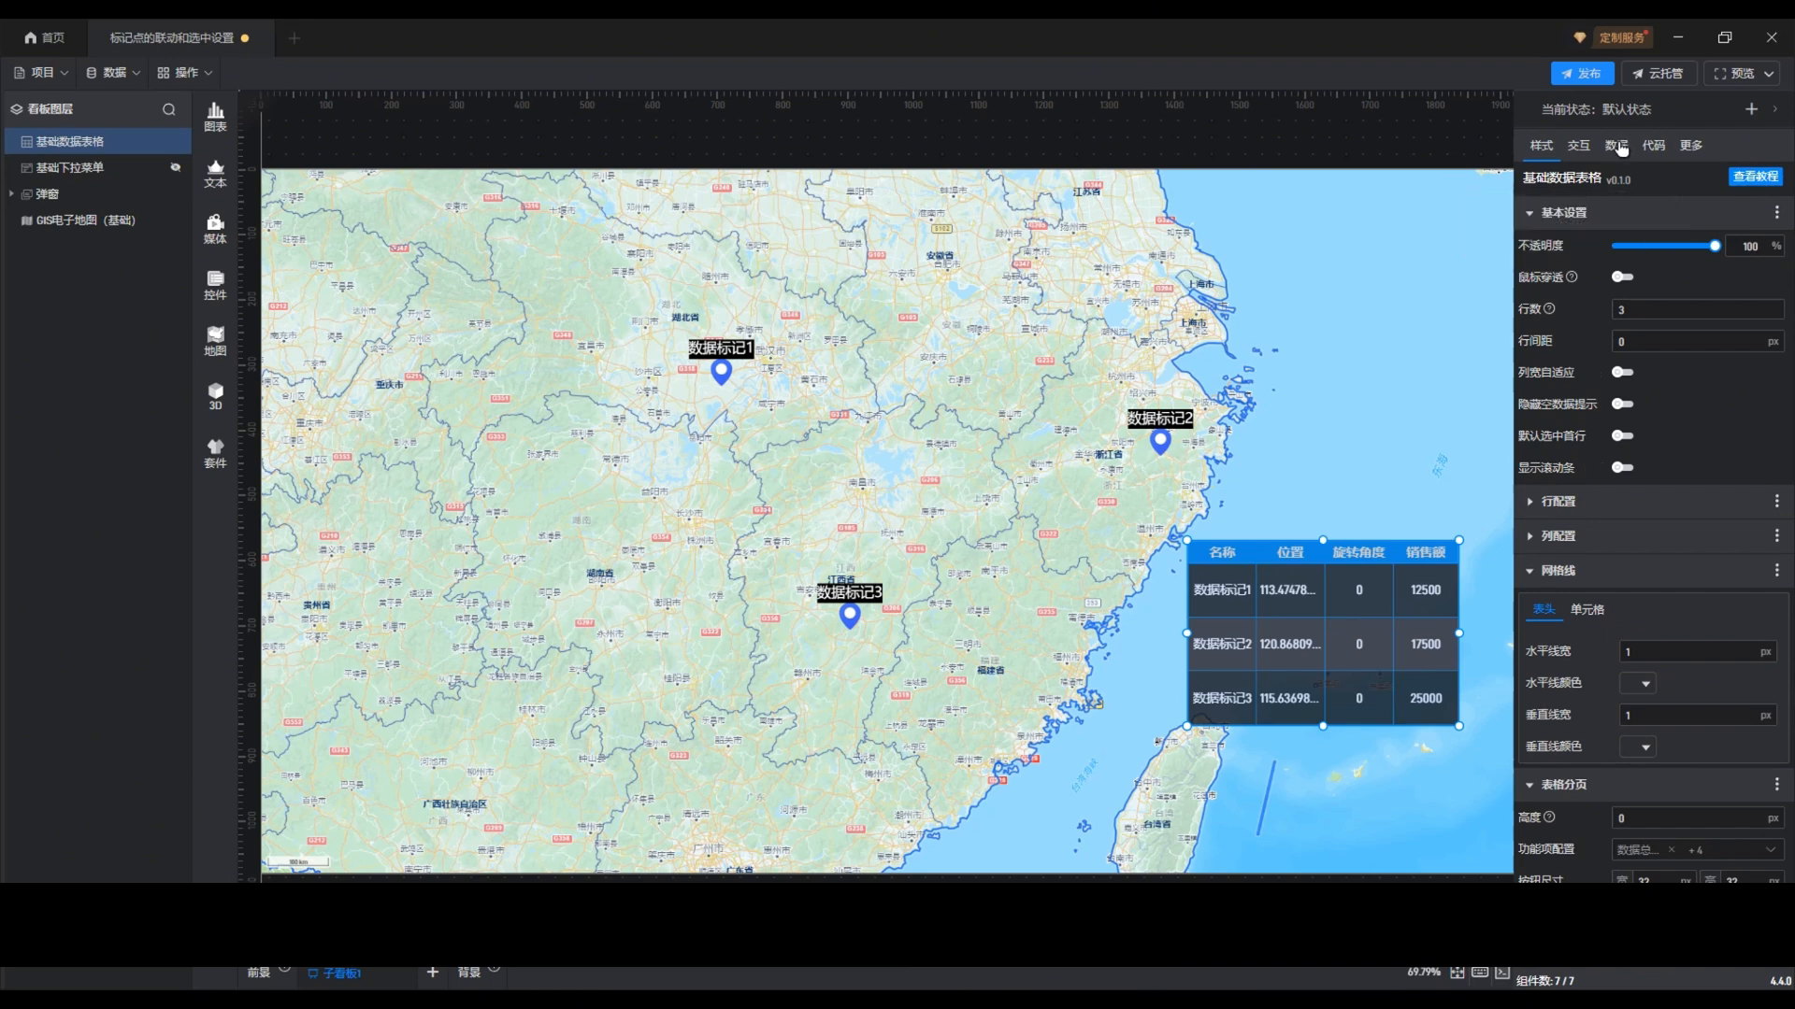
Enable 传递给其他组件 and 高级设置 in the data table's 选中传递 settings
click(1620, 147)
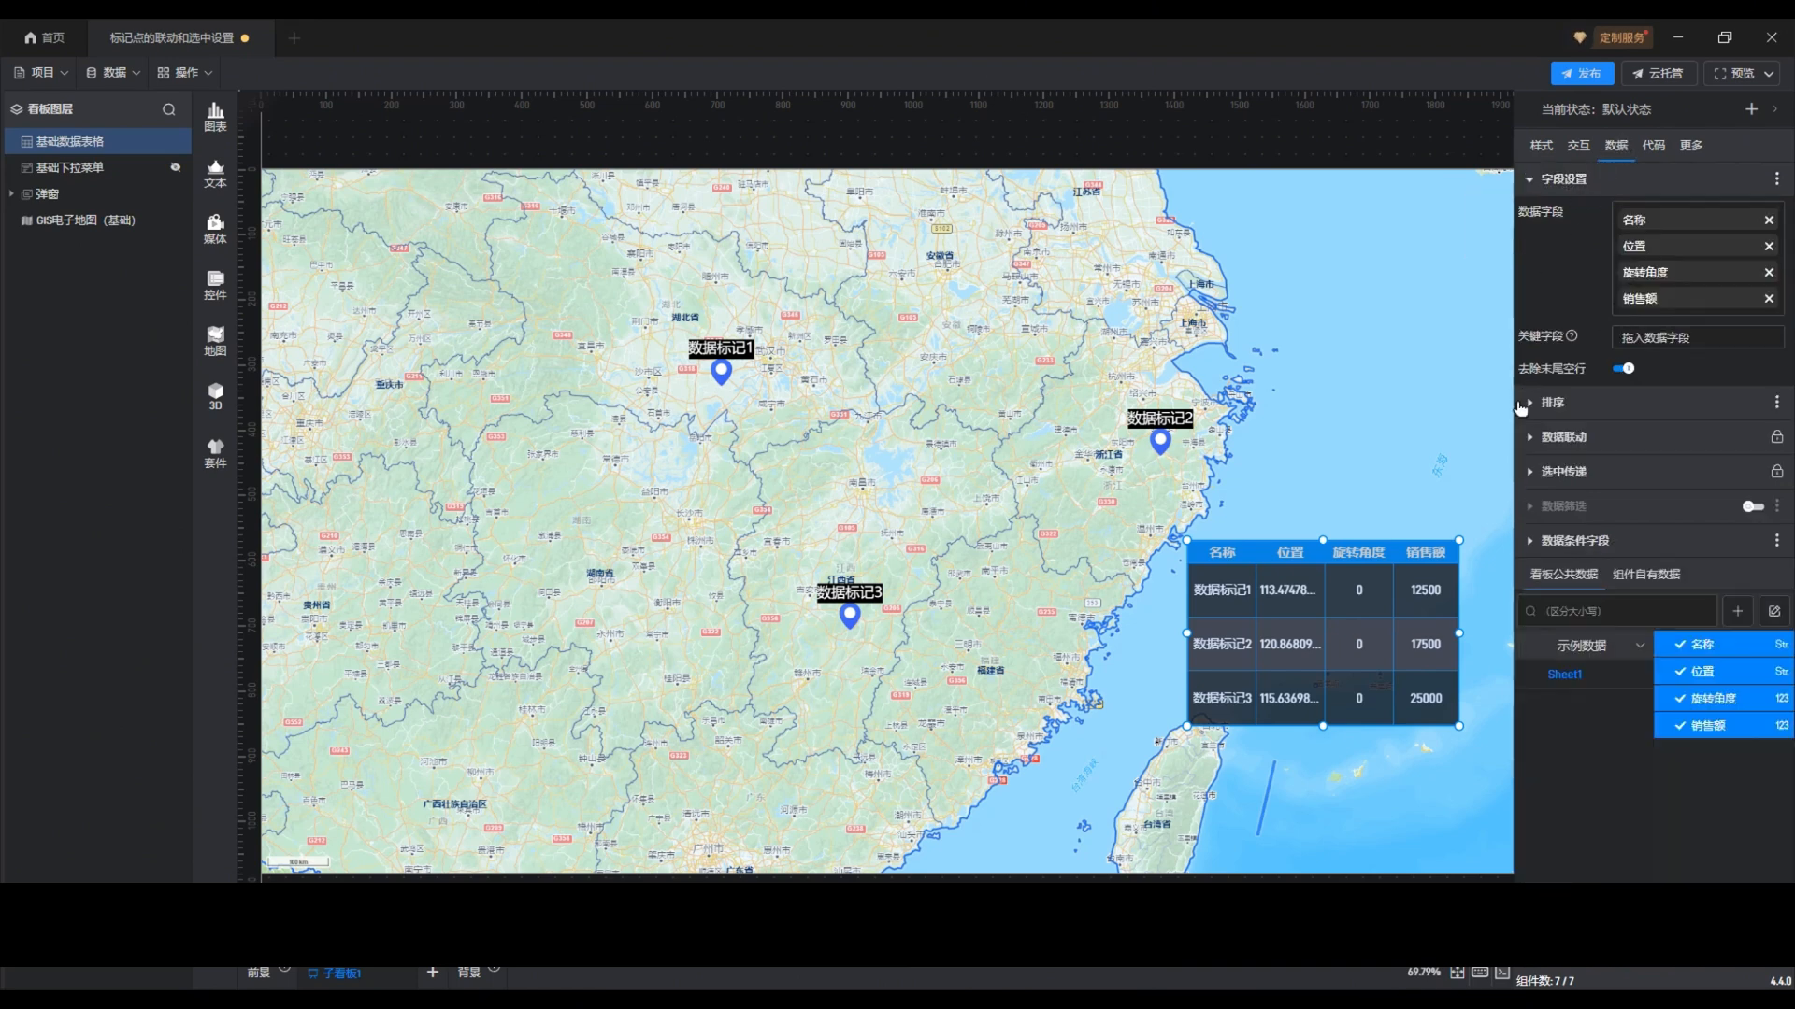
click(1576, 474)
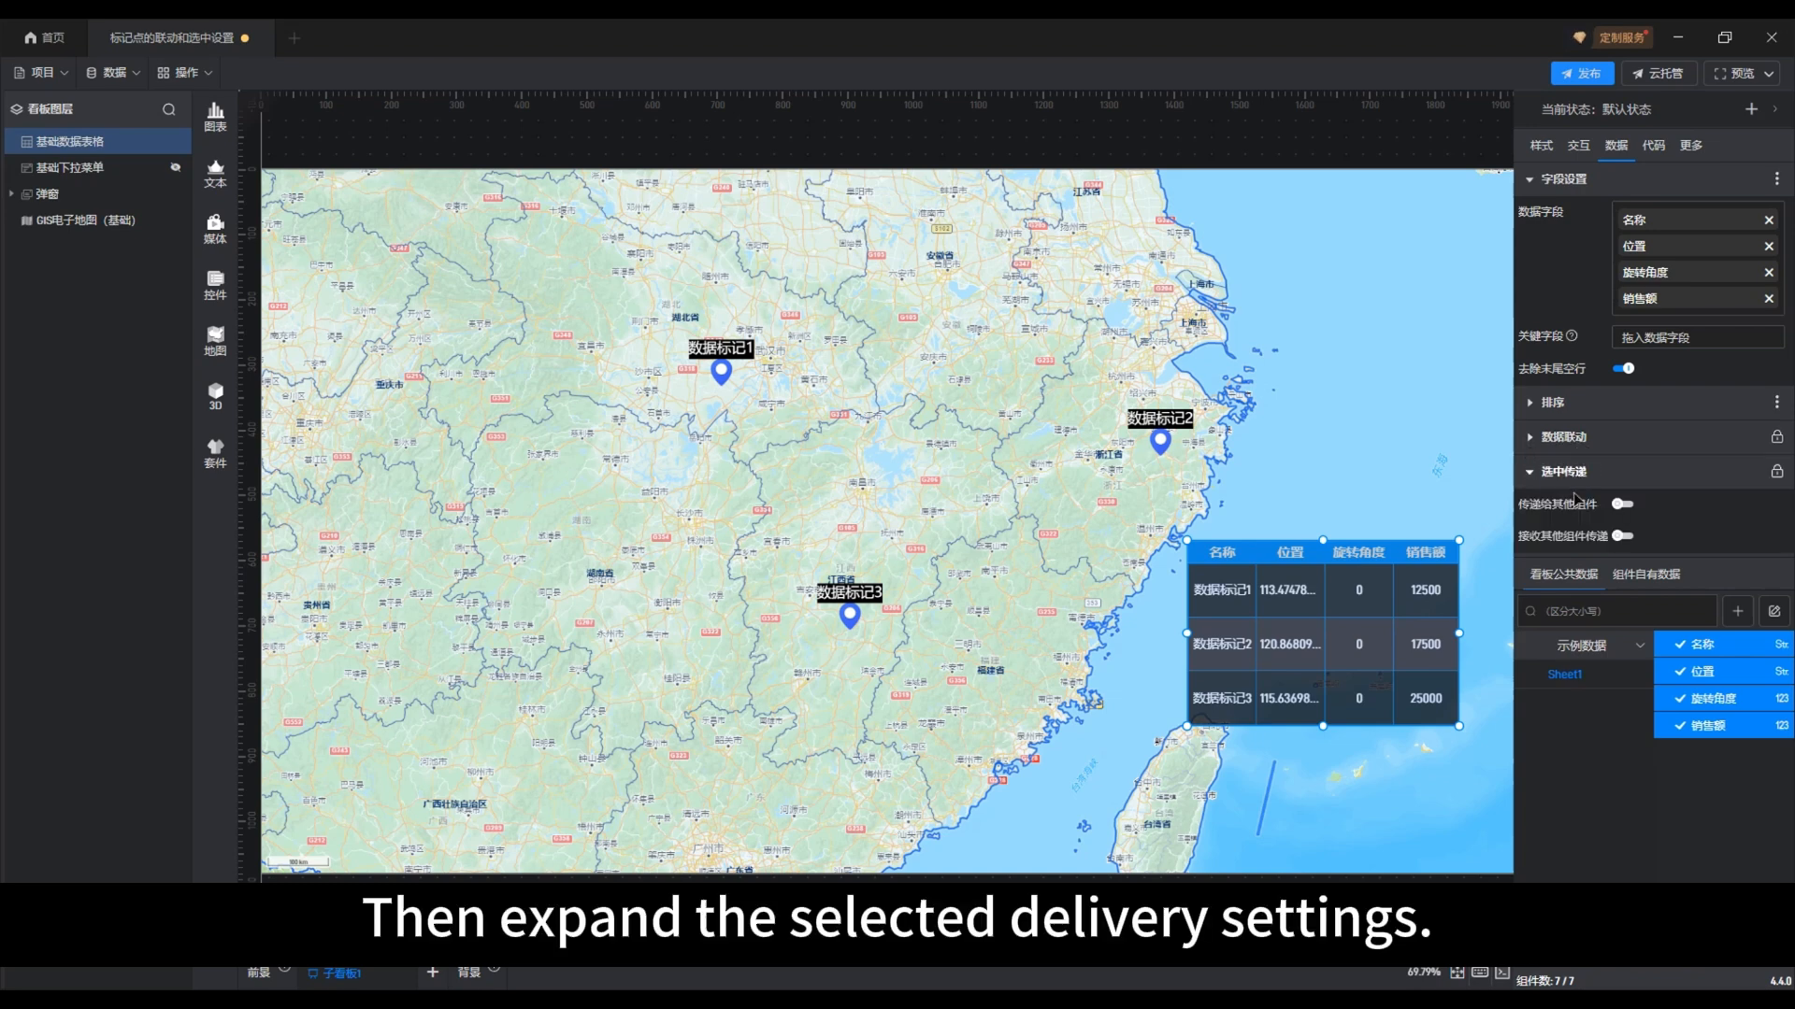
scroll(1556, 491, down, 1)
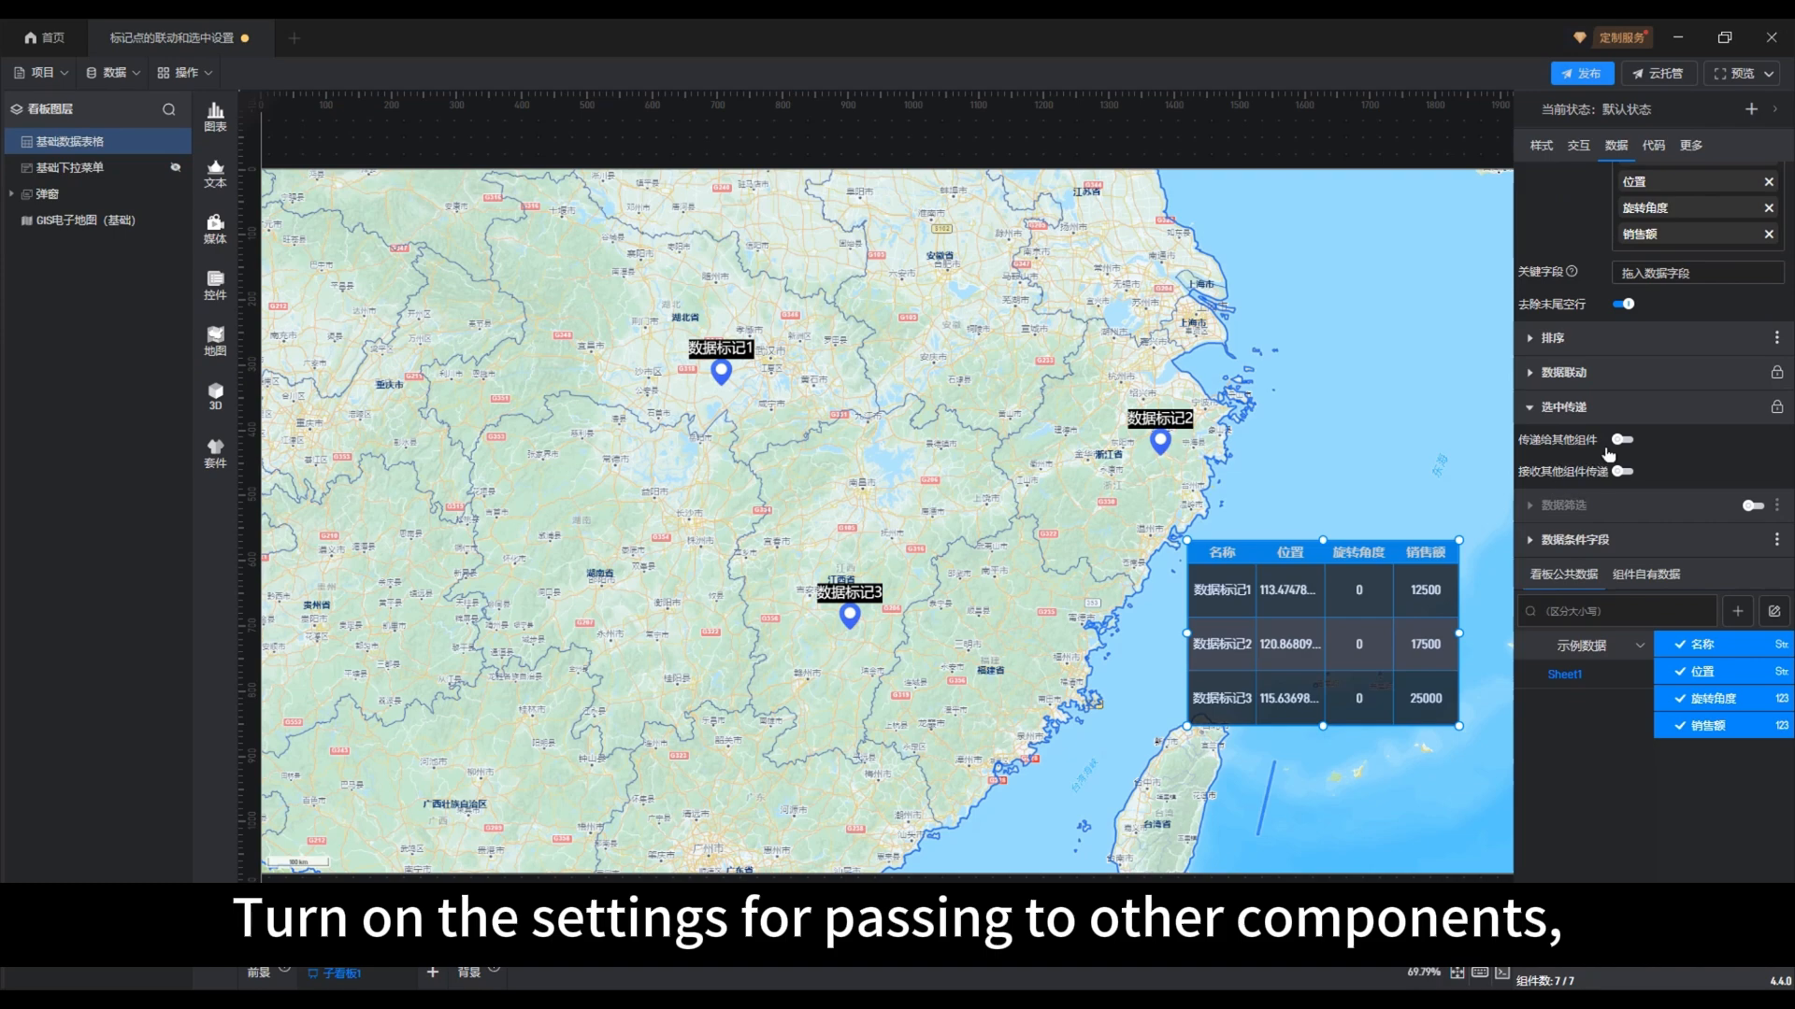
click(1627, 445)
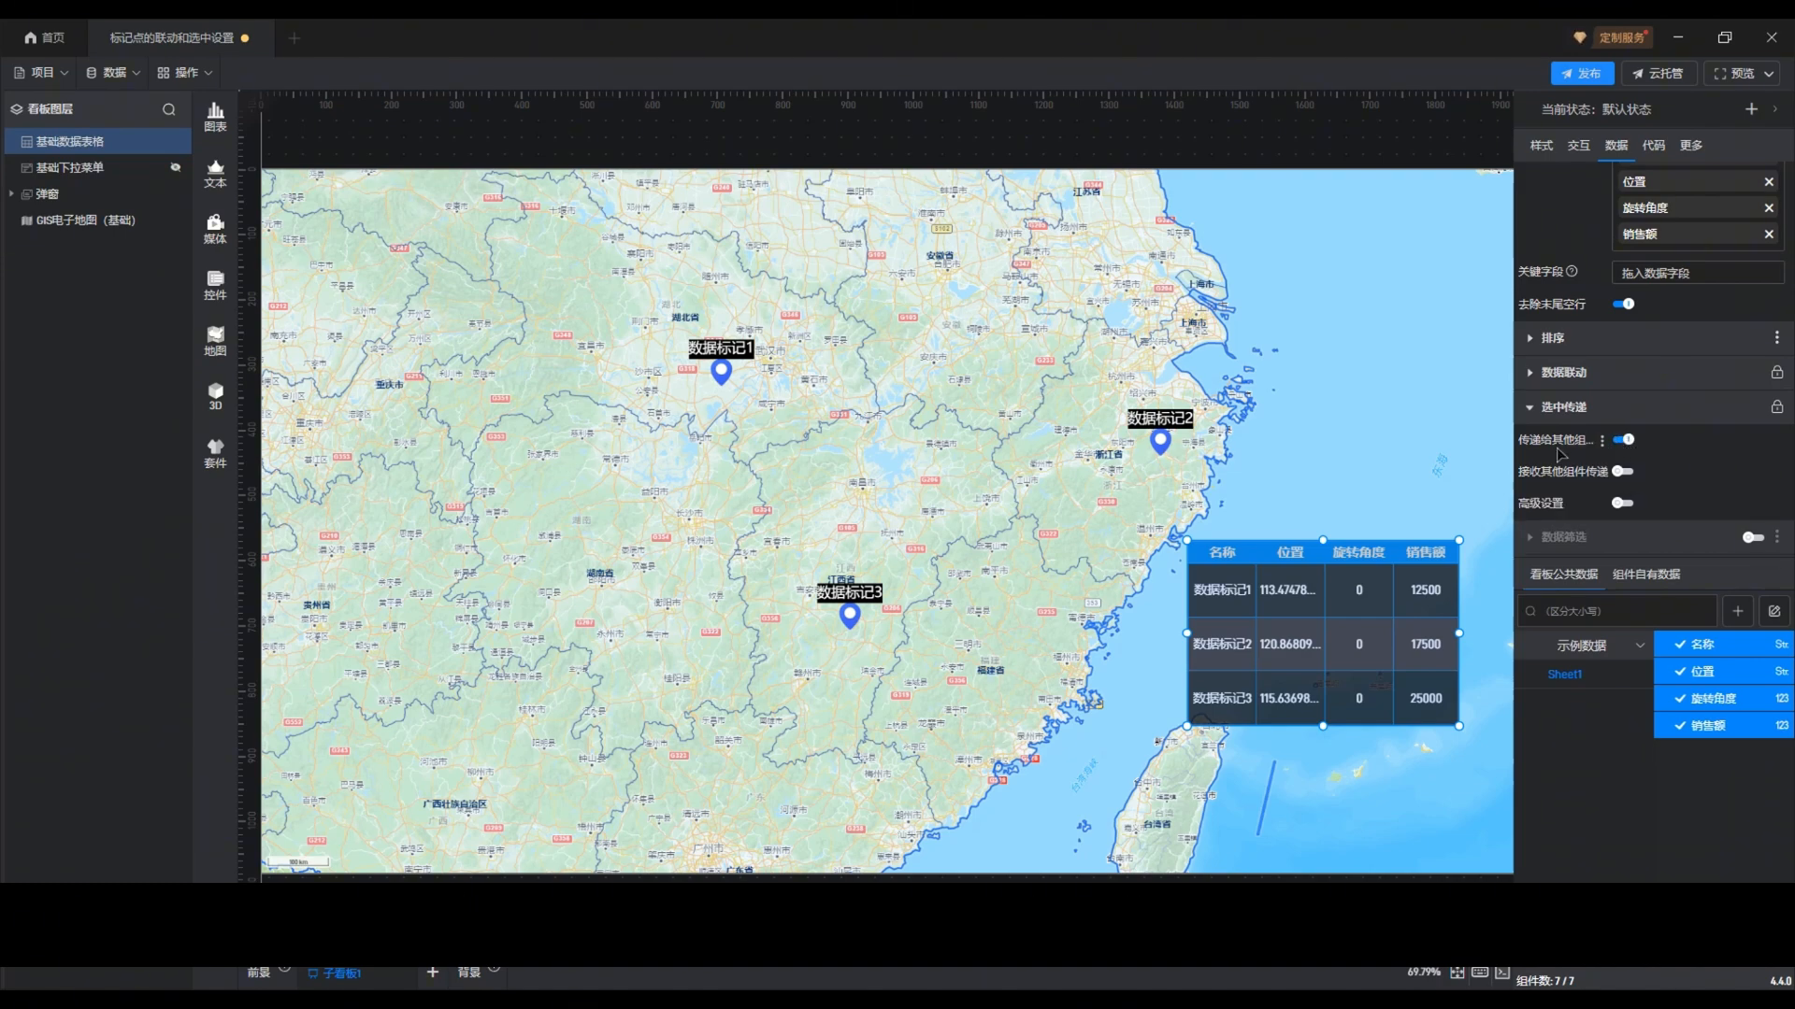
scroll(1559, 404, down, 1)
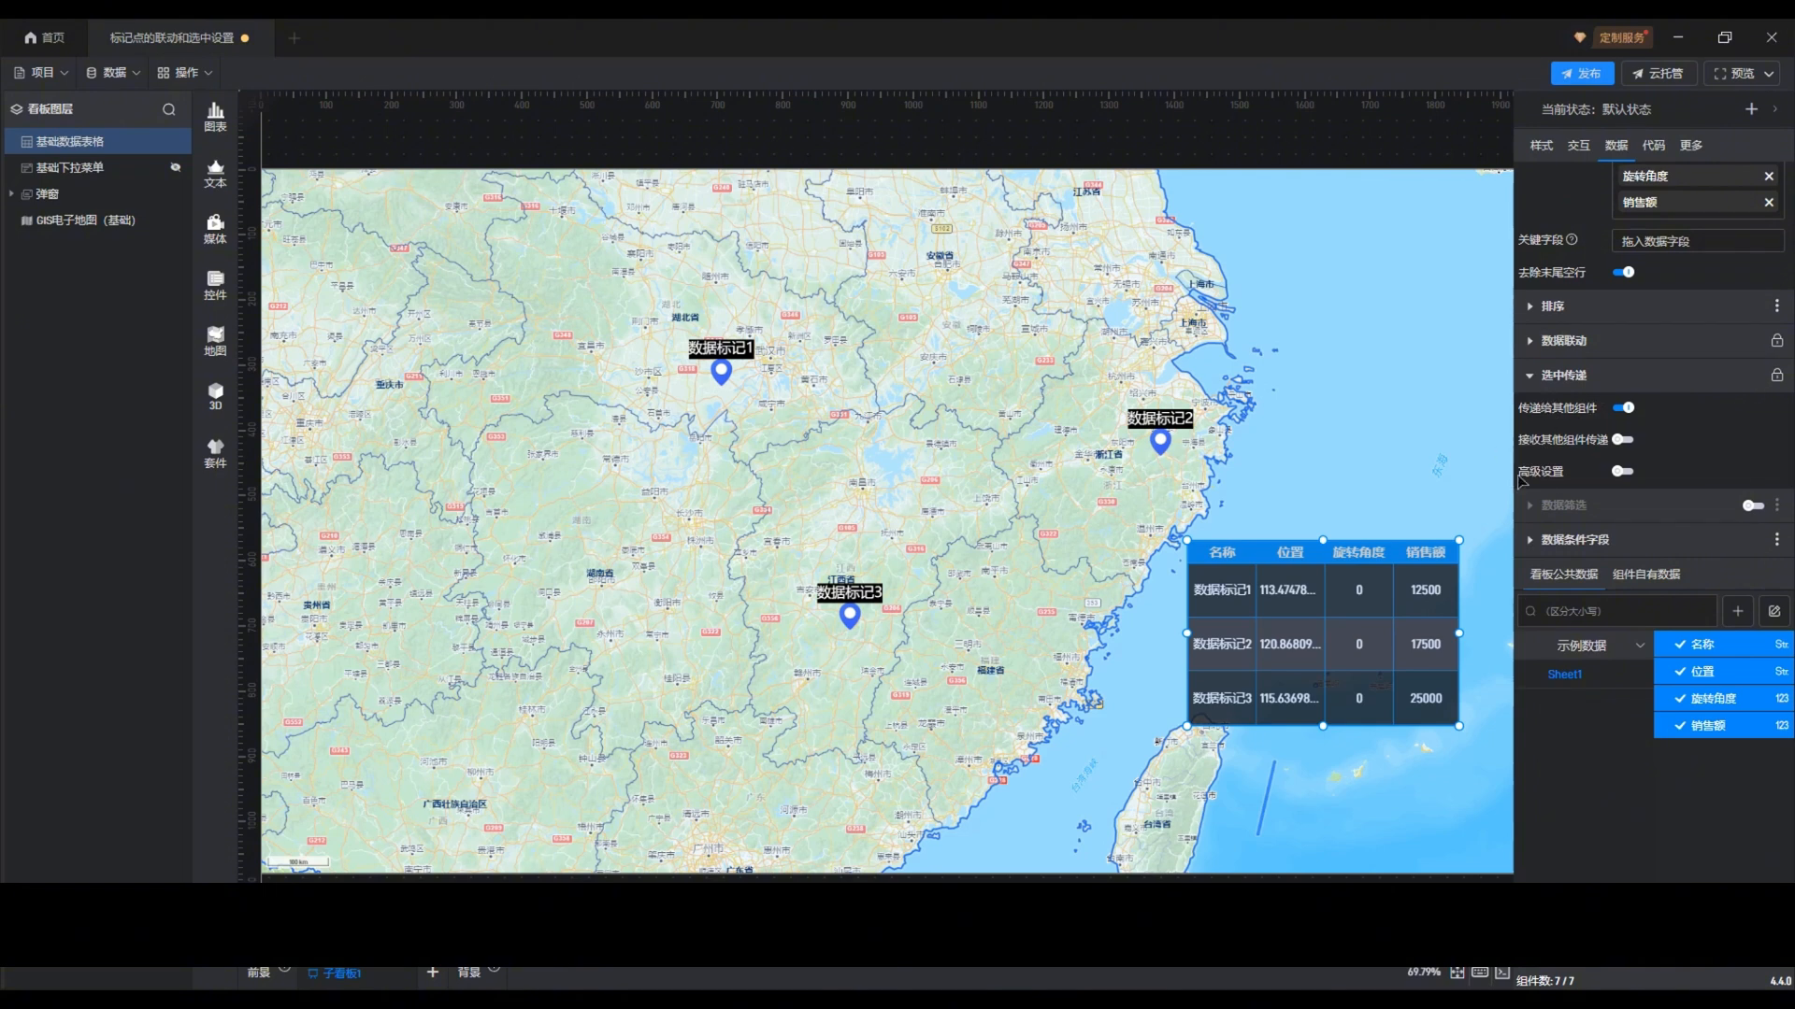
click(1624, 472)
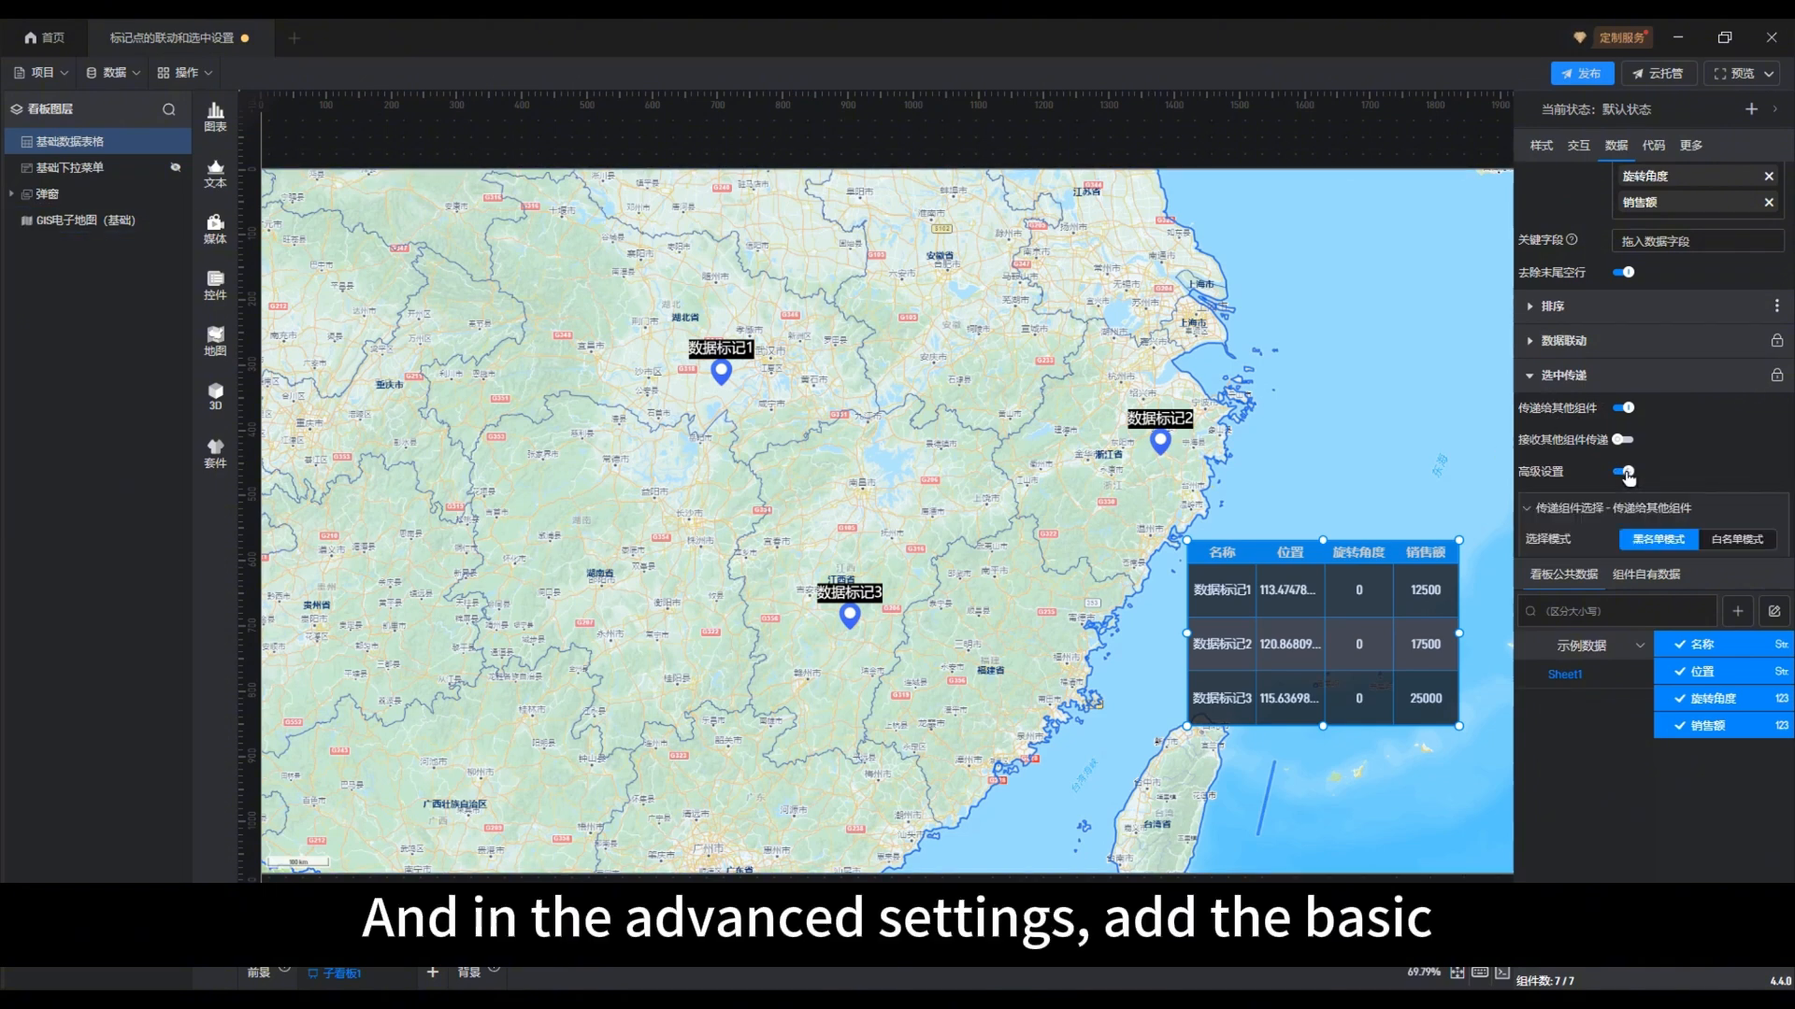
Set the data table's 传递给其他组件 selection to 白名单模式 and add the map's 基础标记组 under 标绘层 to its 组件名单
scroll(1627, 475, down, 3)
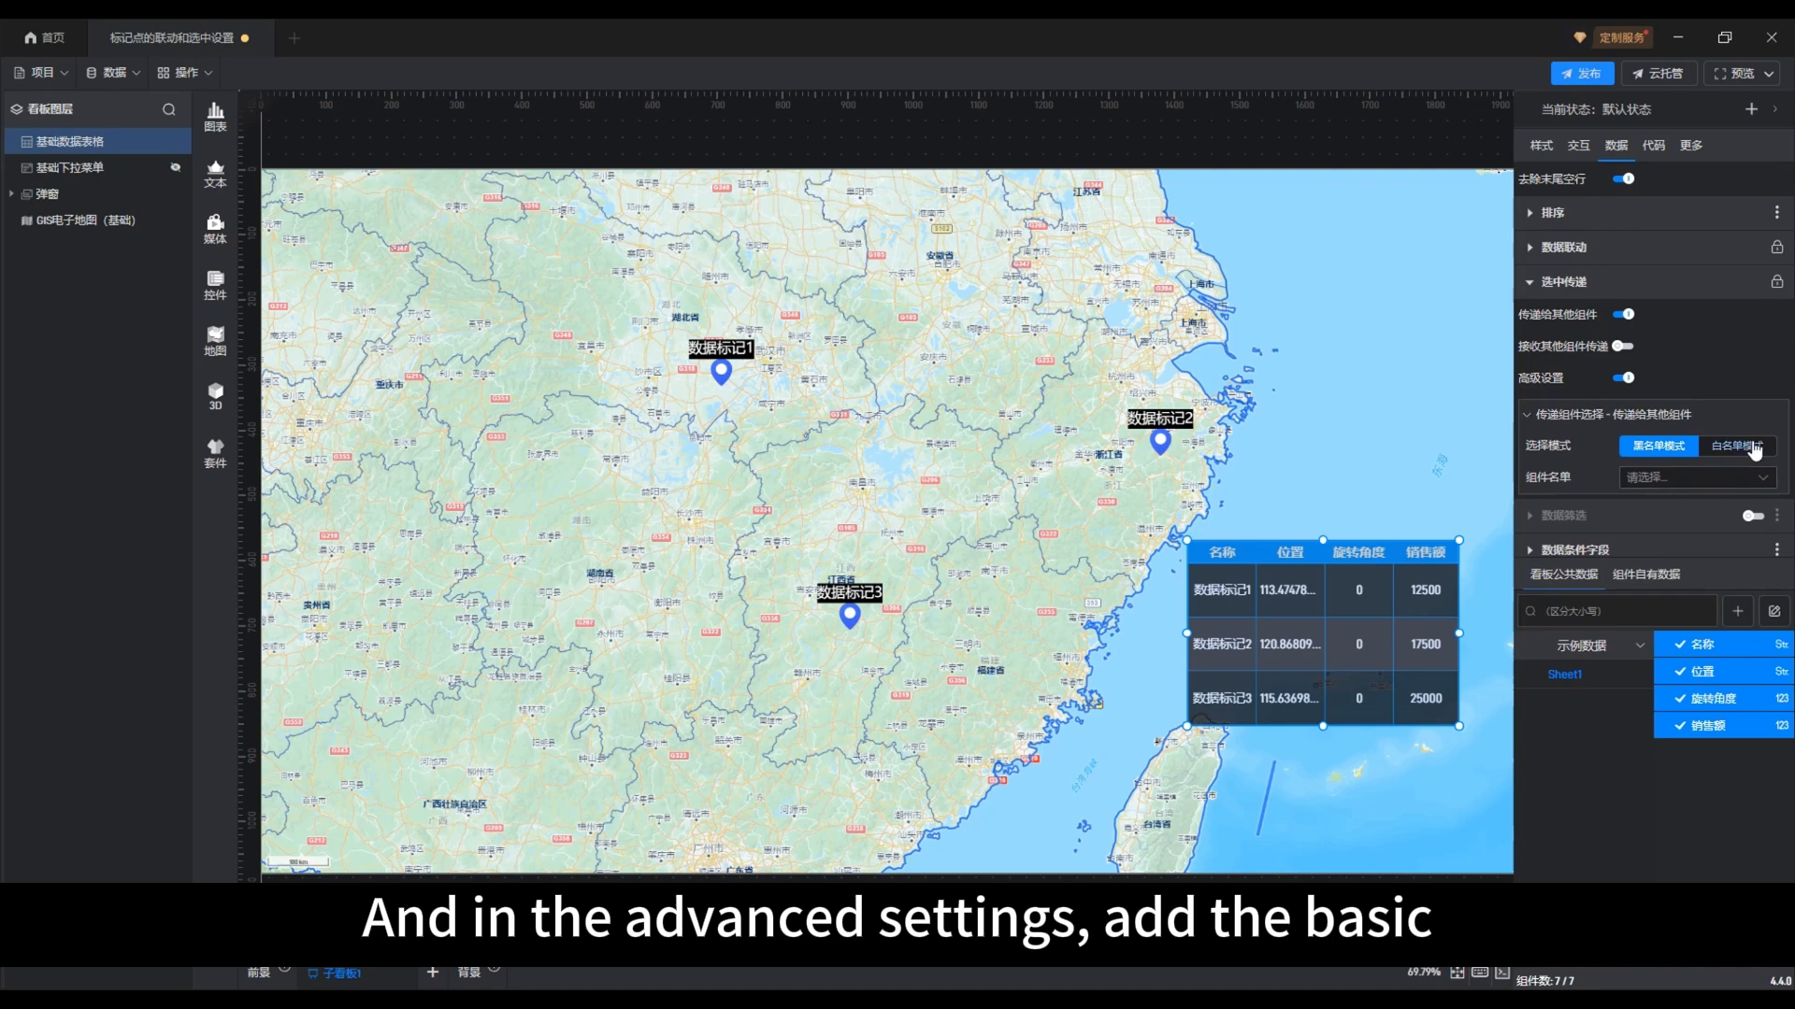
click(1755, 451)
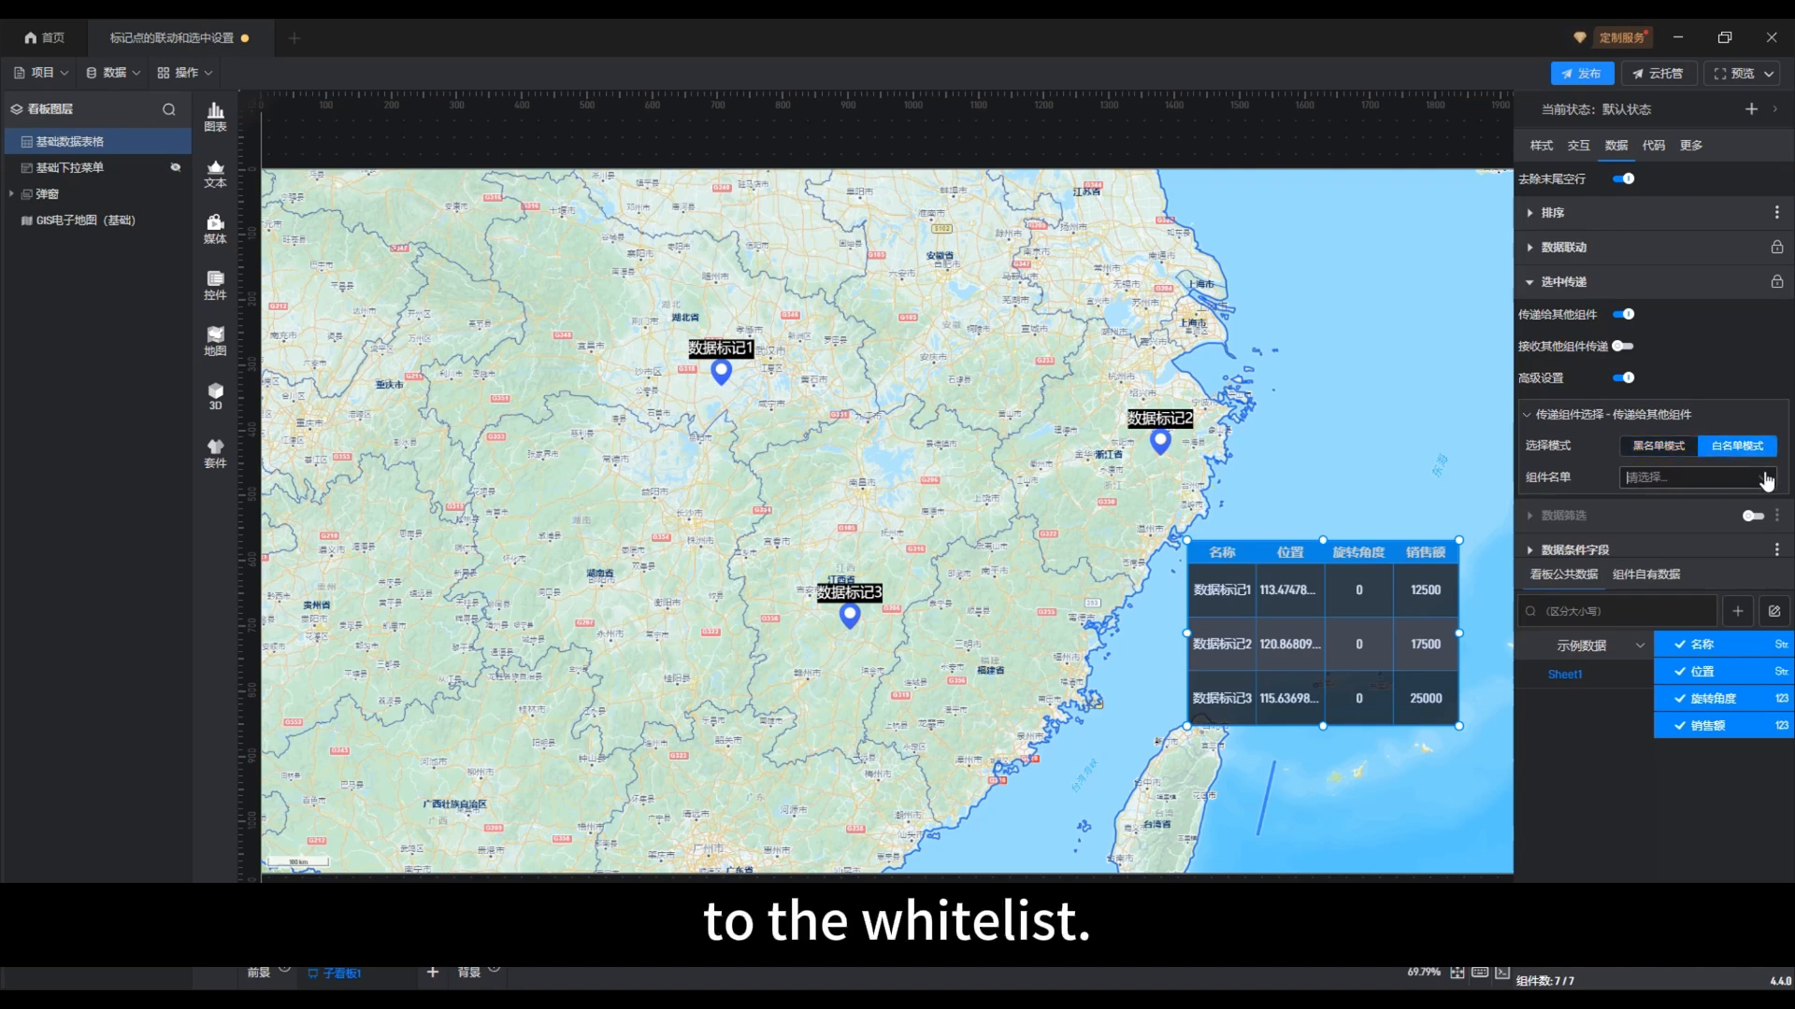
click(1763, 477)
click(1488, 540)
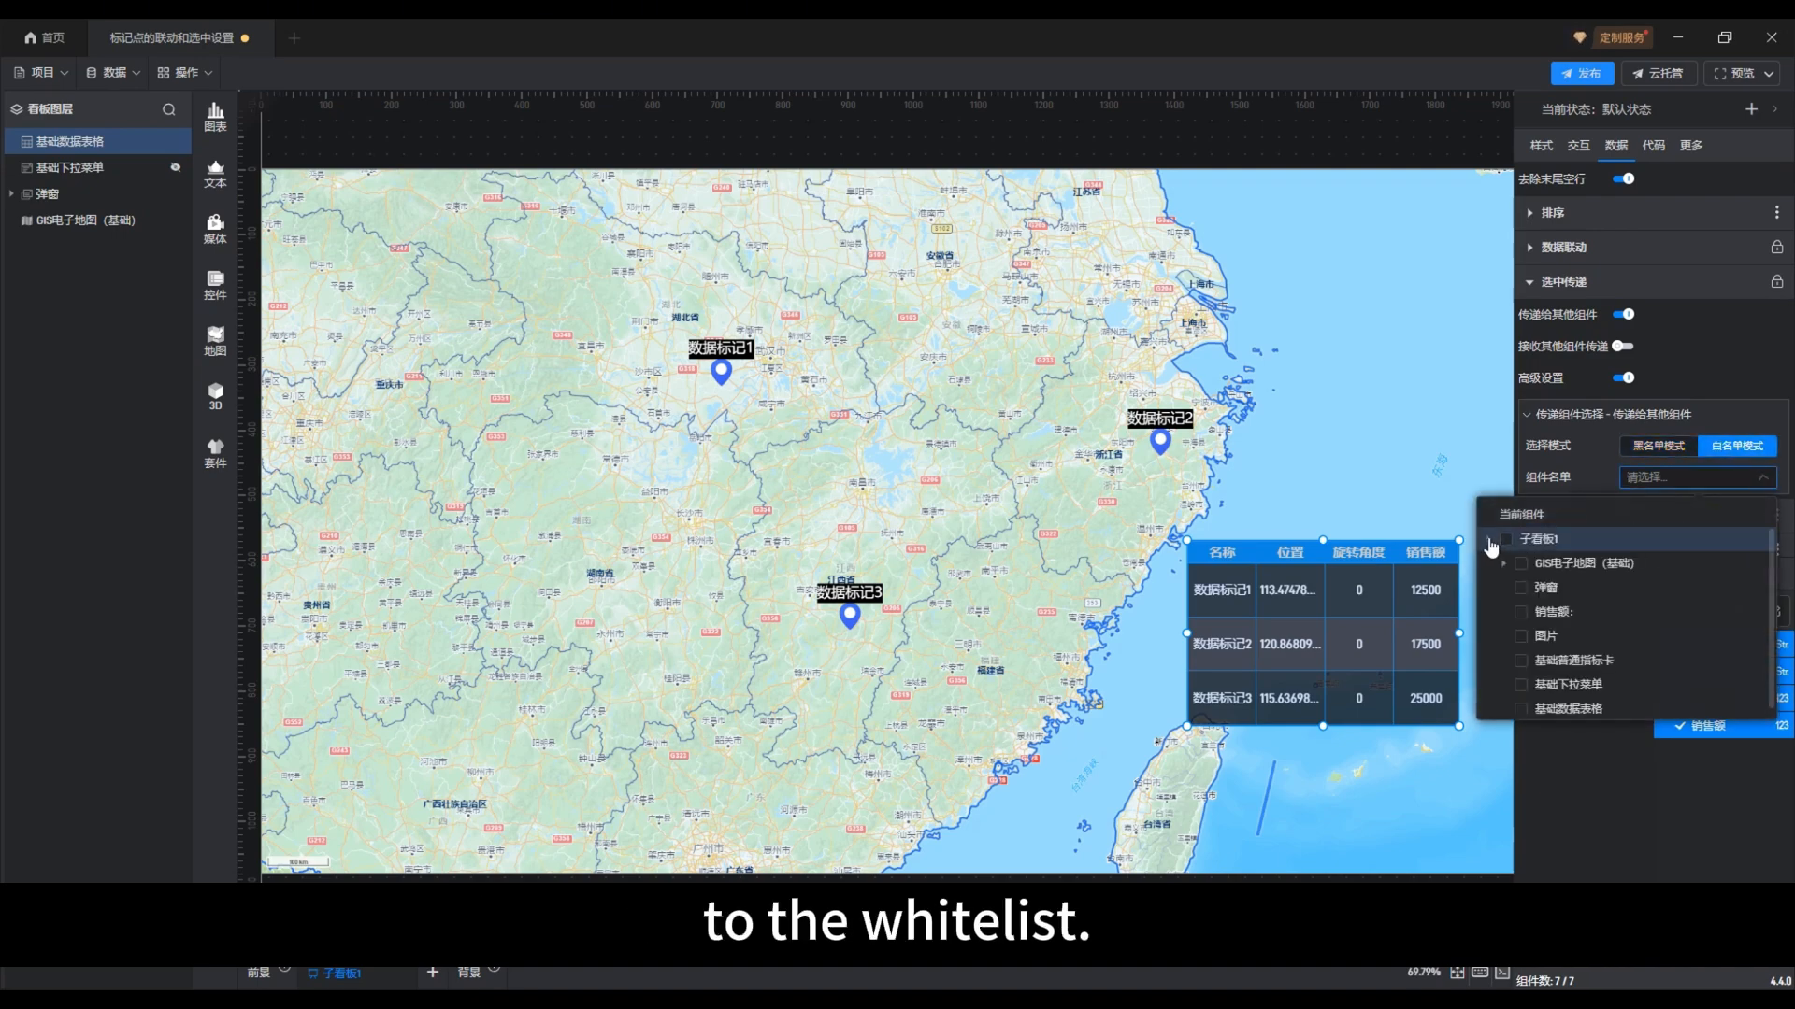
click(1507, 564)
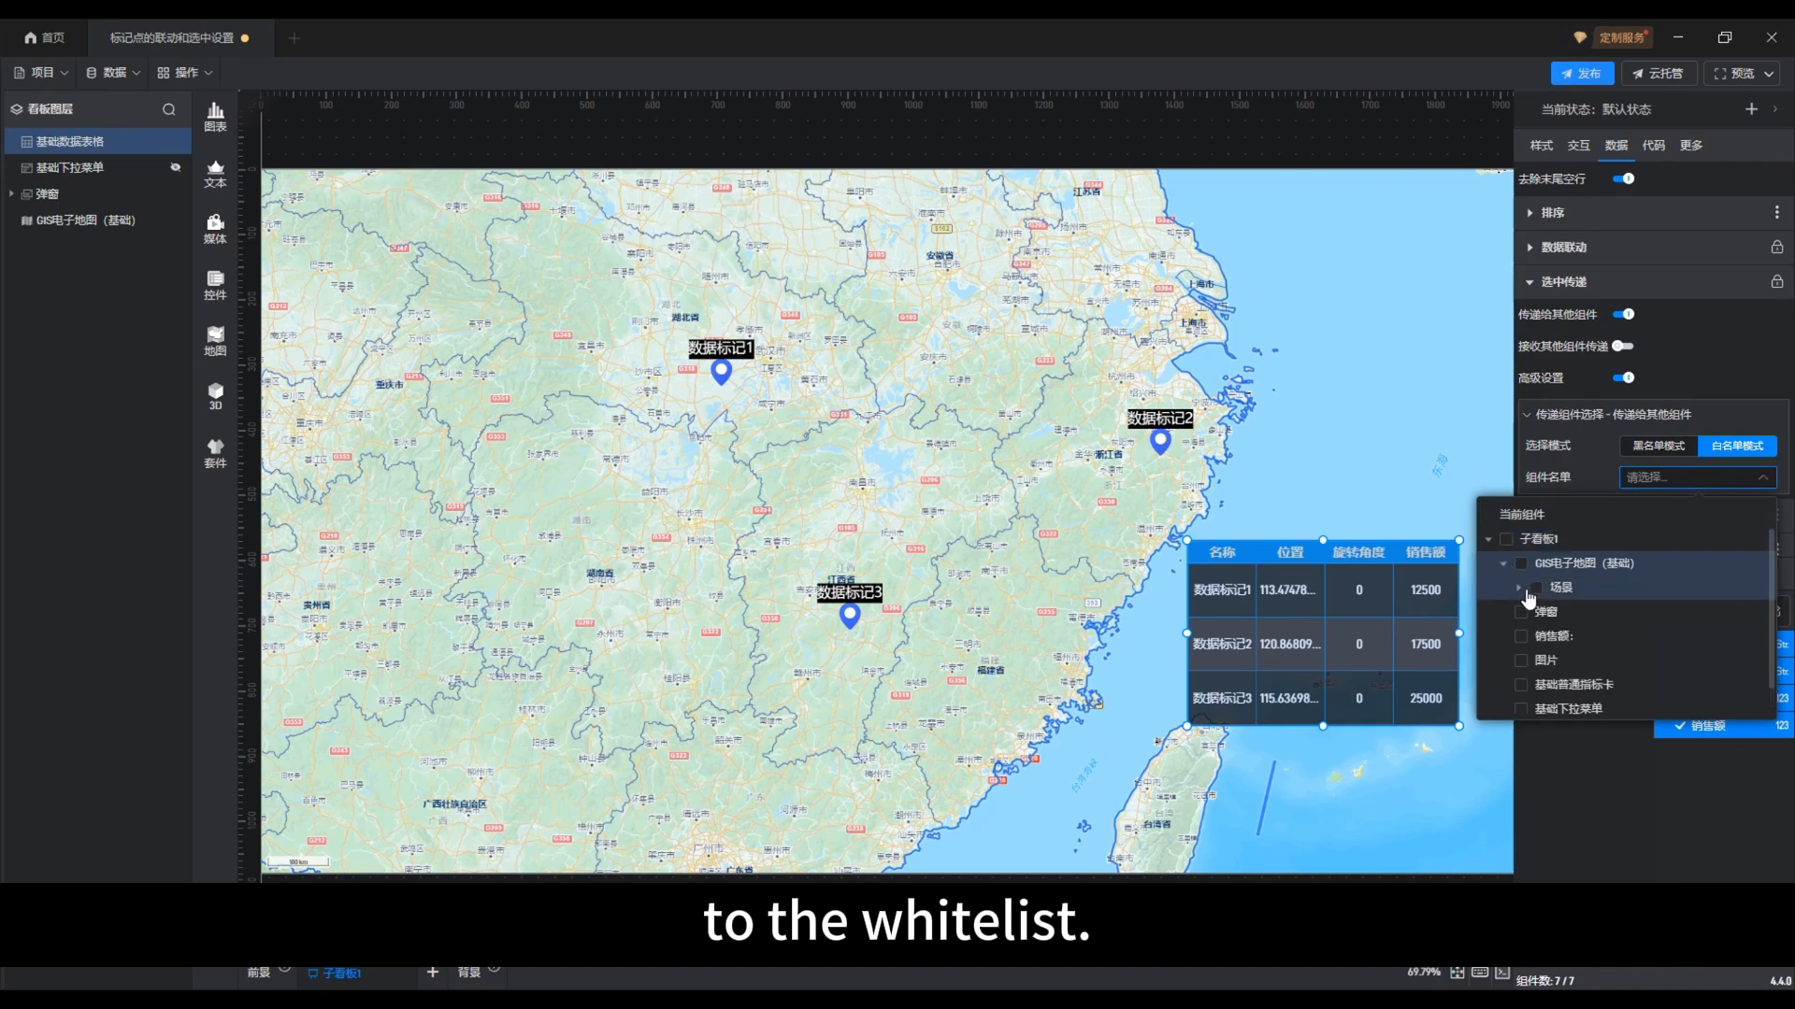
click(1518, 588)
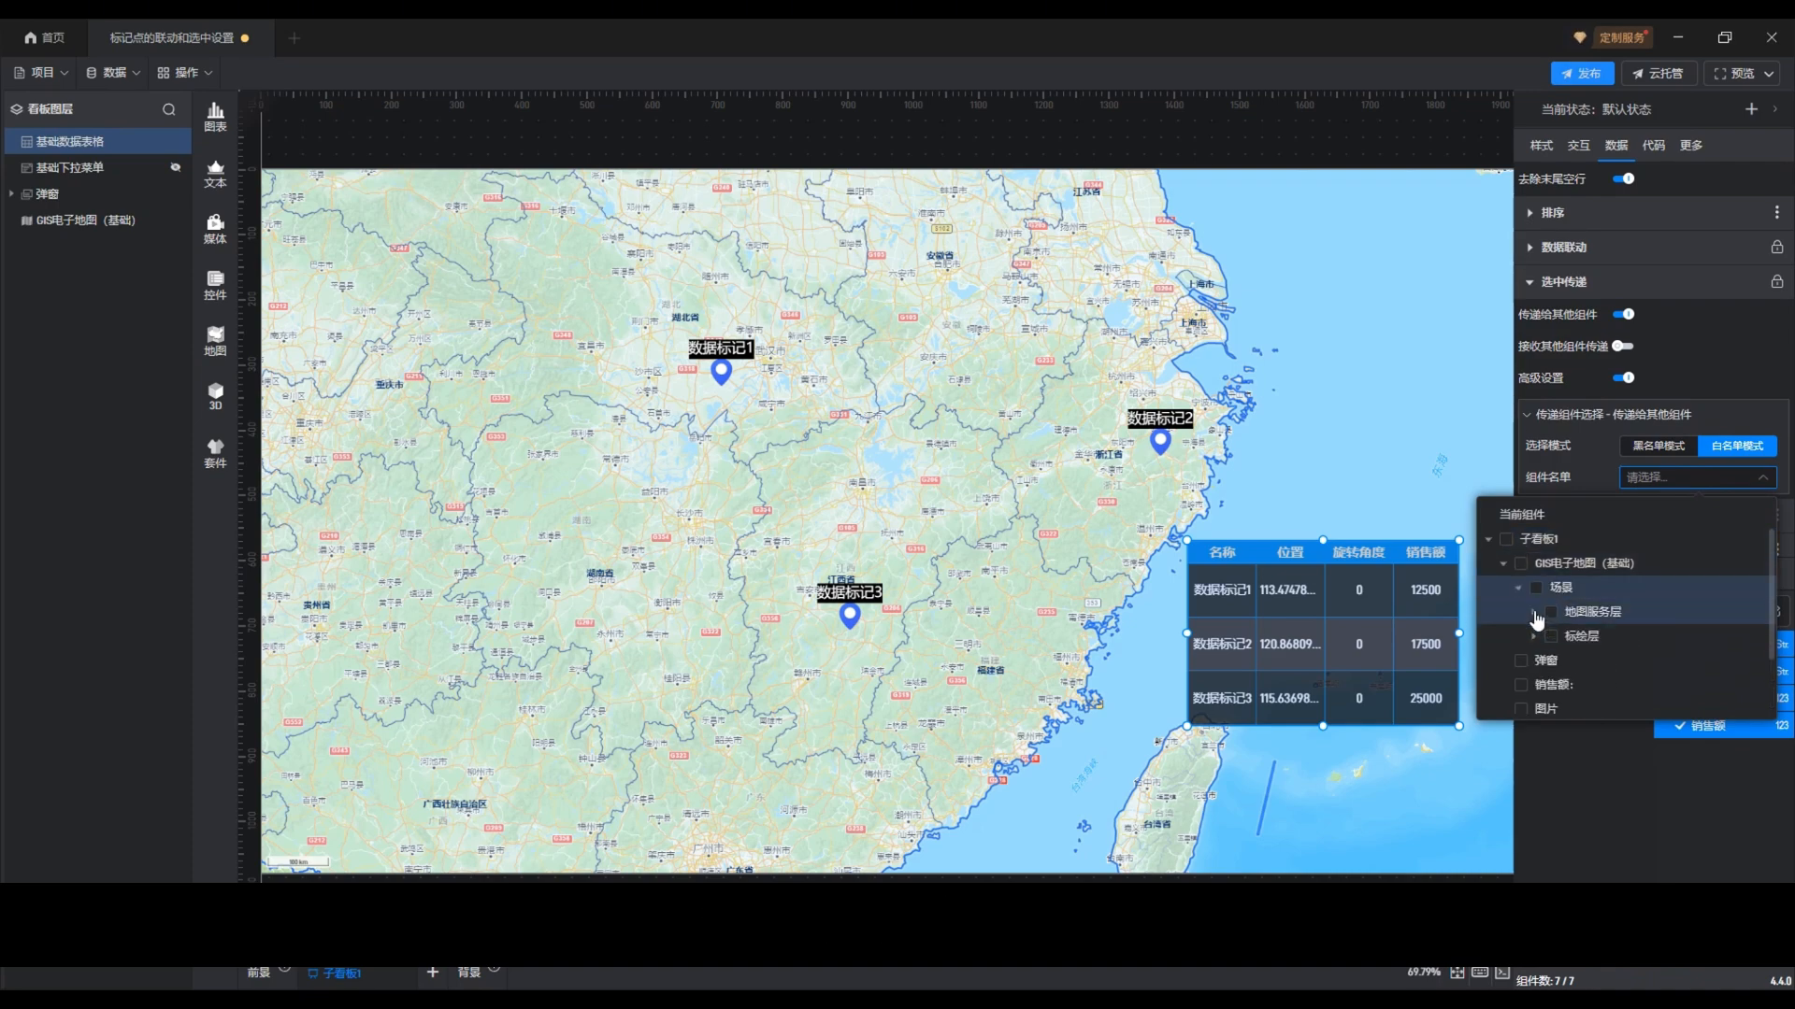
click(1533, 636)
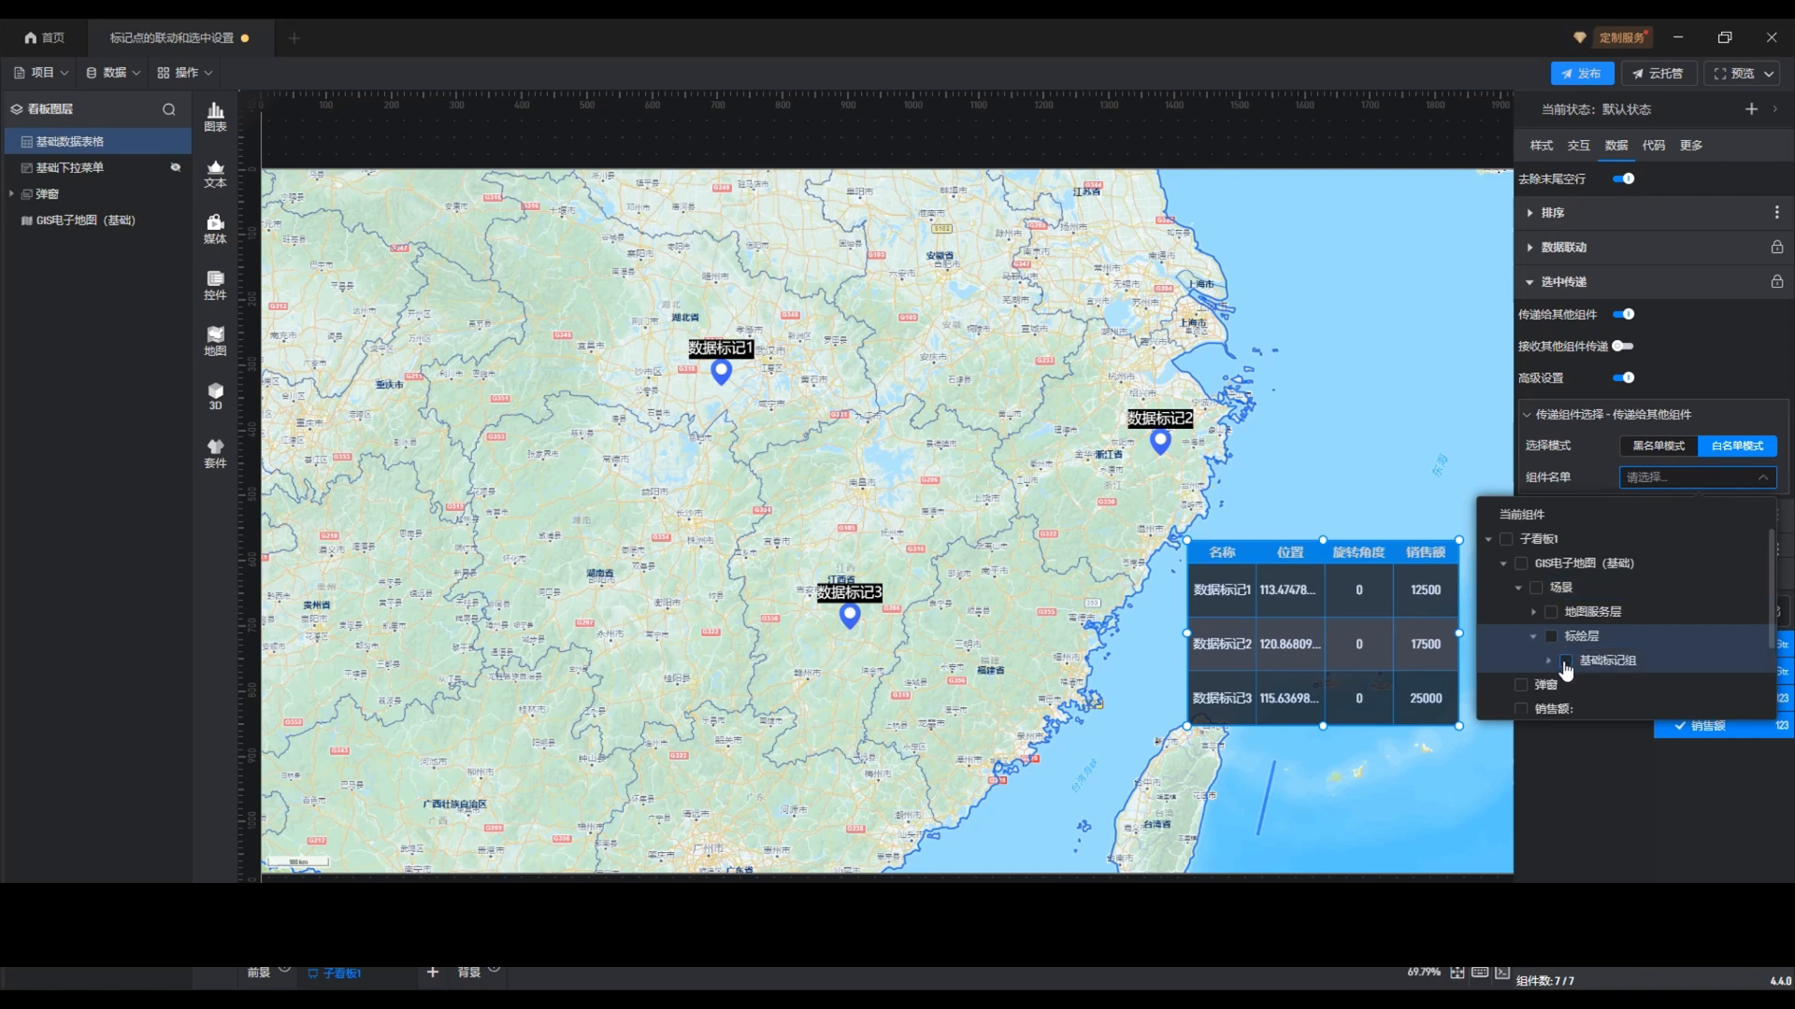
click(1566, 662)
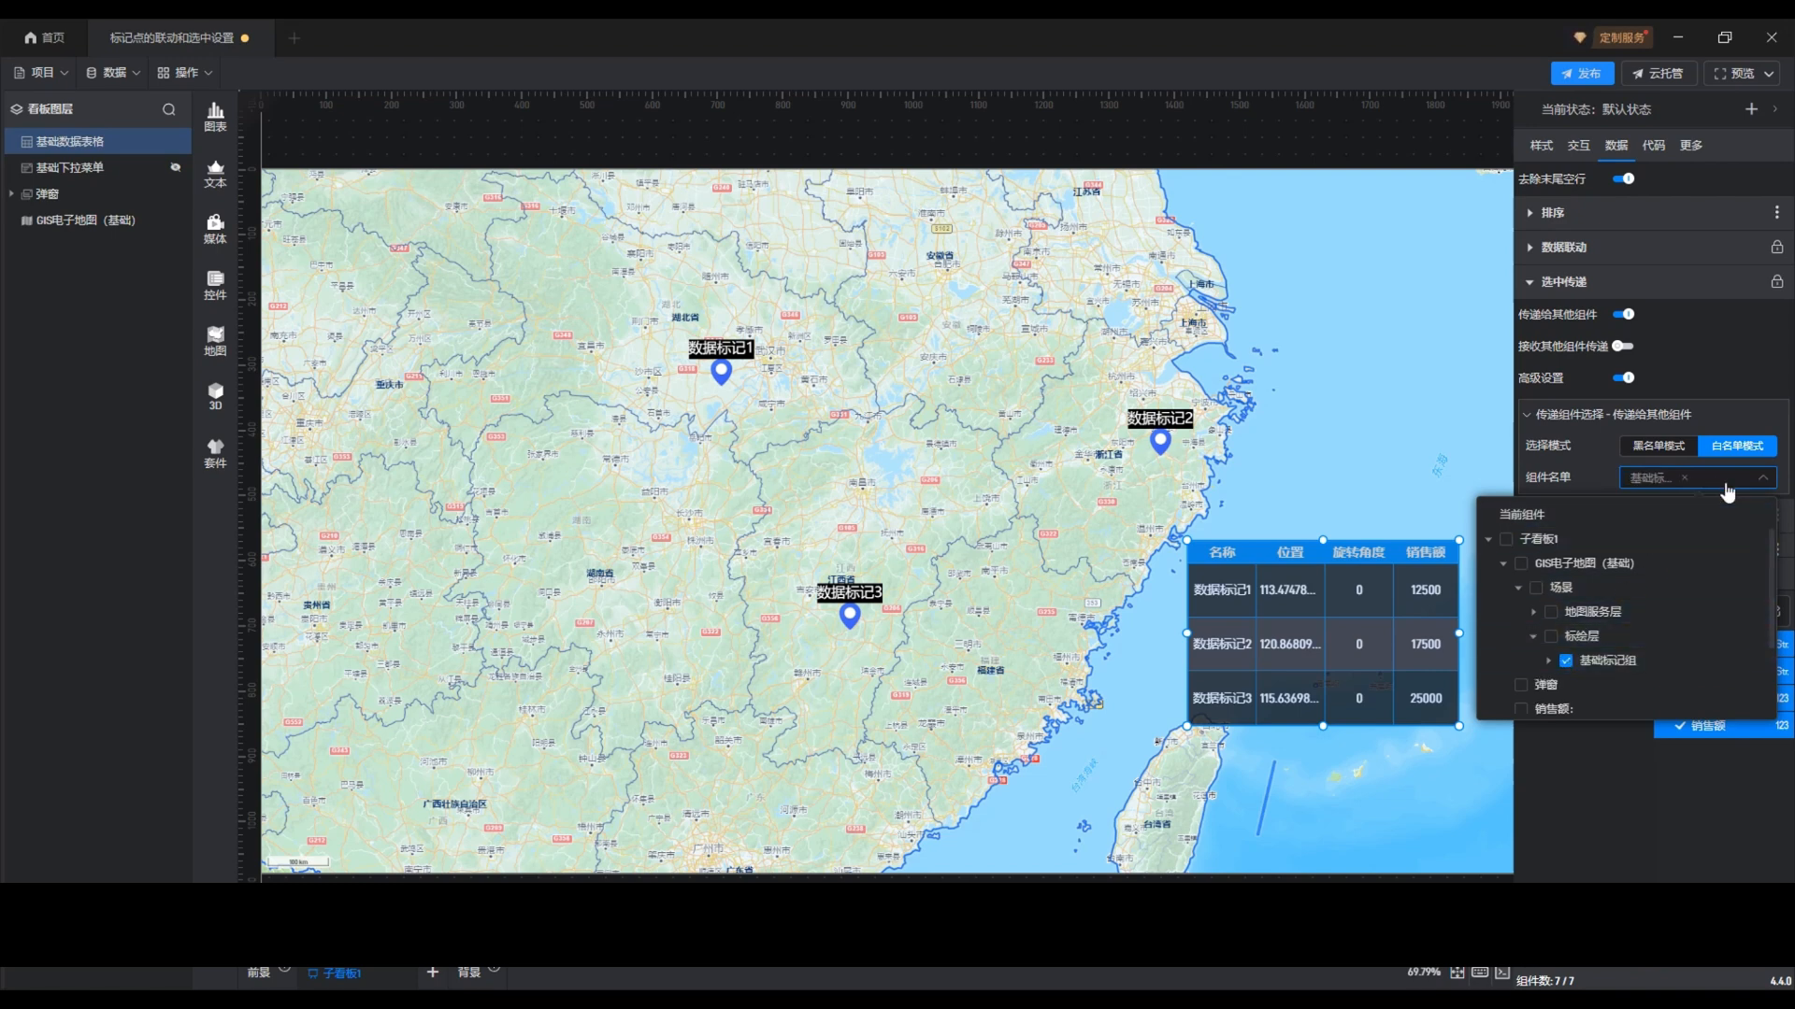
click(1765, 484)
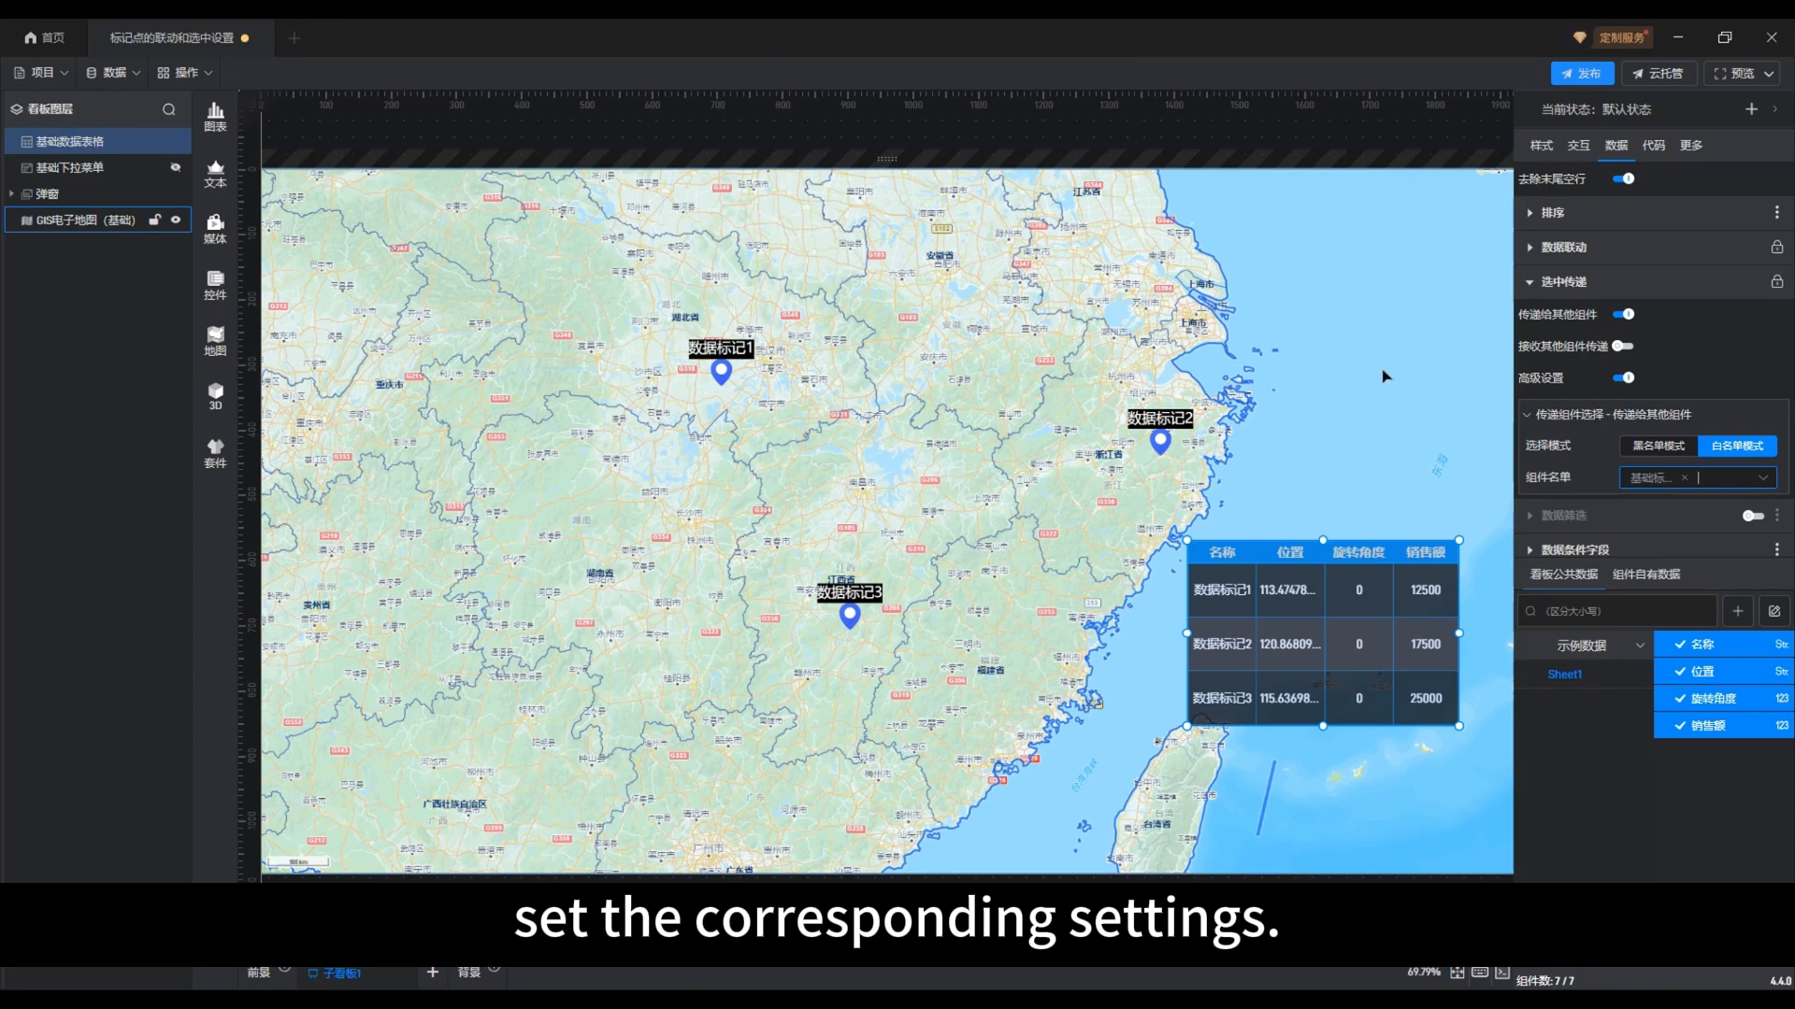
Enter edit mode of the GIS电子地图 (基础) component, dismiss the notice and select 基础标记组 under 标绘层
click(1340, 430)
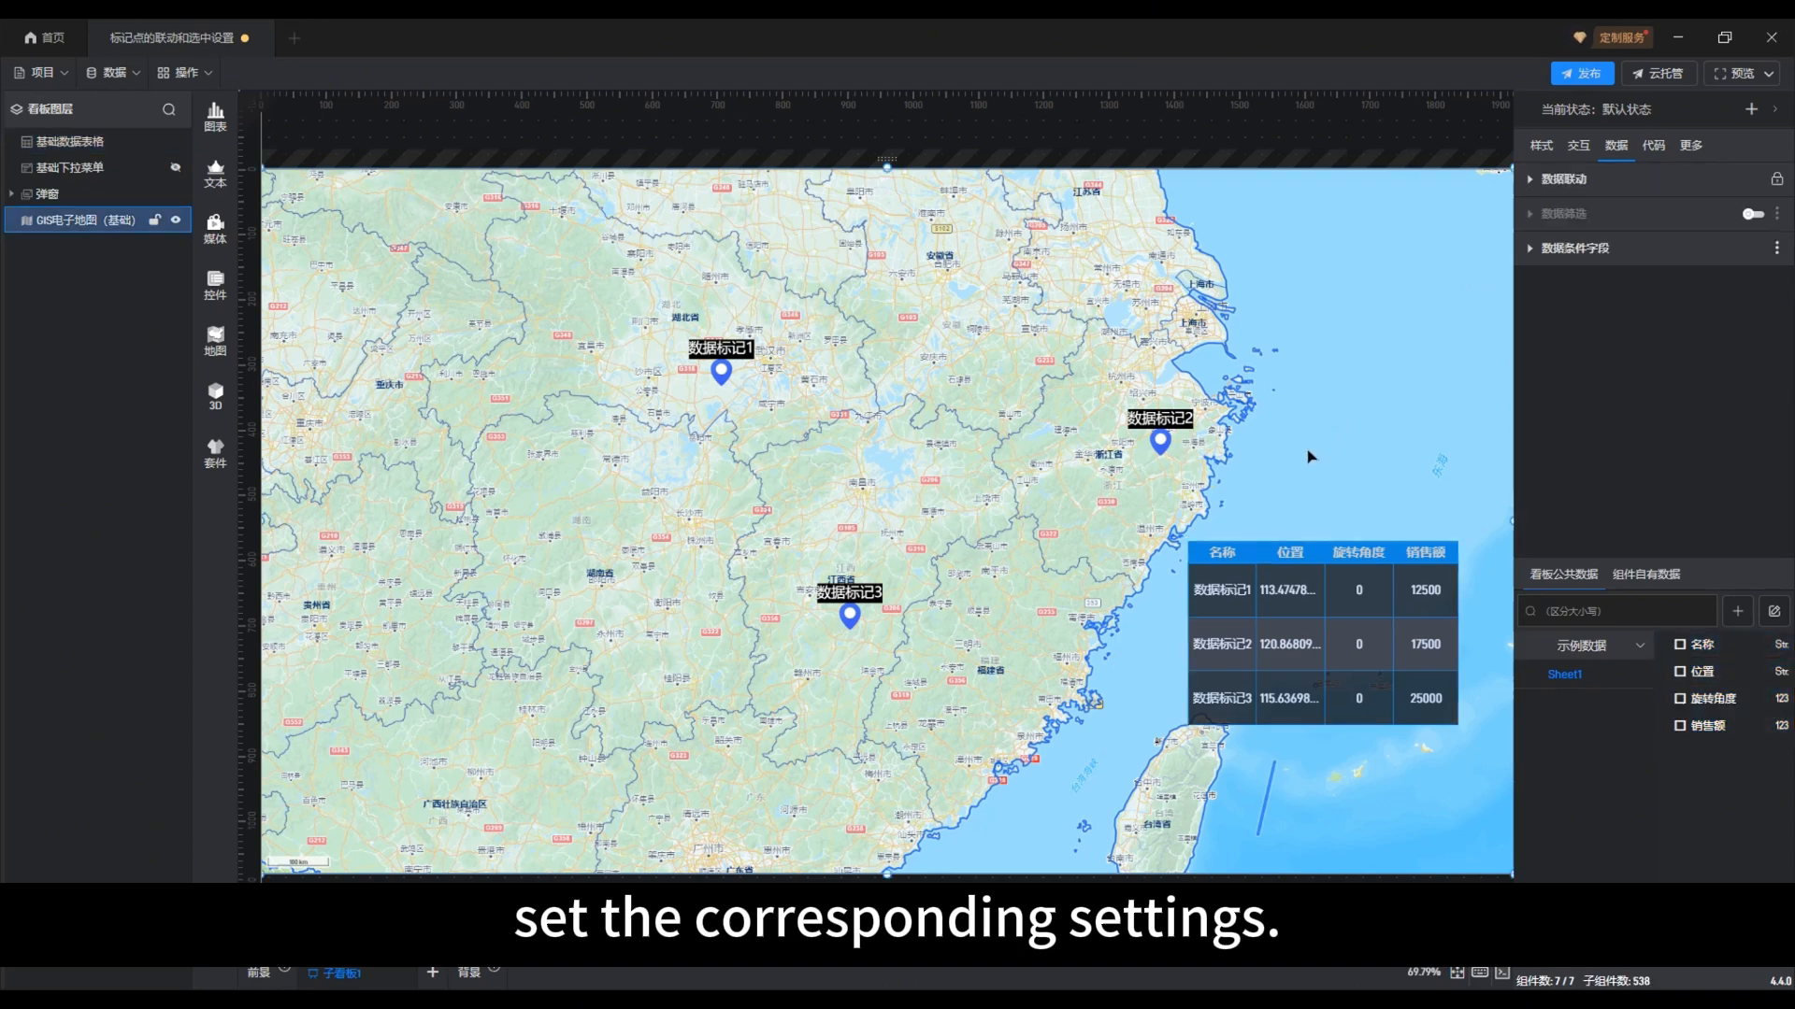
double_click(1309, 454)
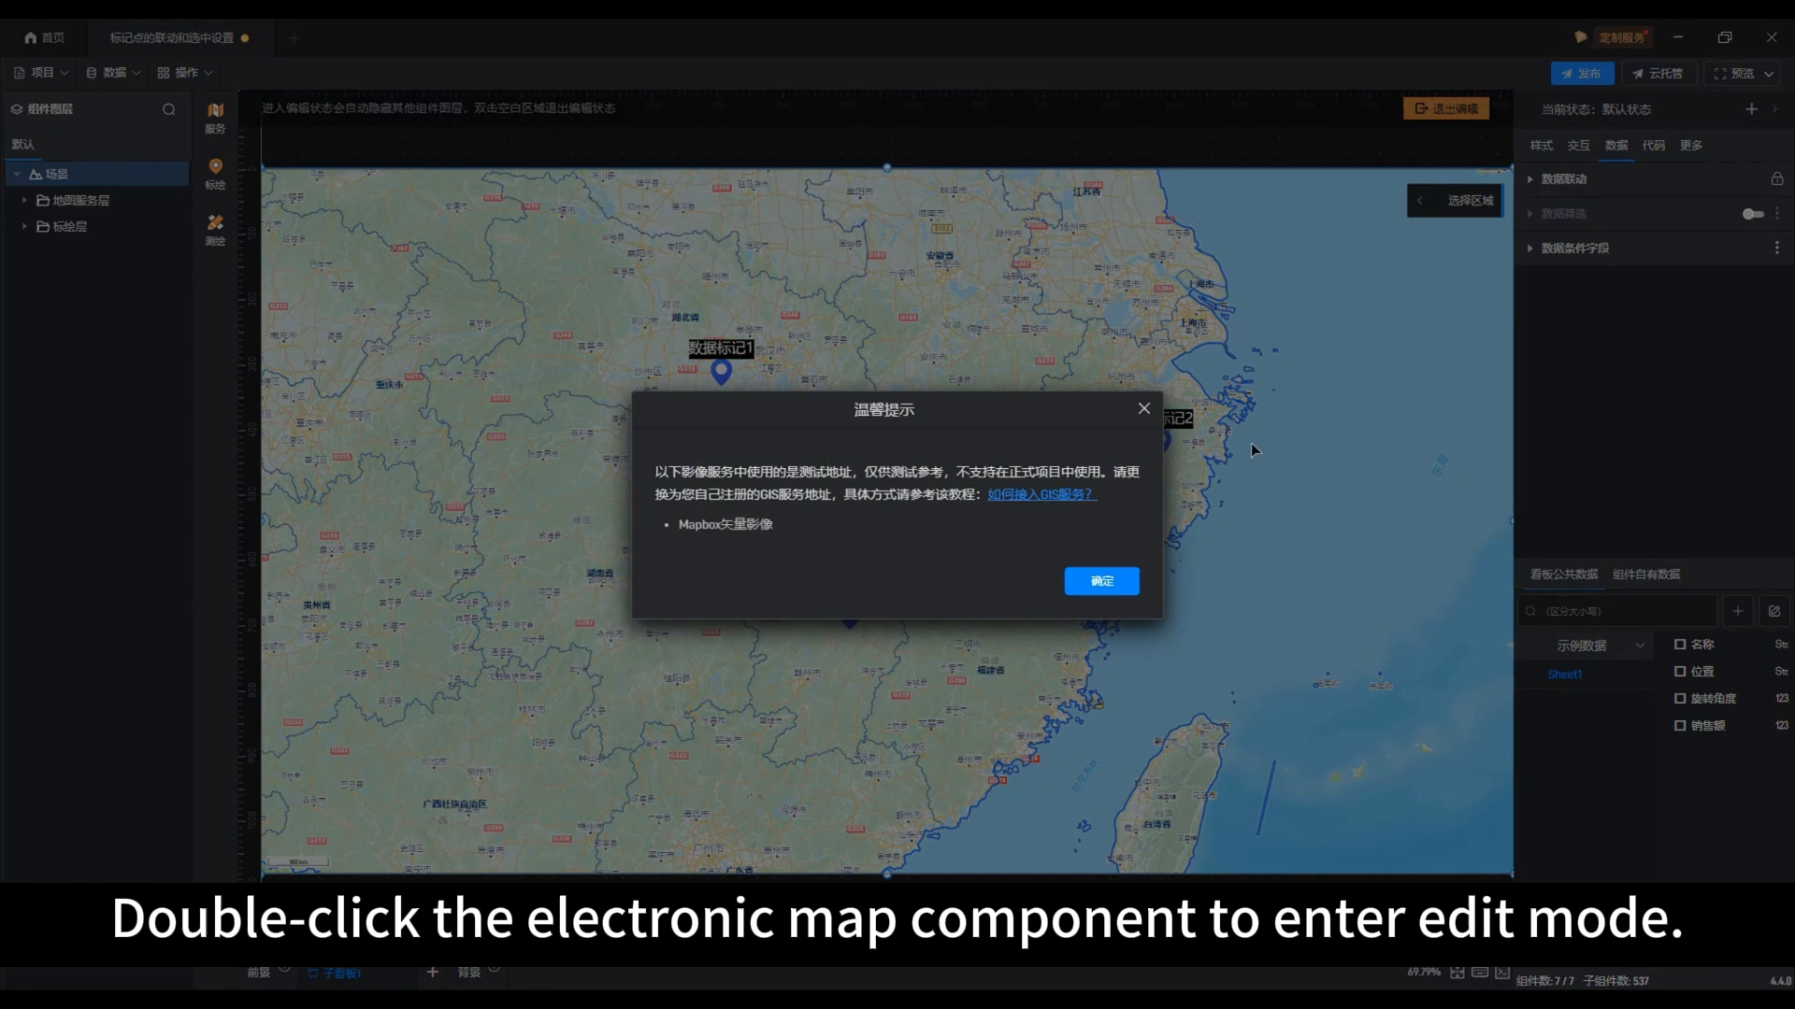
click(1143, 409)
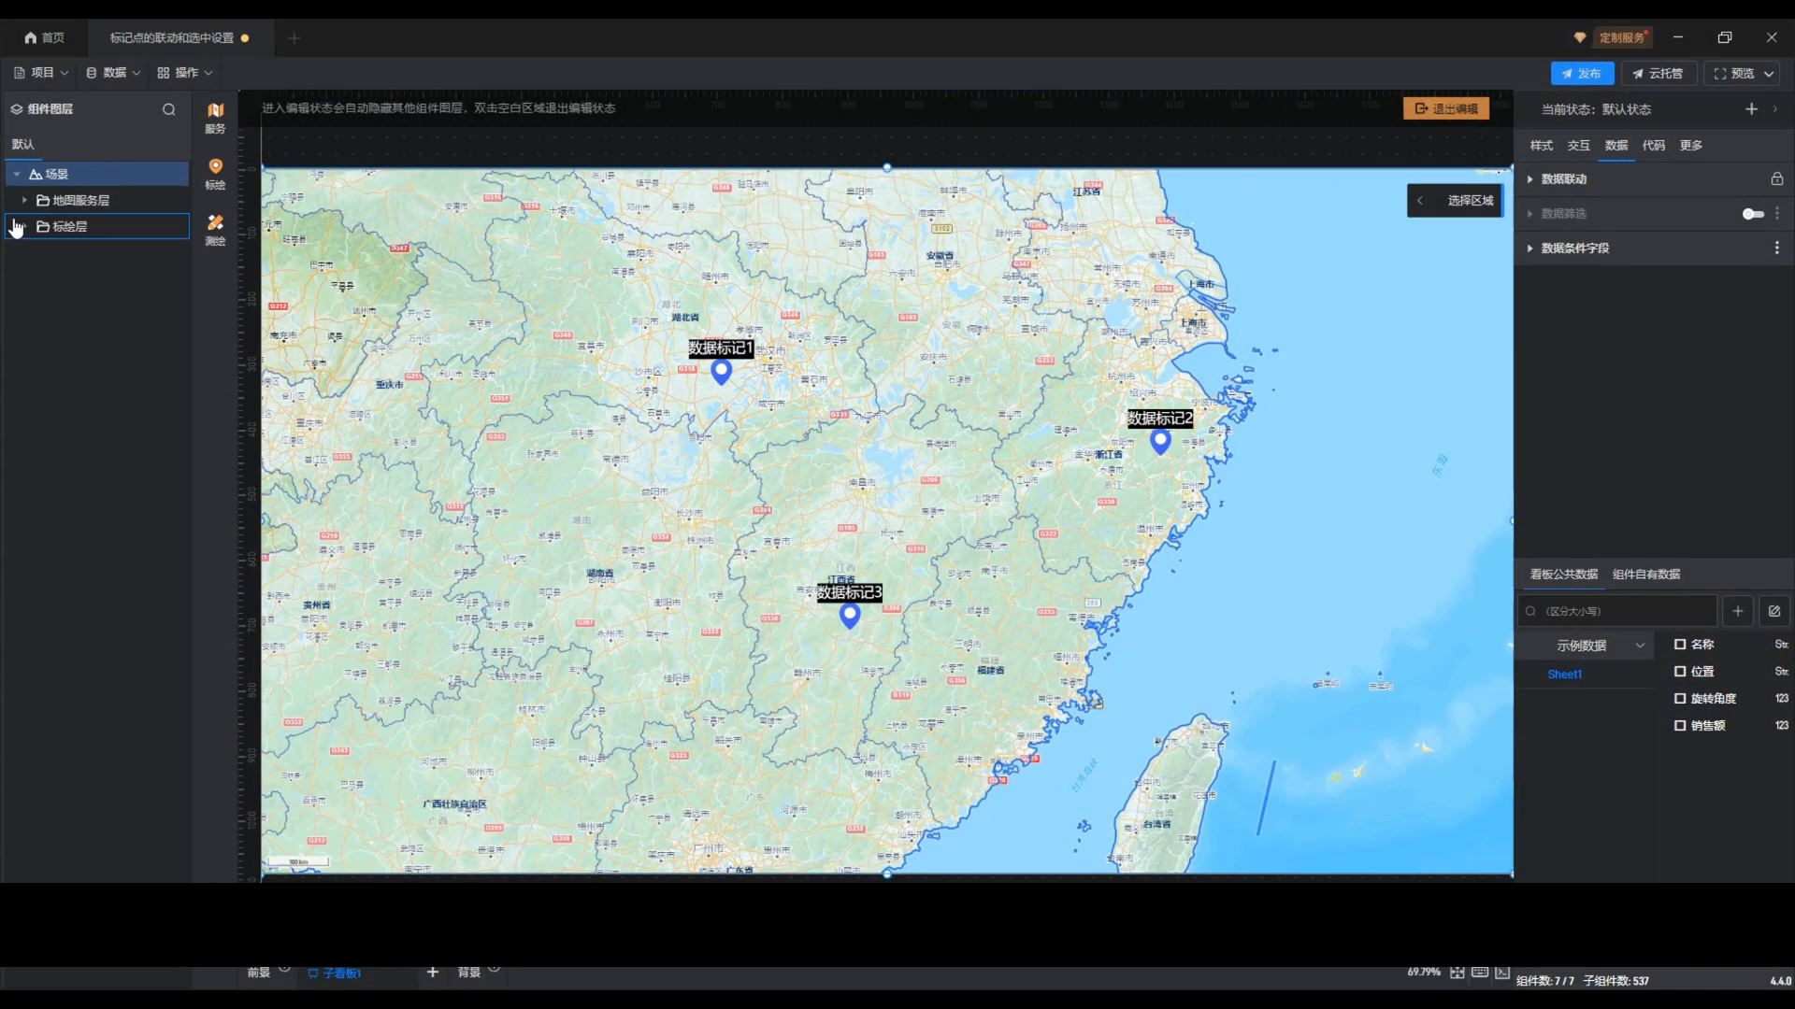
click(24, 228)
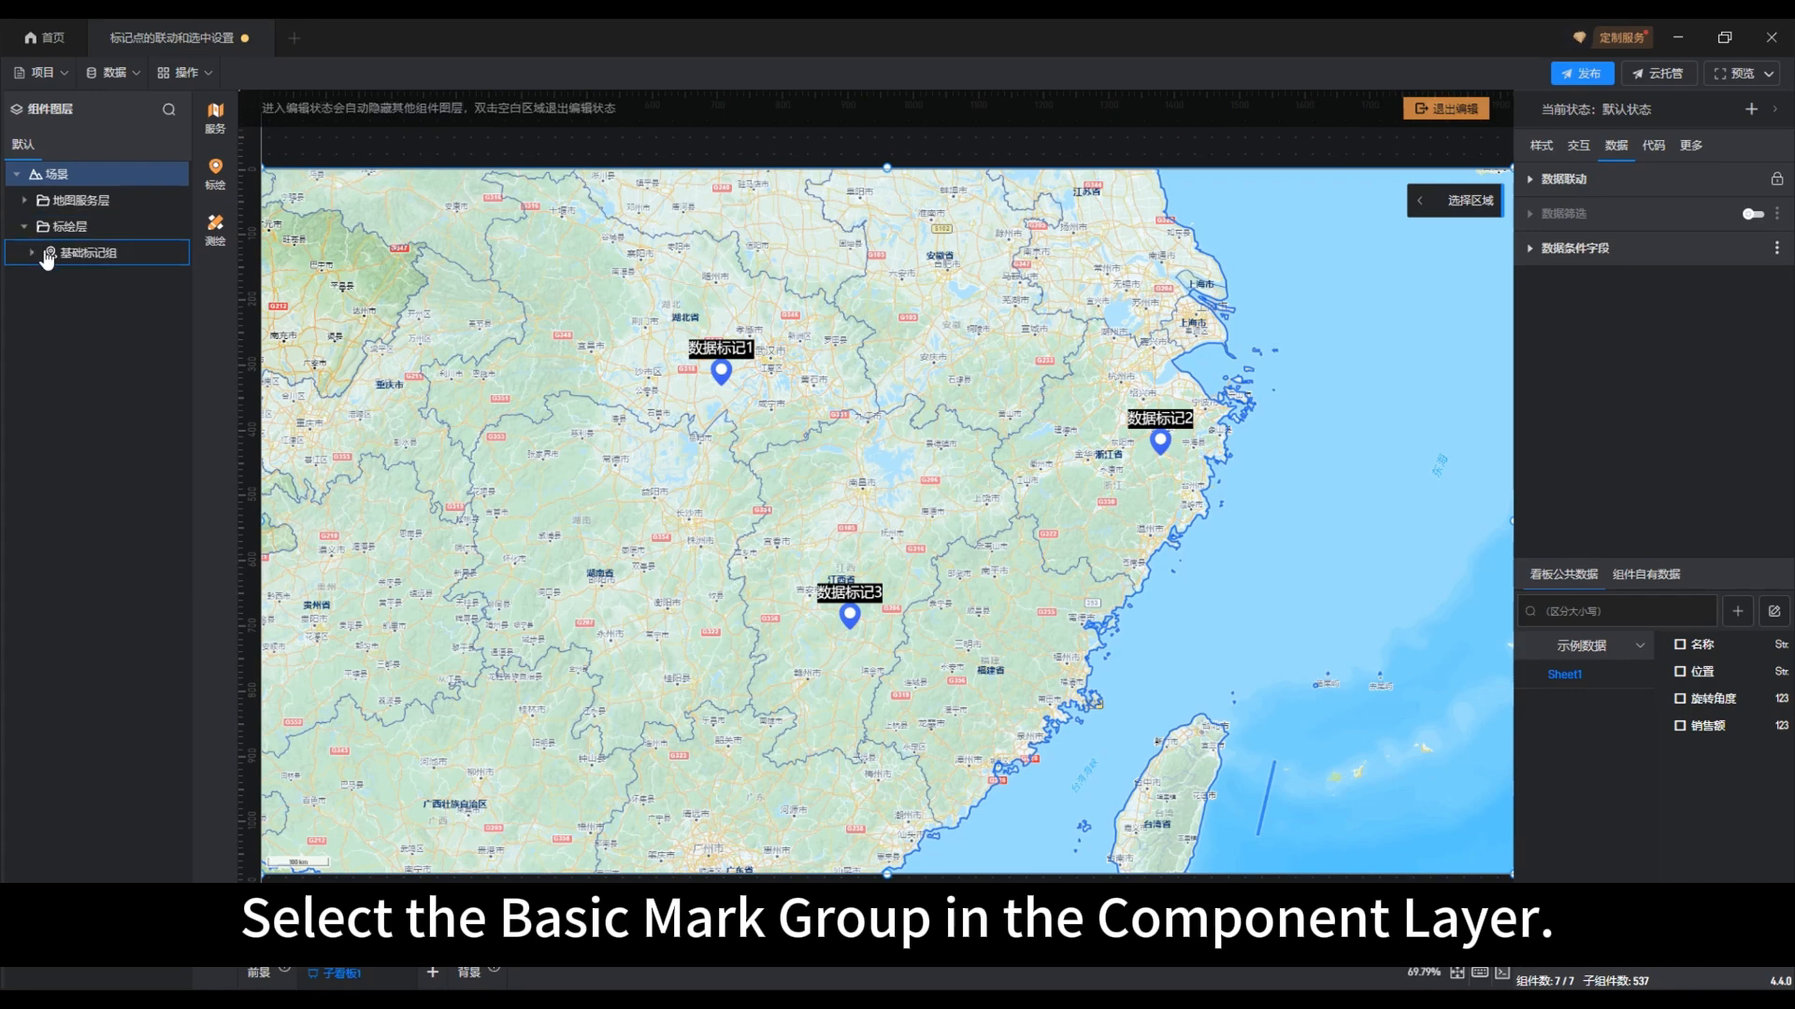
click(89, 253)
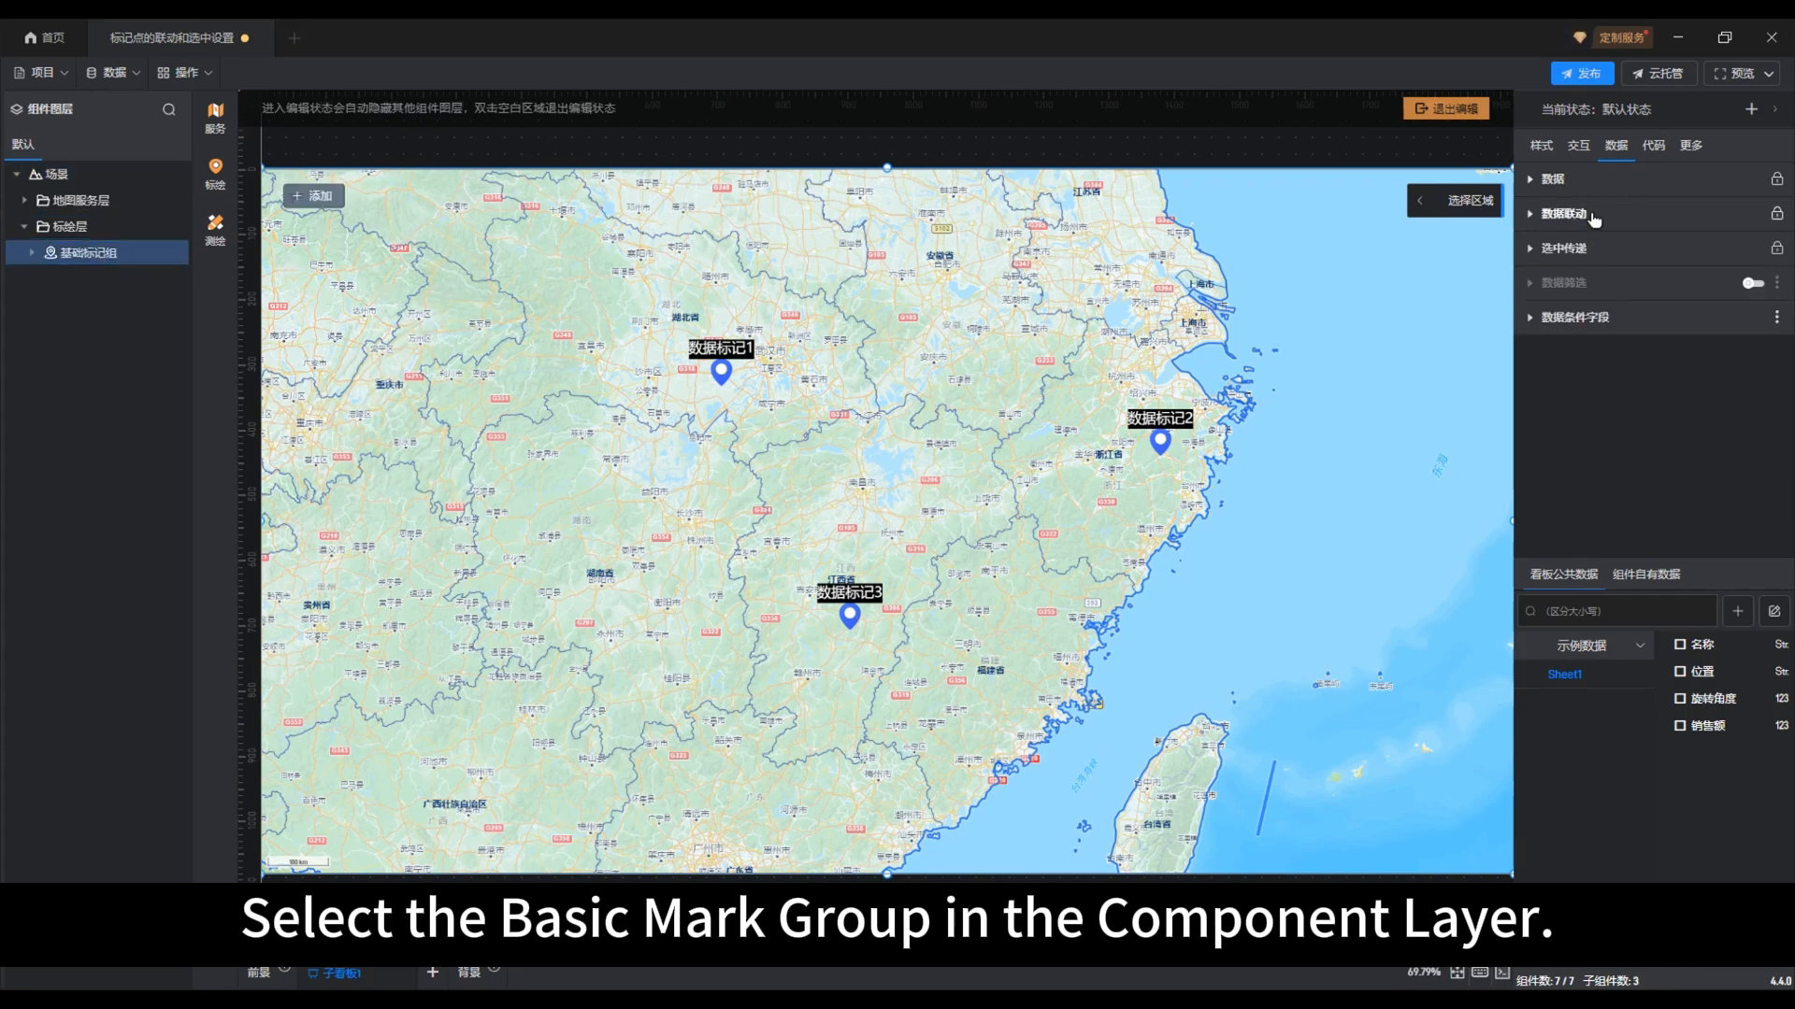
Enable 接收其他组件传递 and 高级设置 in the 选中传递 settings of 基础标记组
click(1575, 250)
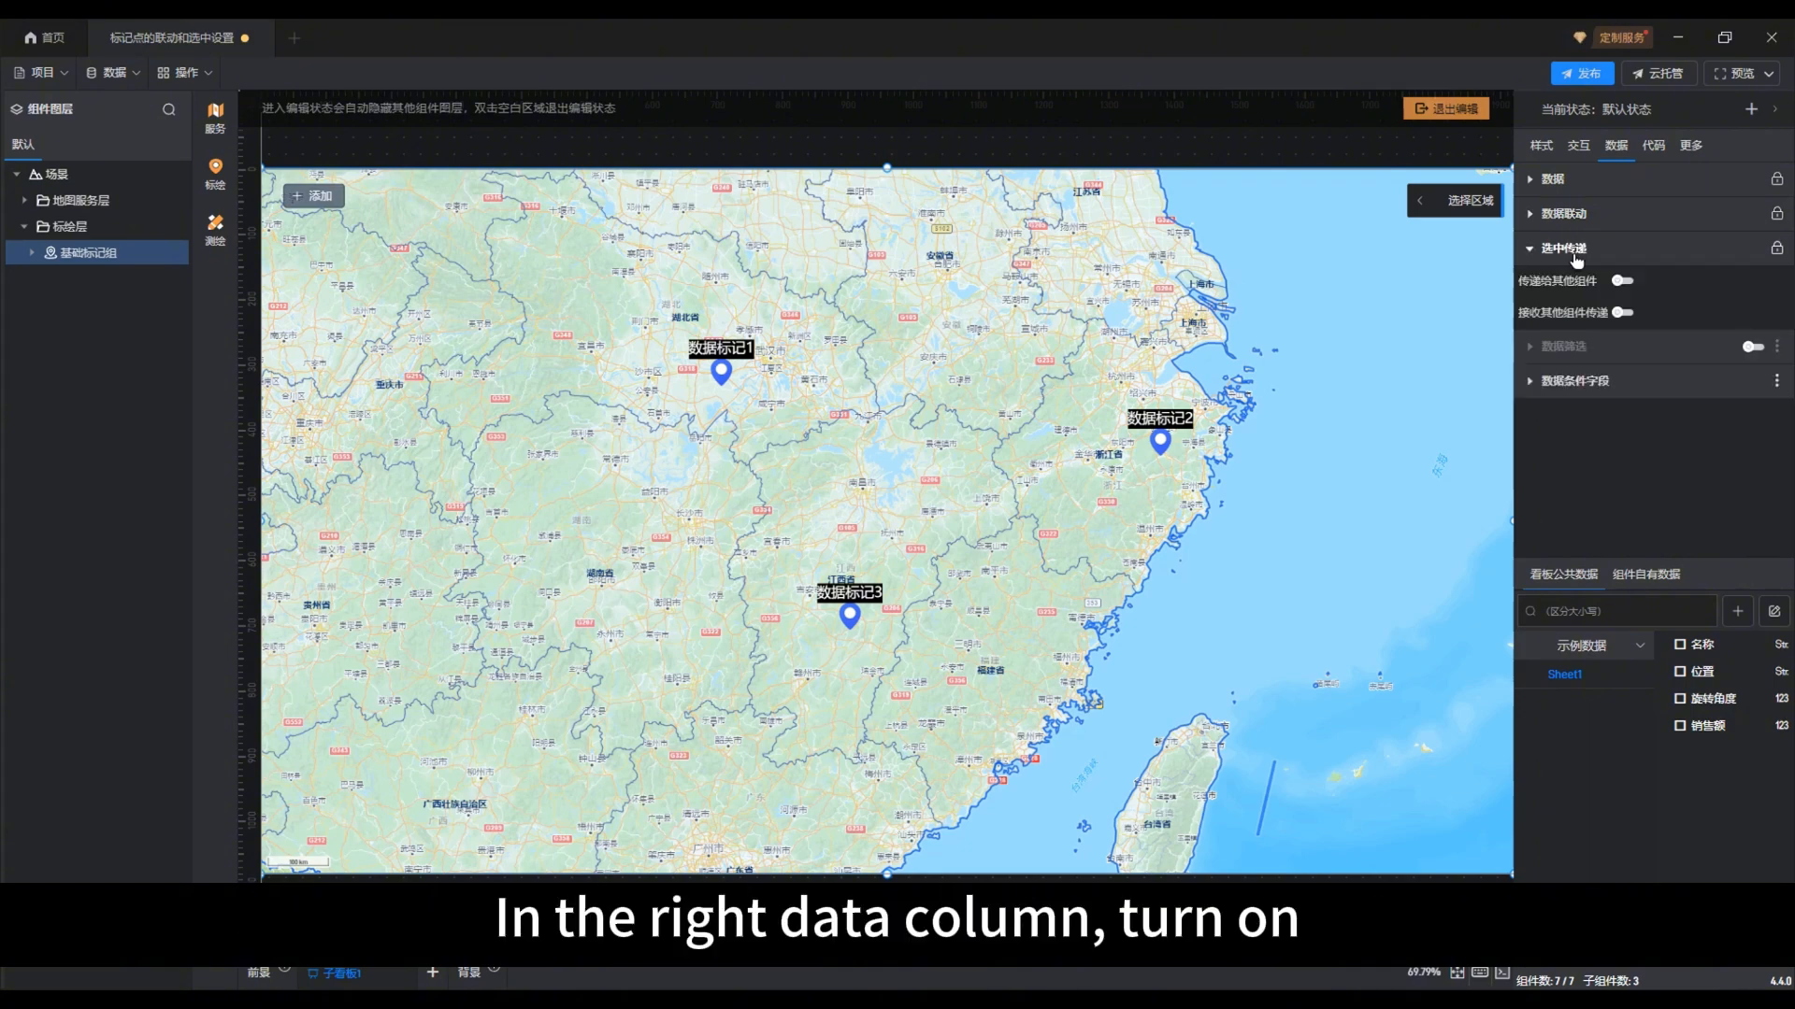
click(1624, 313)
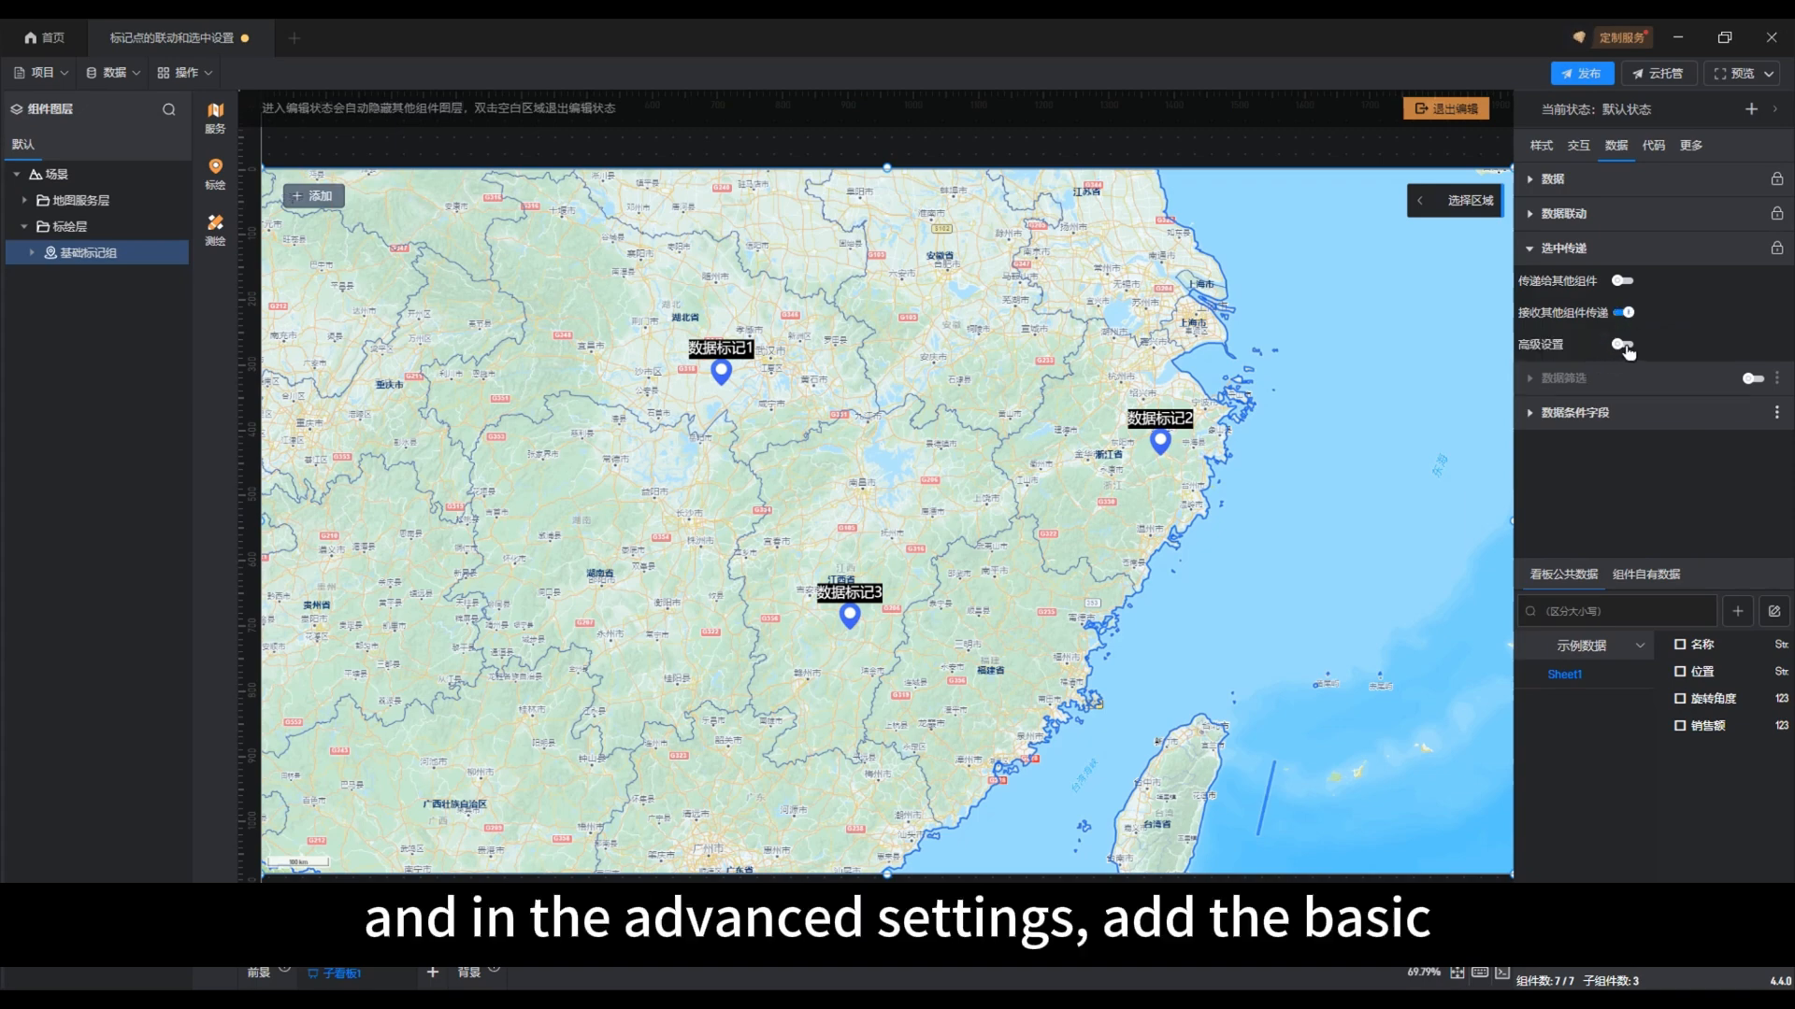
click(1626, 346)
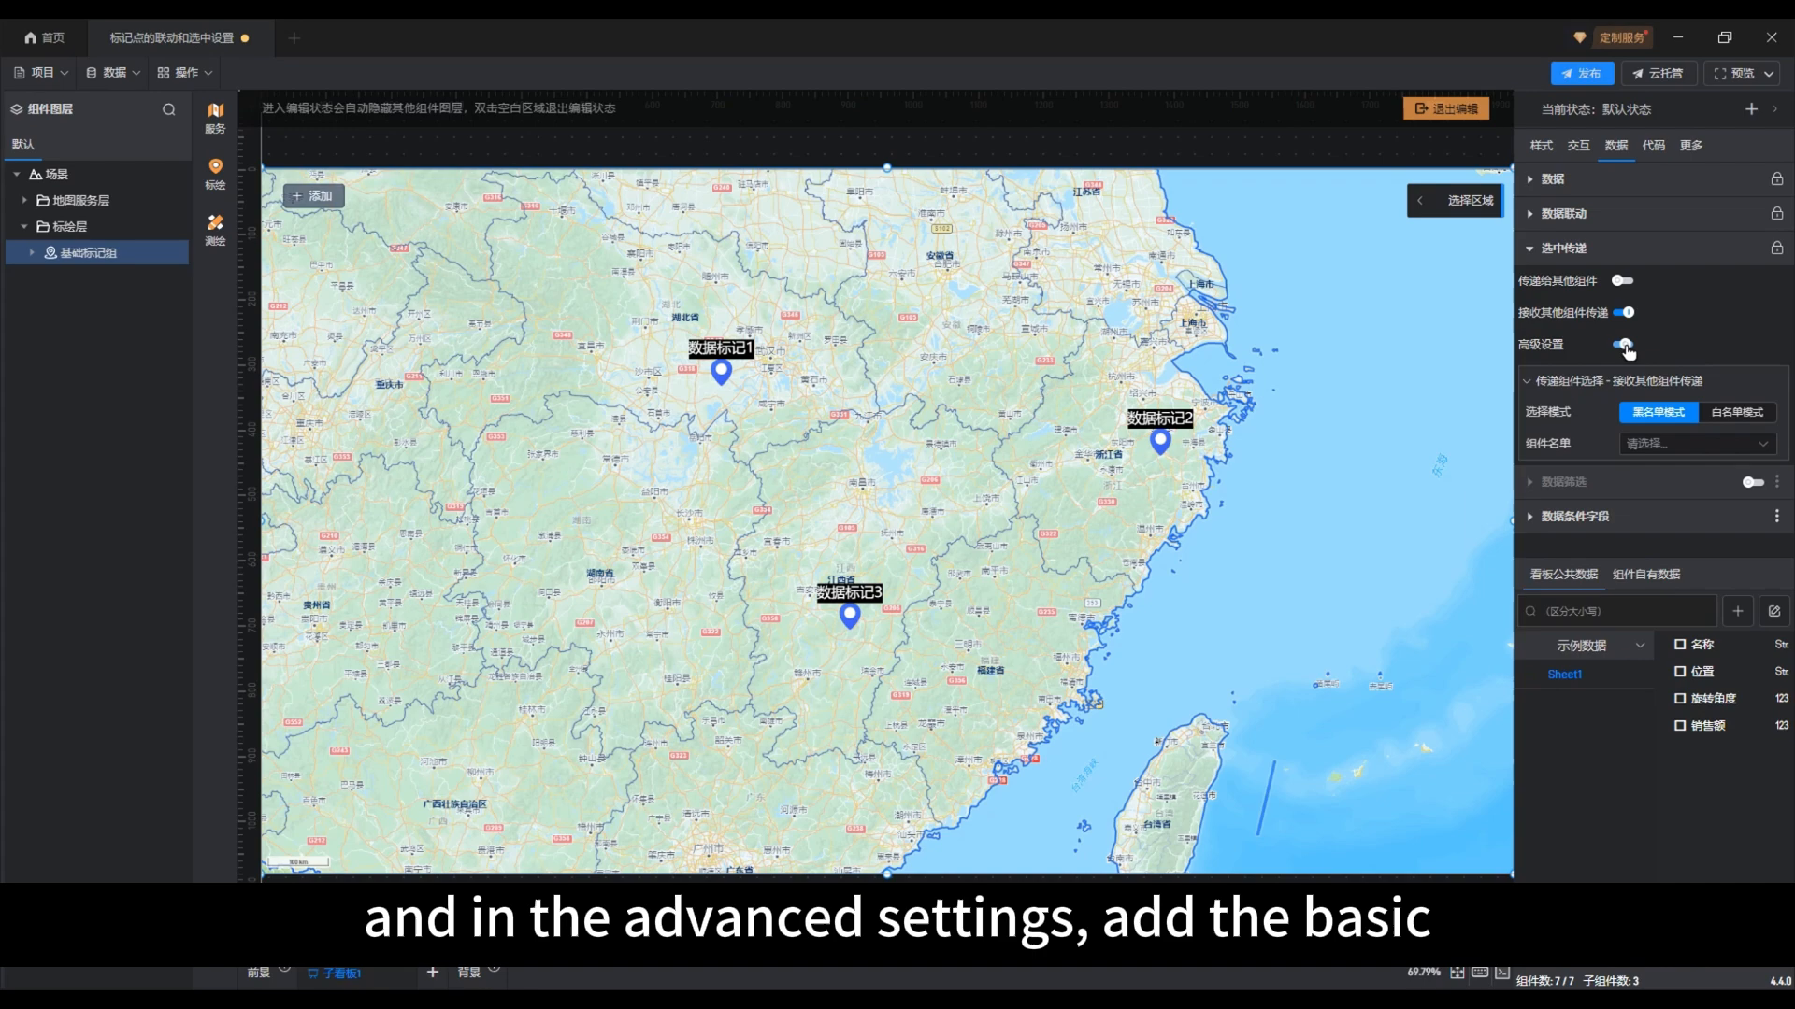
Switch the marker group's receiving selection to 白名单模式, add 基础数据表格 to its 组件名单, and exit map editing
click(1719, 414)
click(1761, 444)
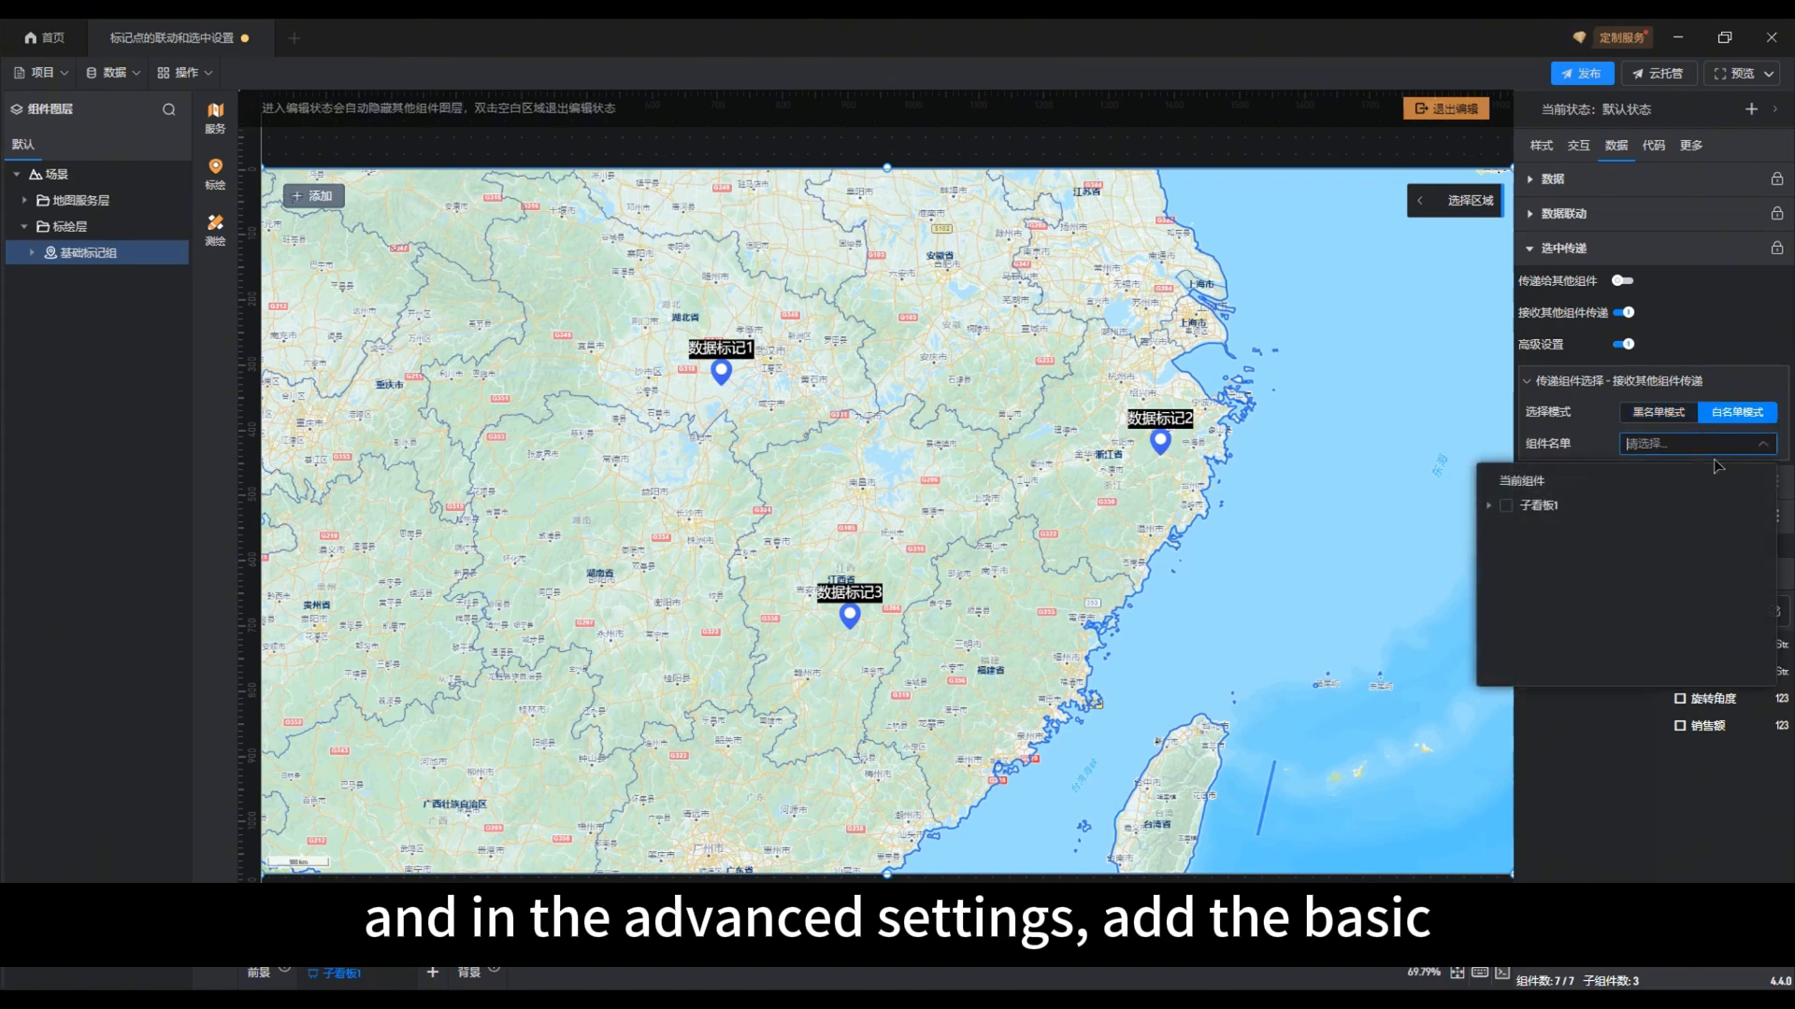
click(1491, 506)
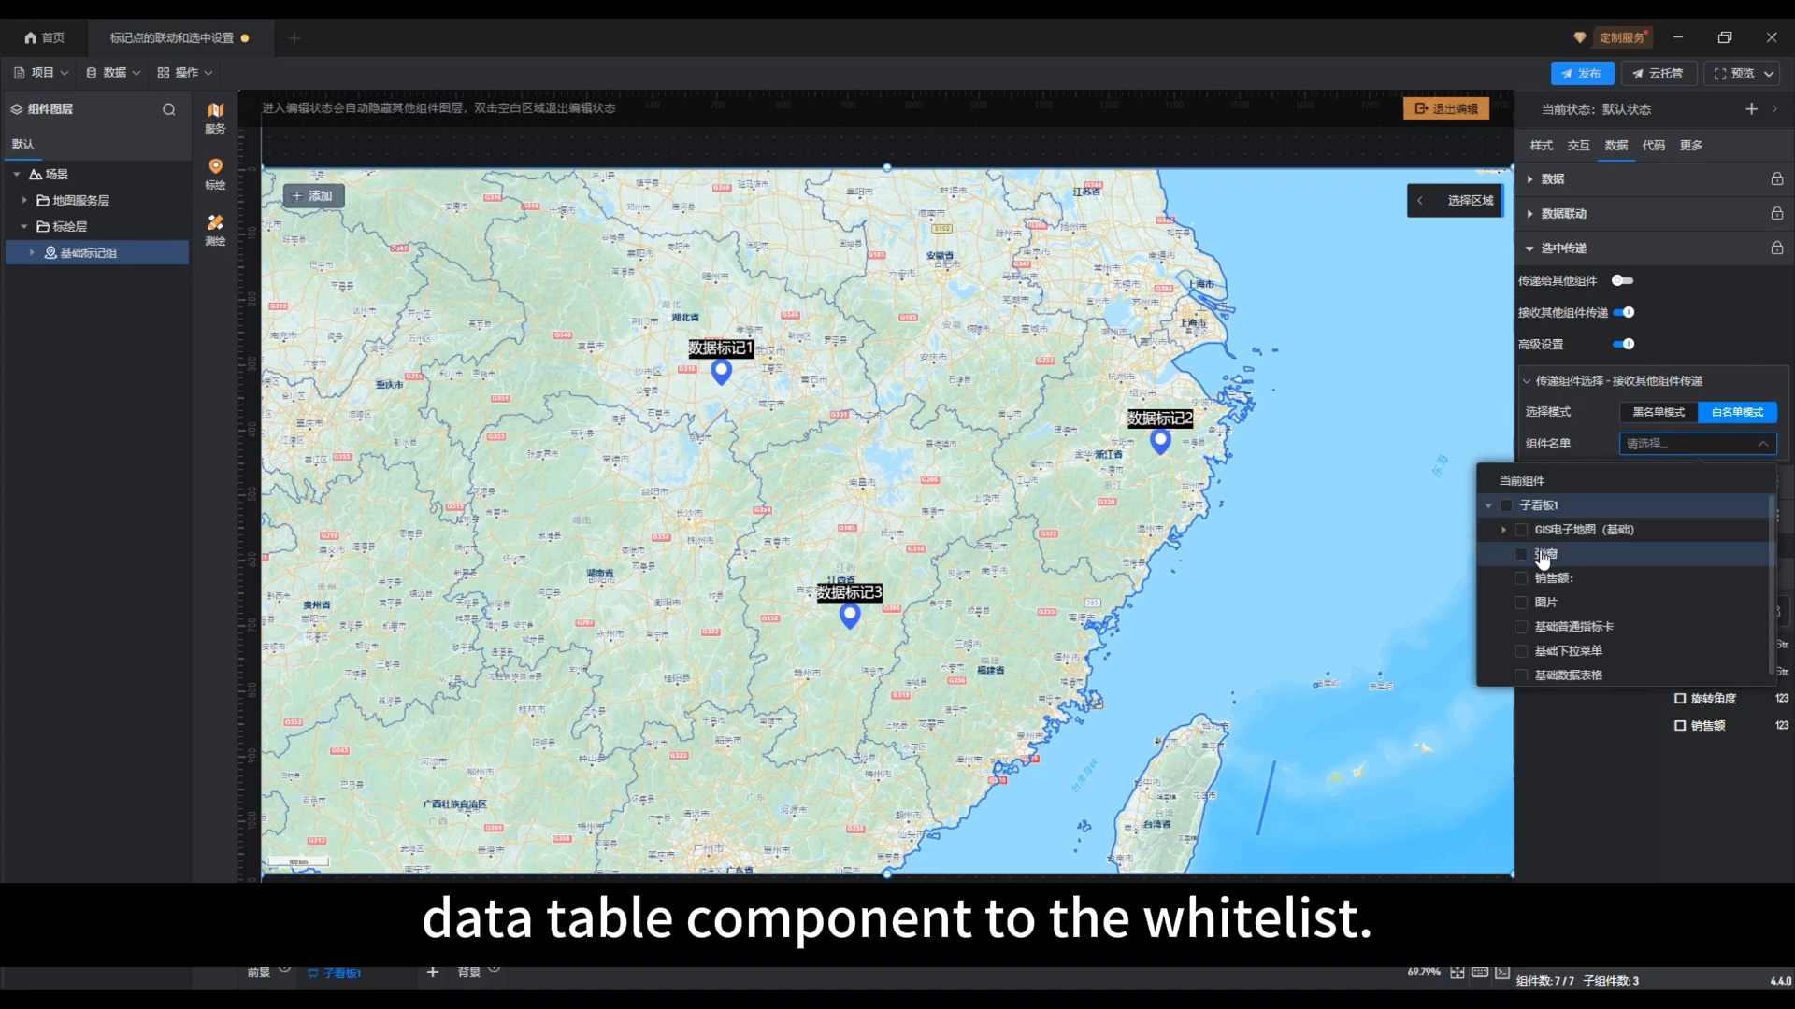
scroll(1543, 558, down, 1)
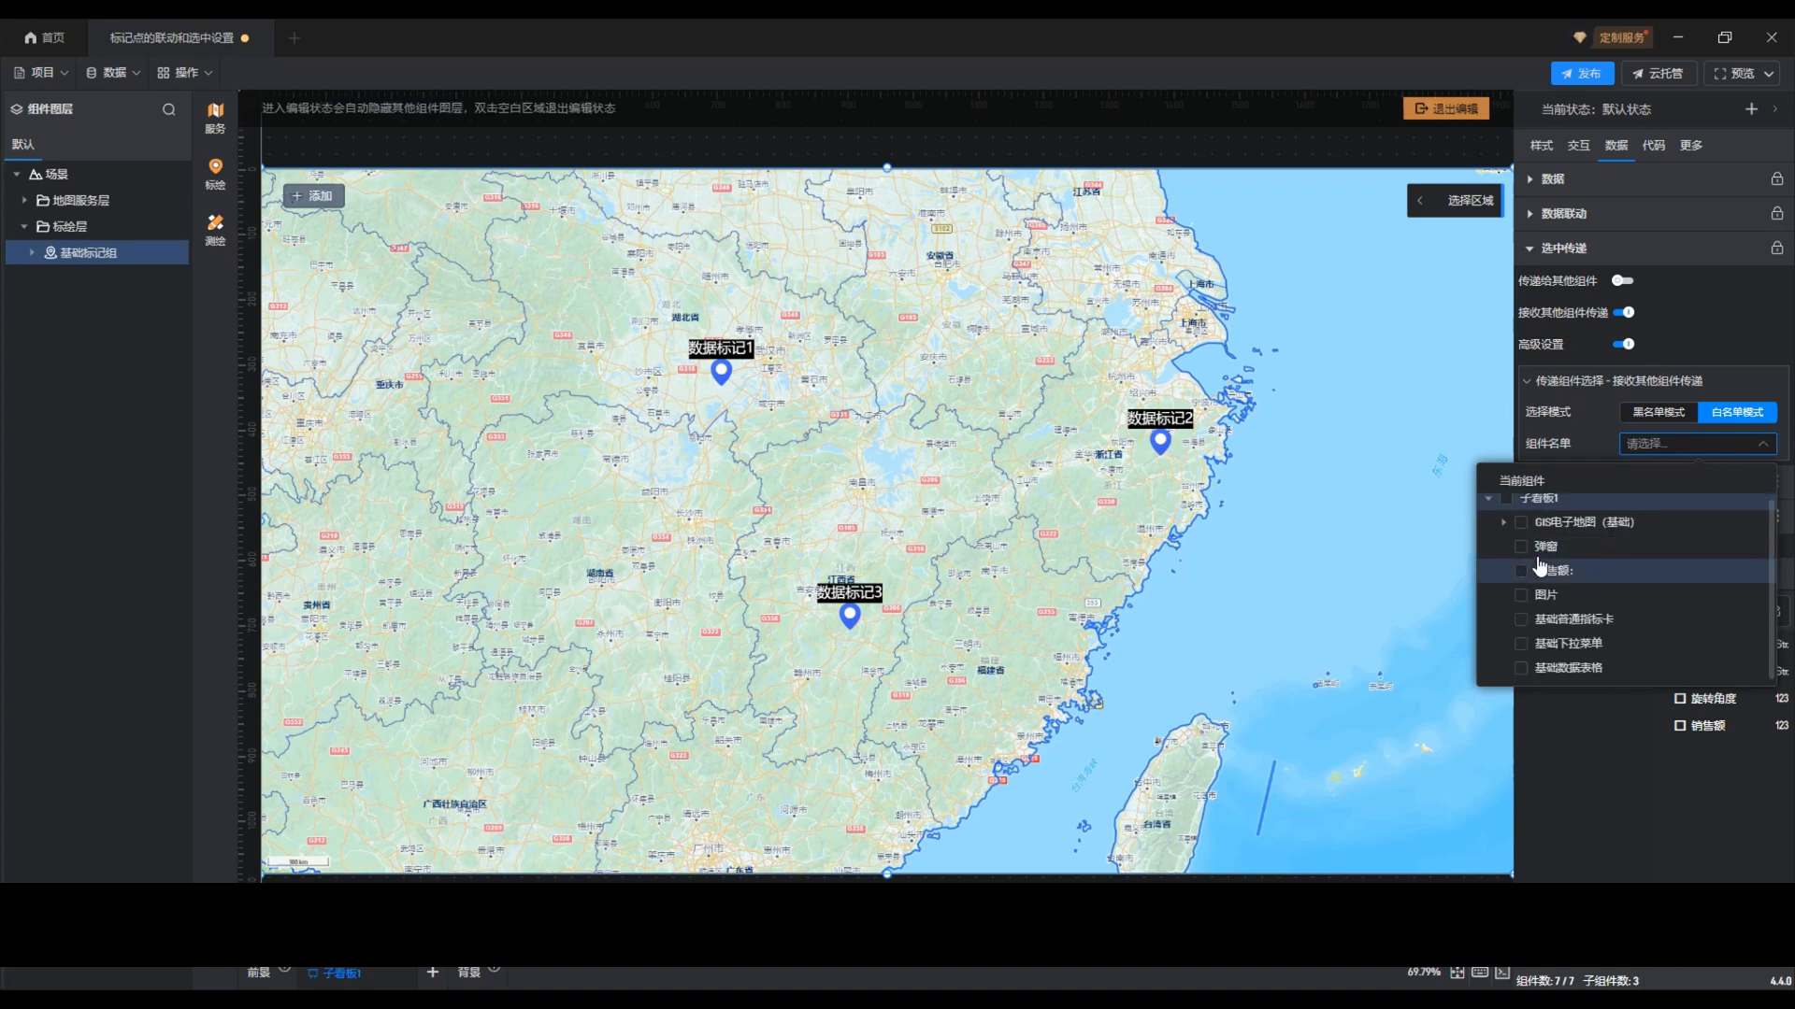
click(1524, 669)
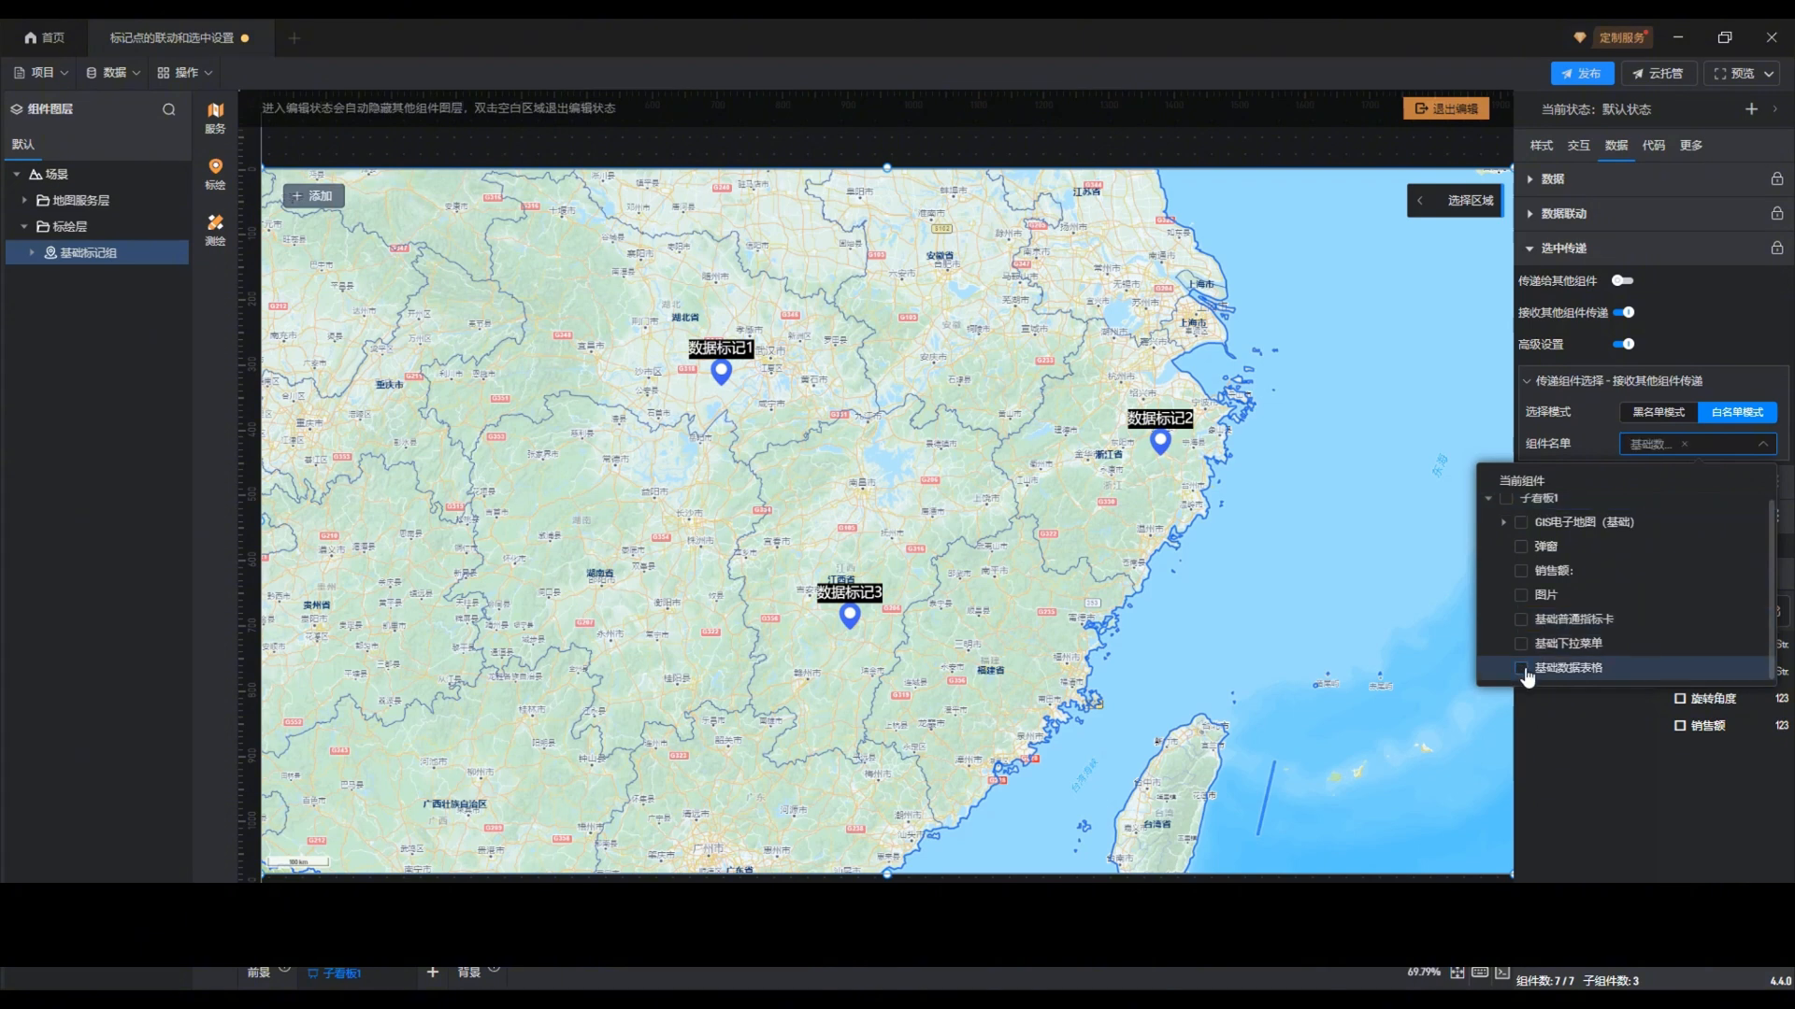
click(1766, 447)
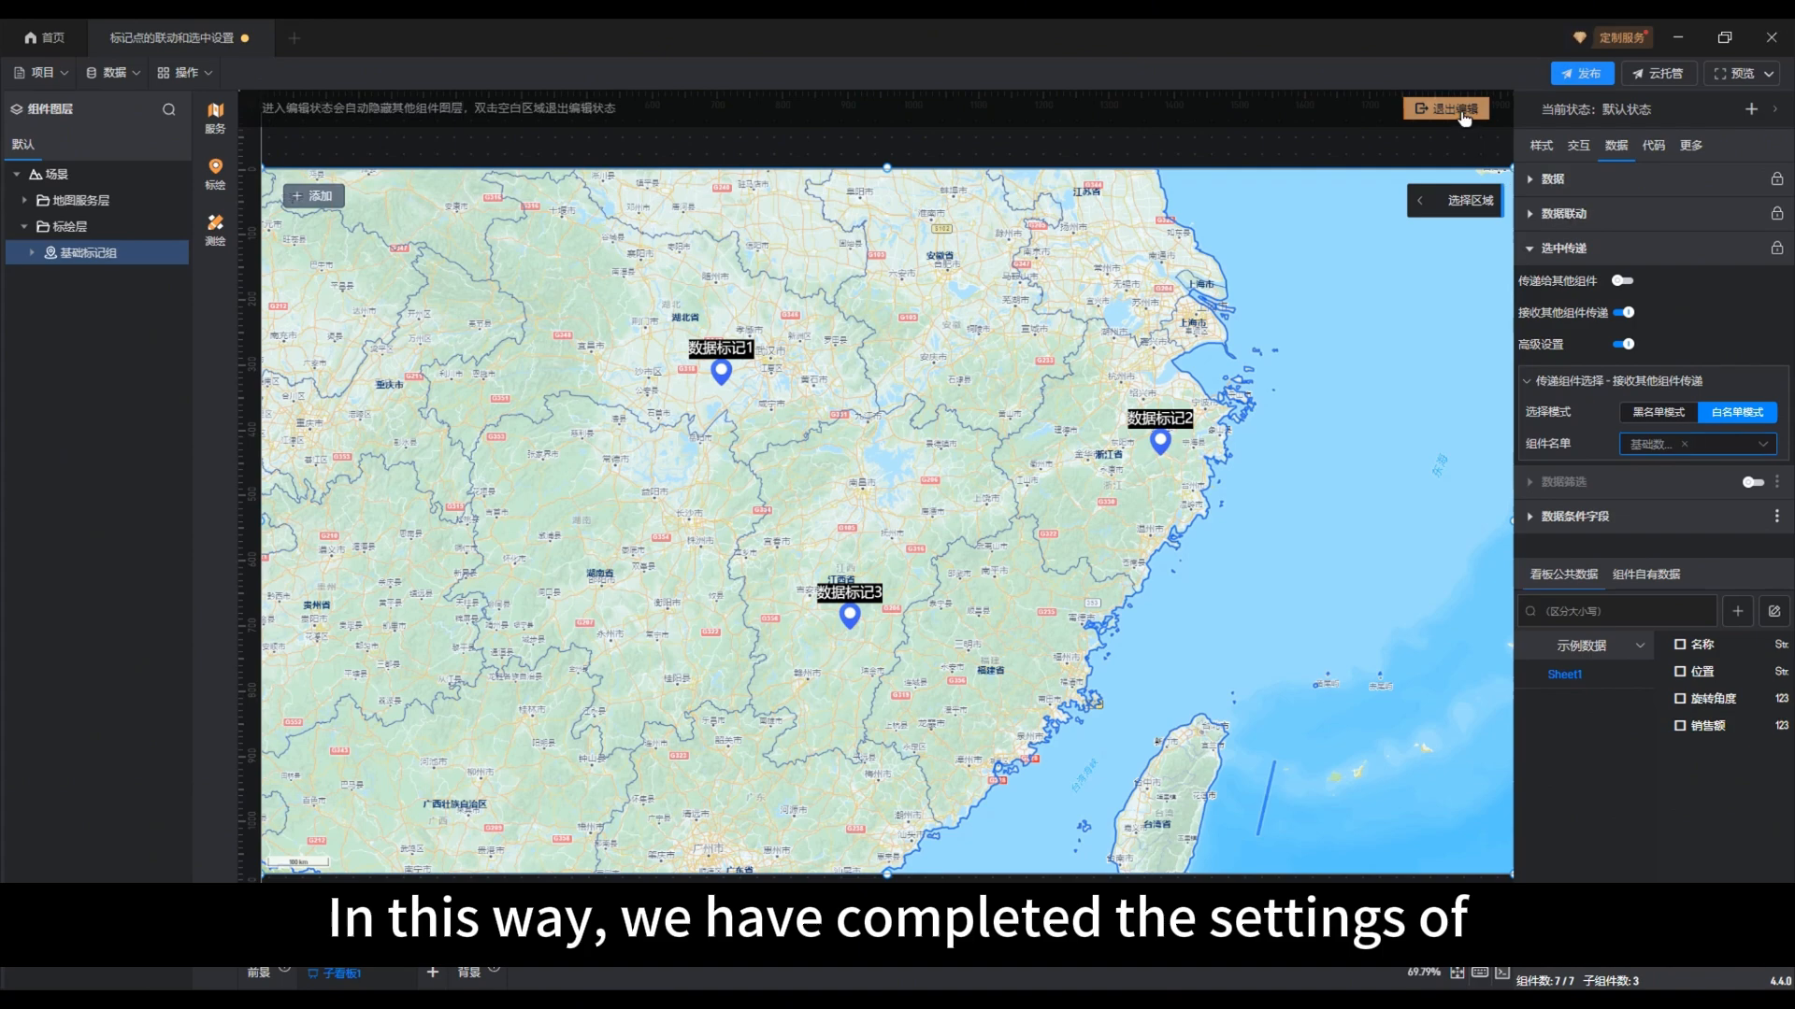
click(1463, 112)
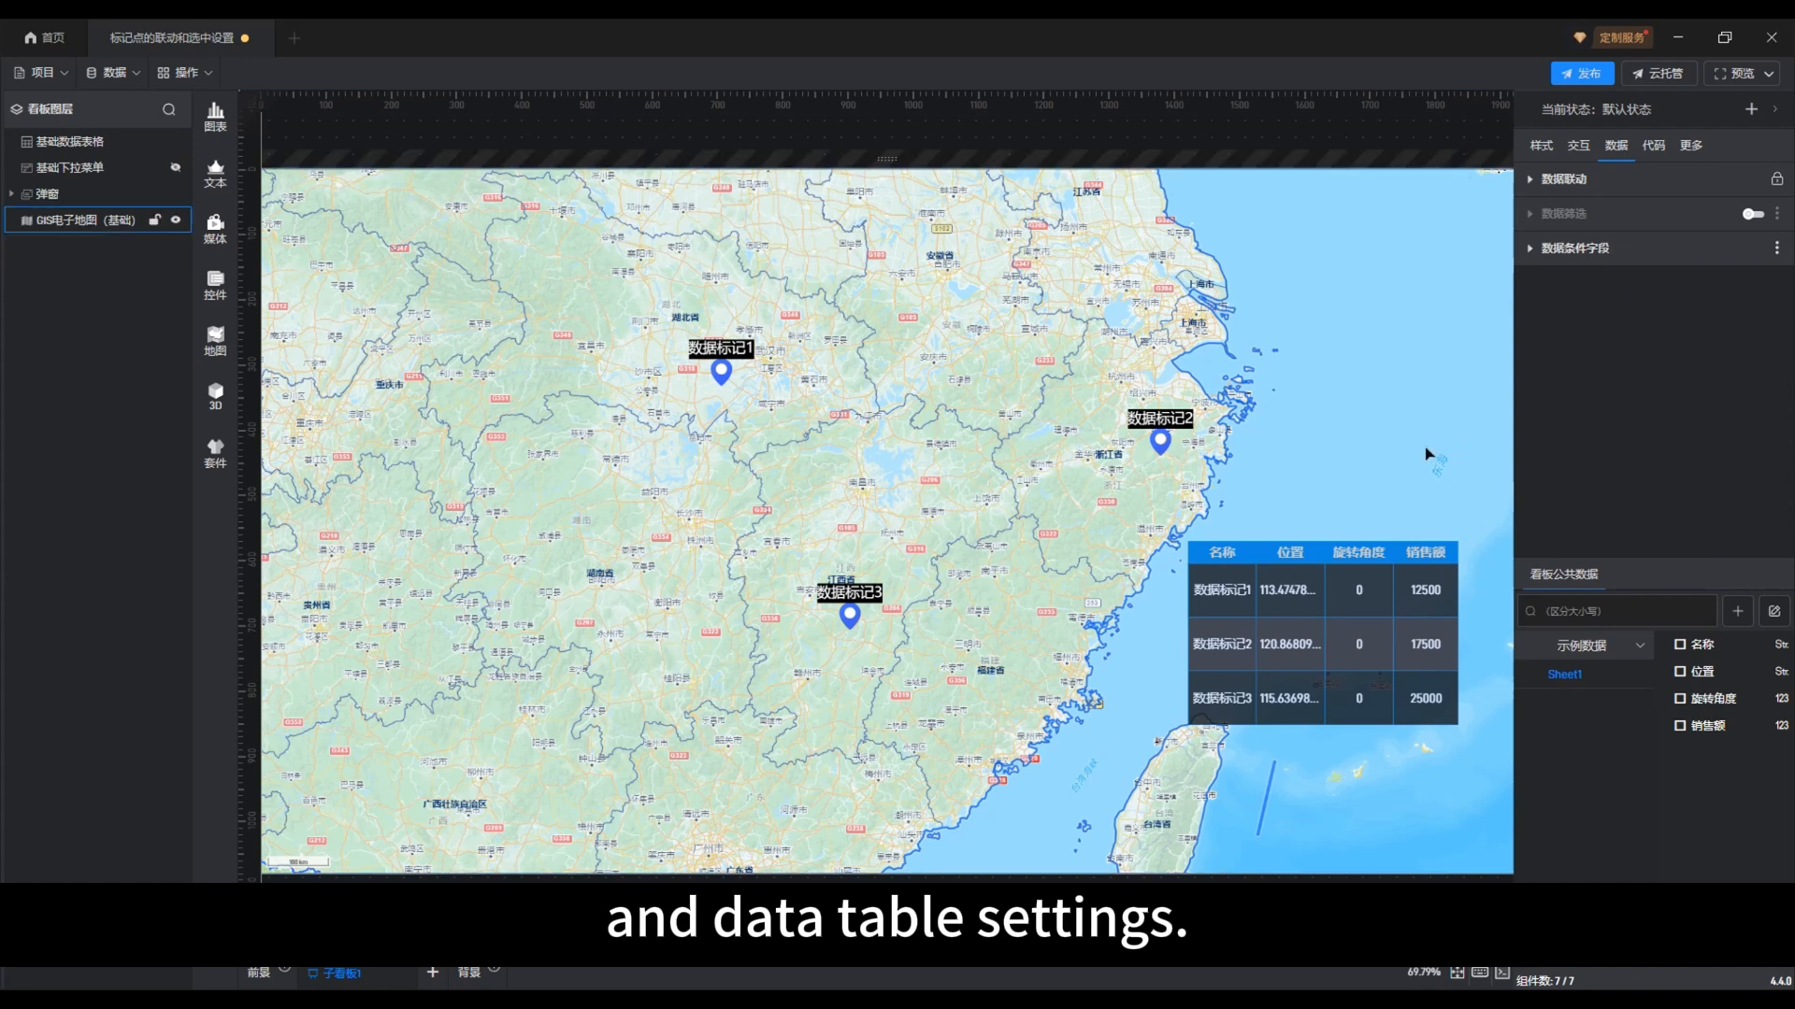
Test the table-to-map link by selecting rows 数据标记1, 数据标记3 and 数据标记2 in turn, clear the row selection, and select the map
click(1298, 563)
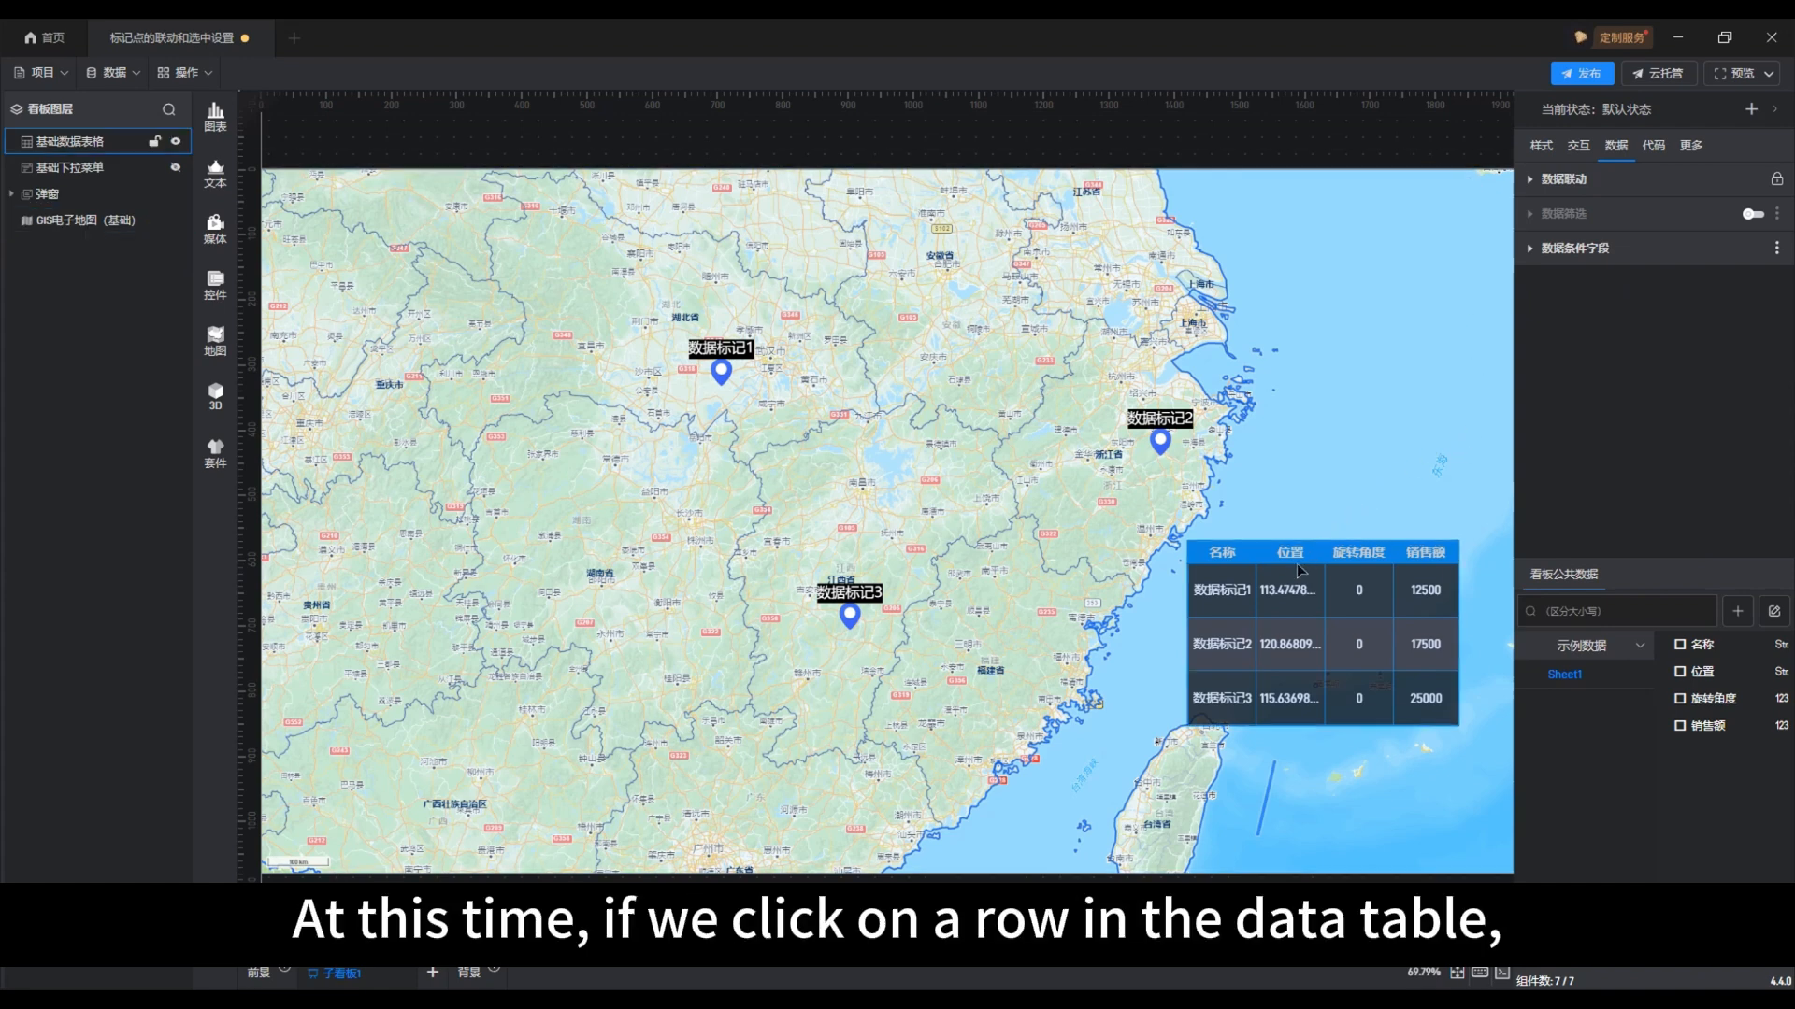
click(1230, 603)
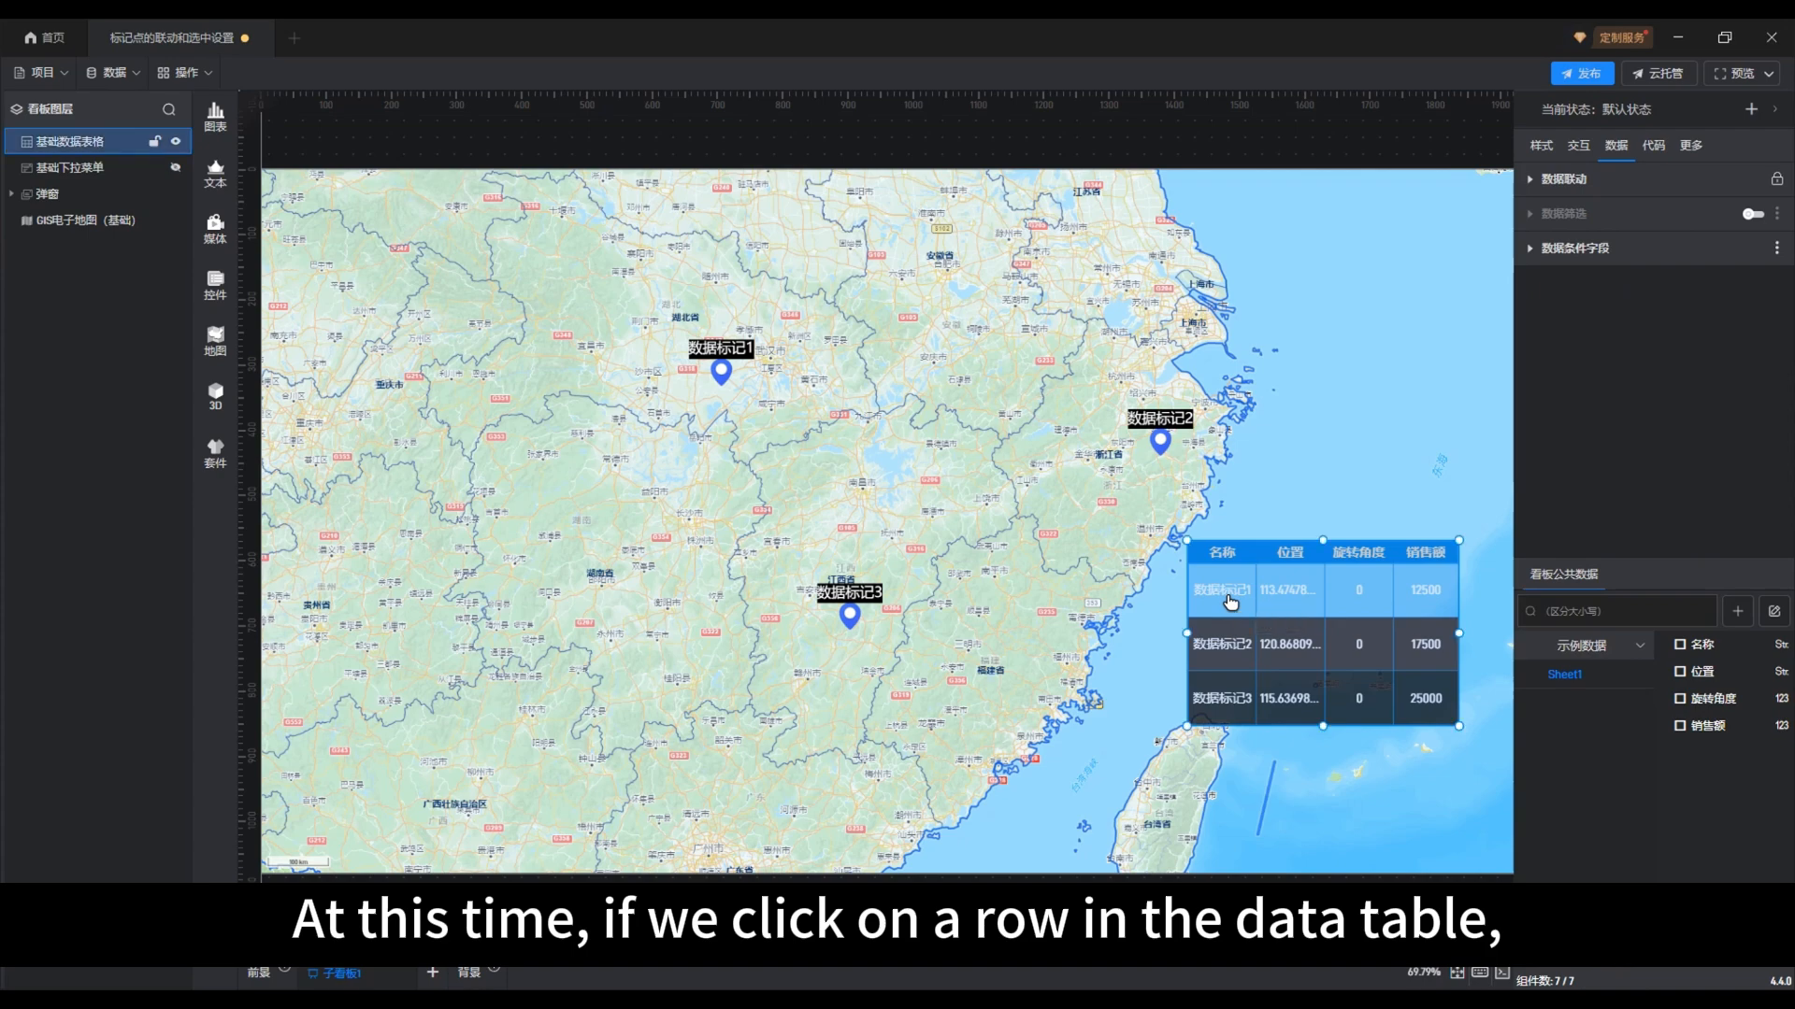
click(1230, 603)
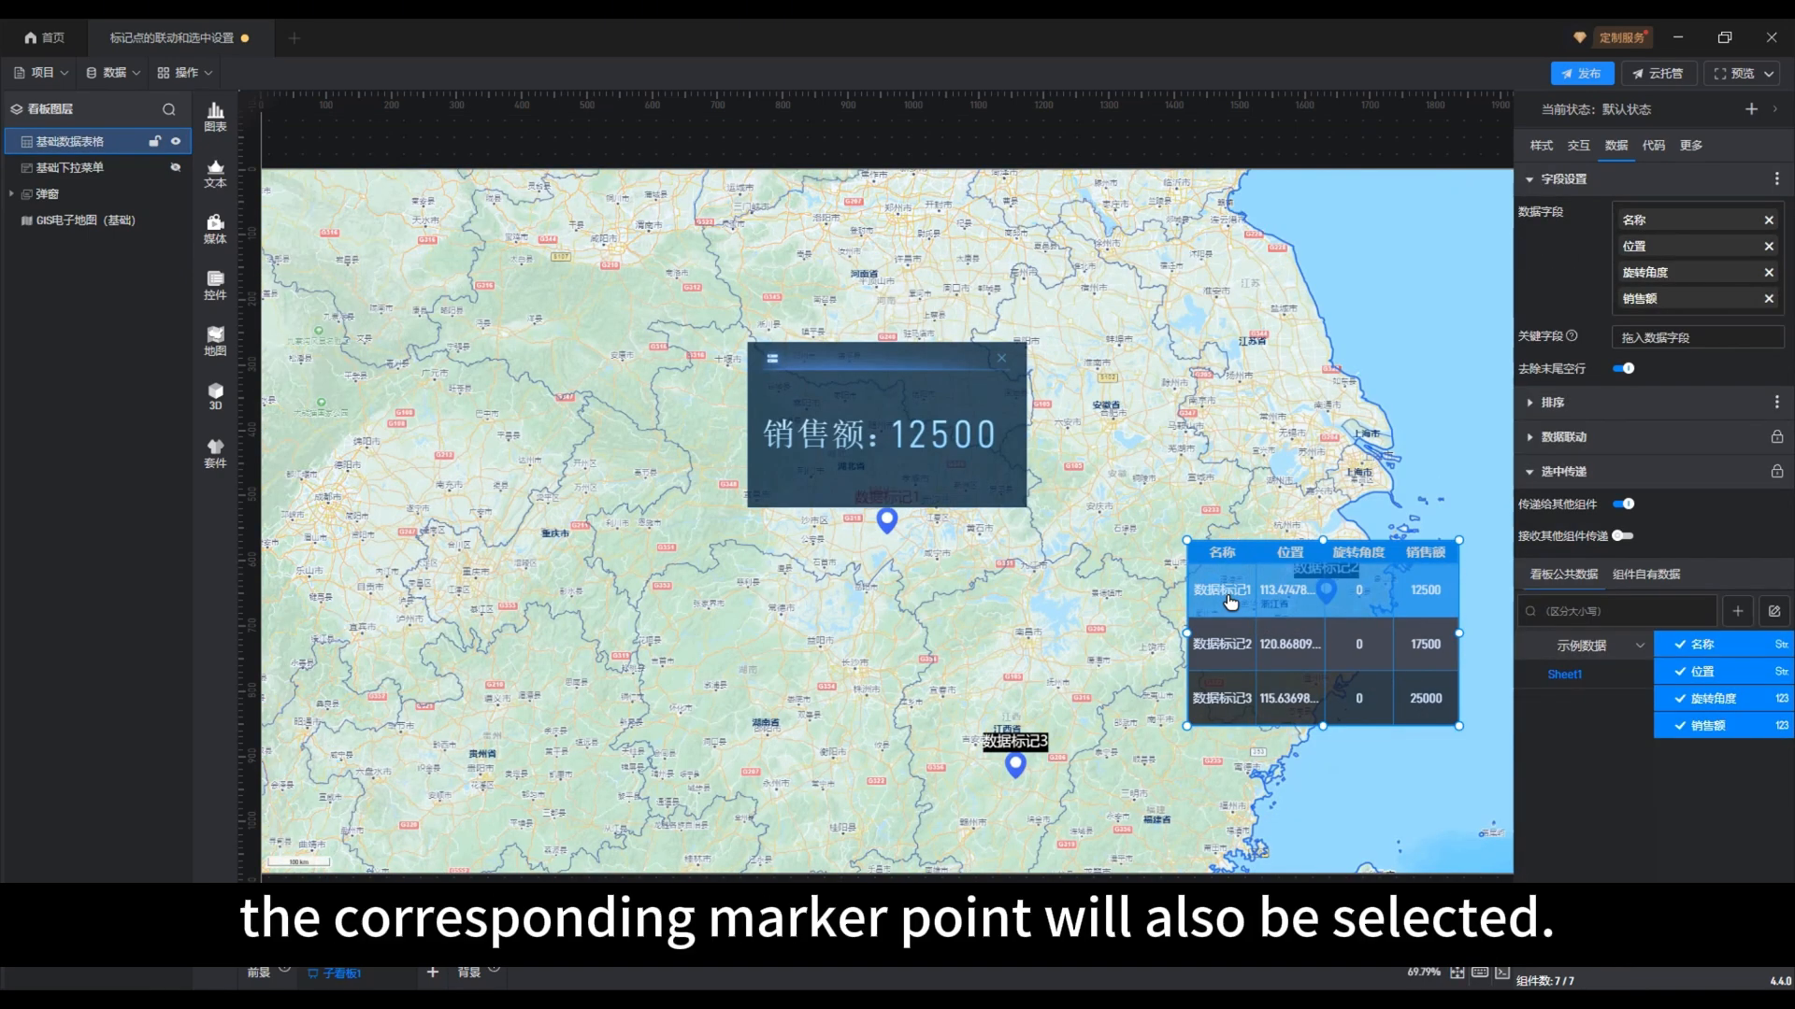
click(1232, 707)
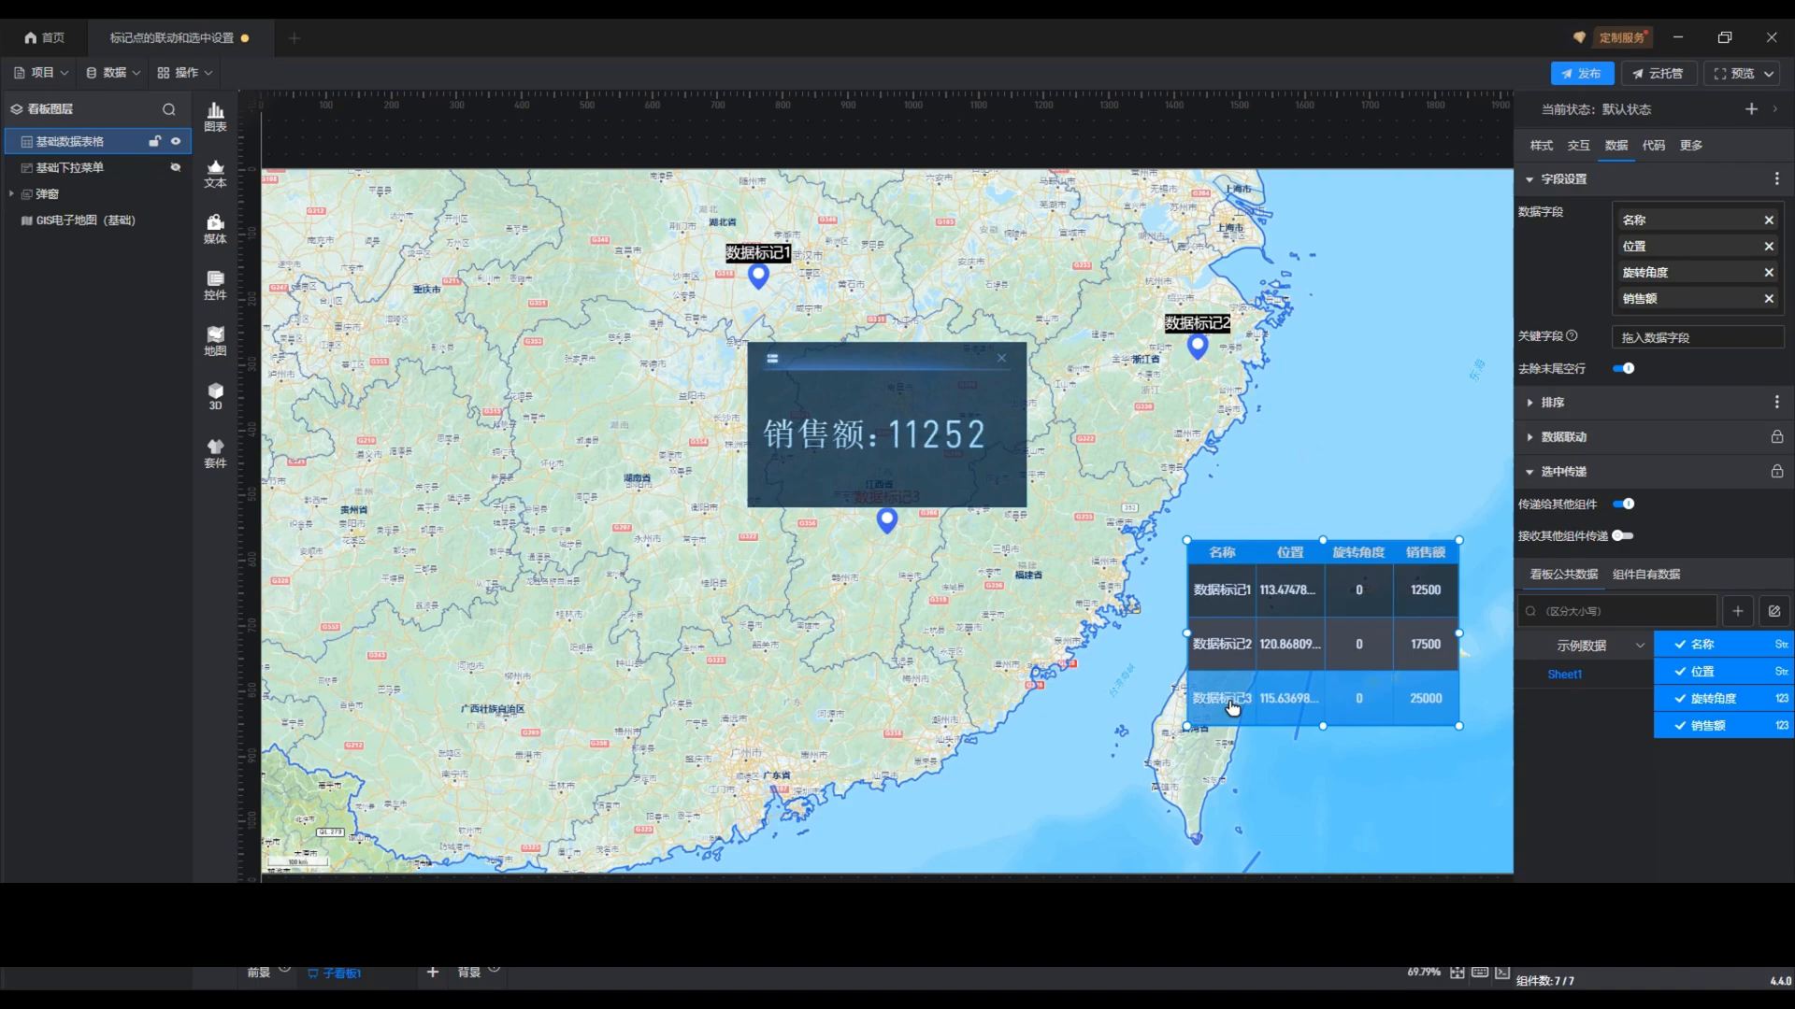
click(1249, 645)
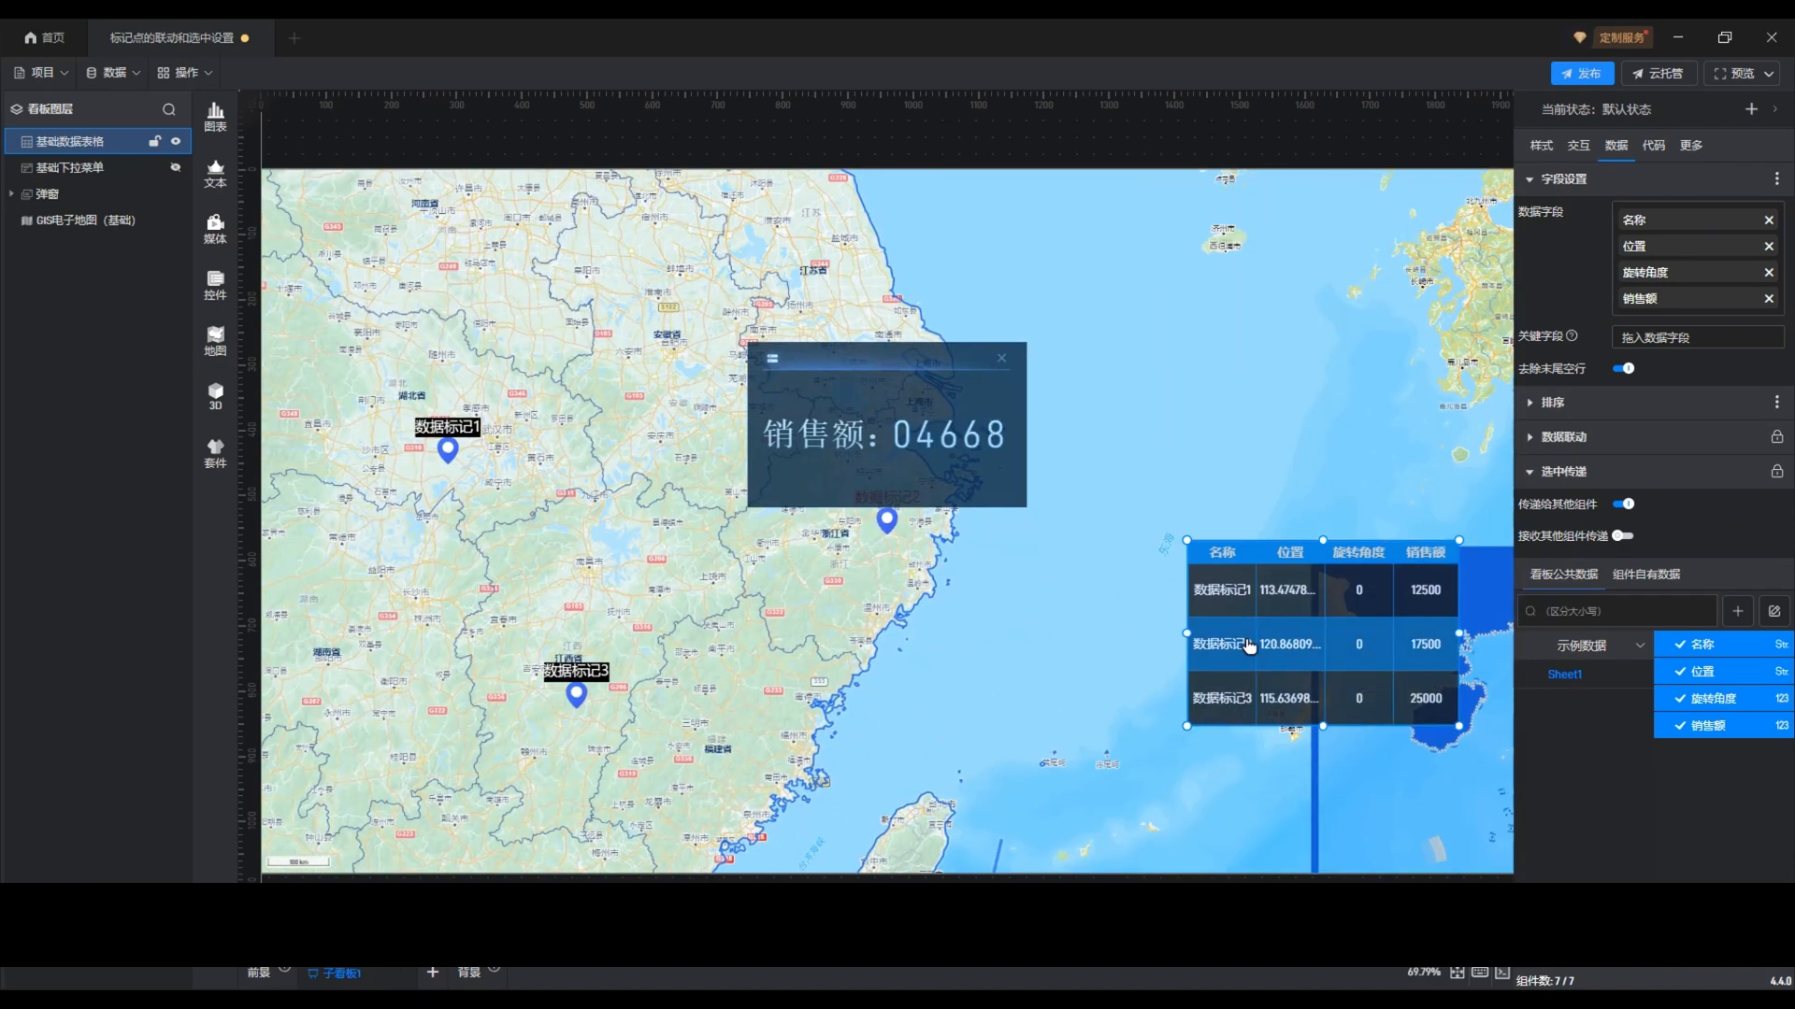
click(1249, 645)
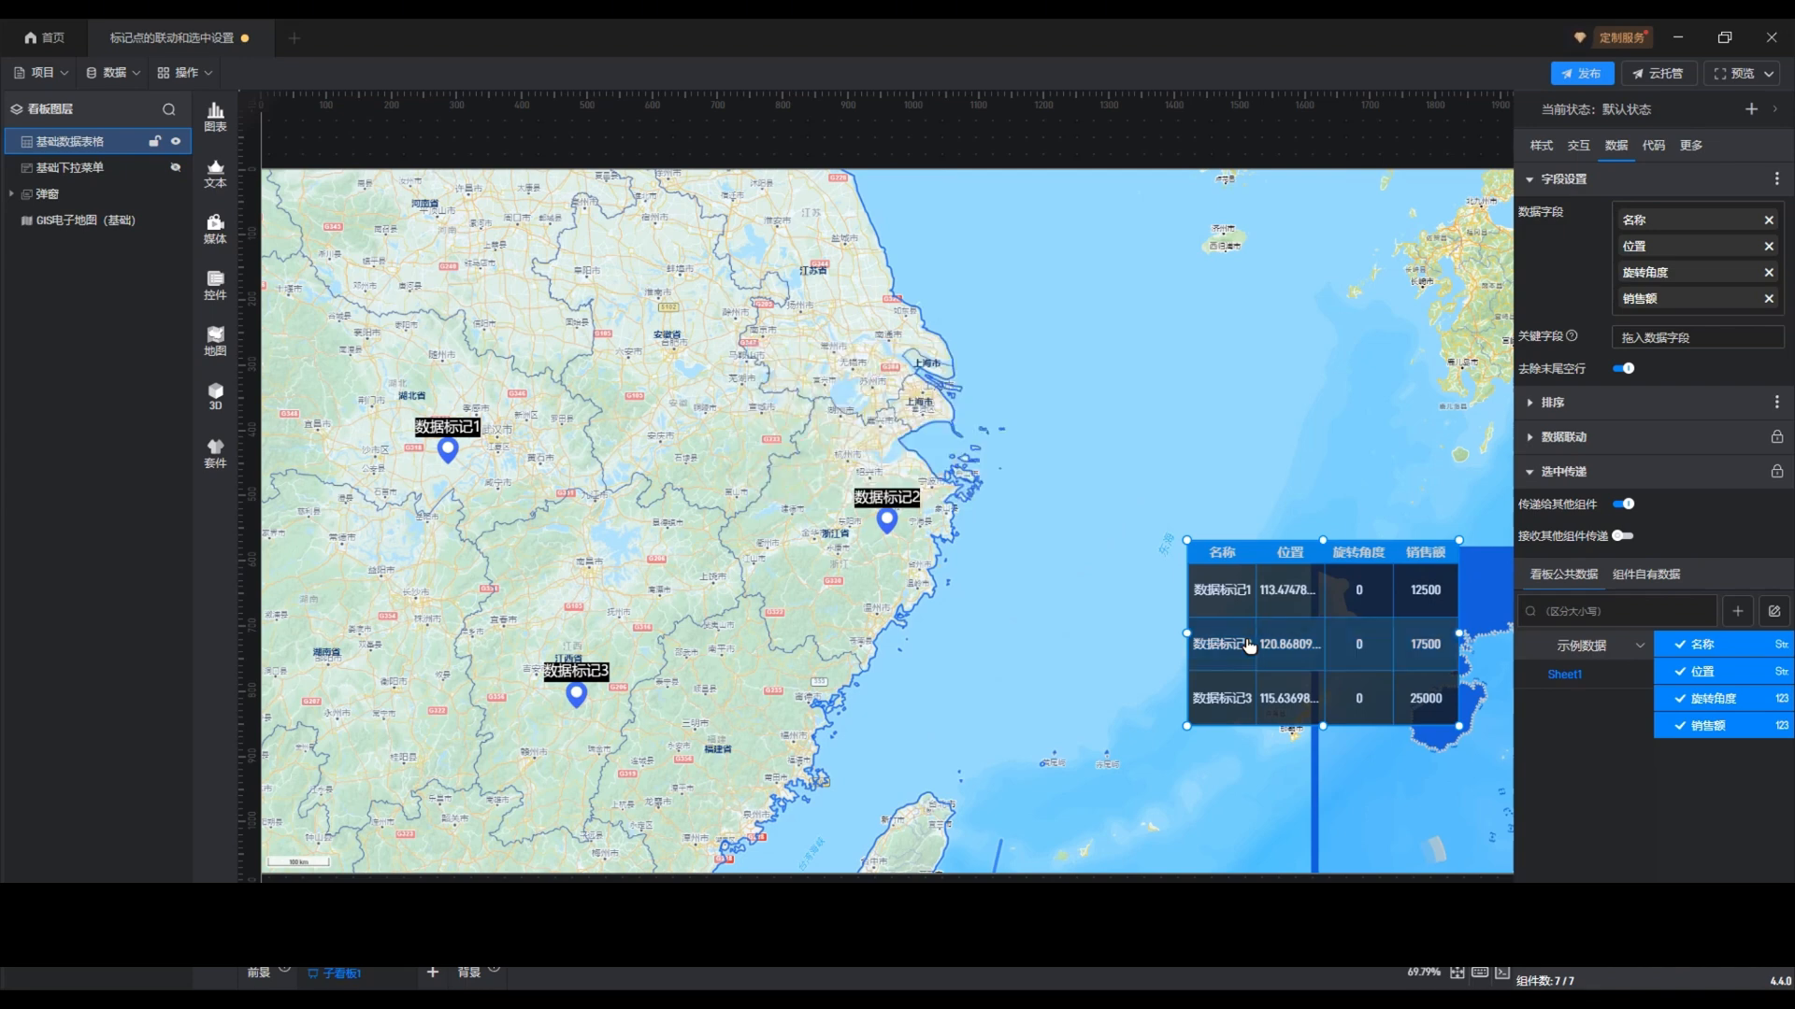
click(1103, 644)
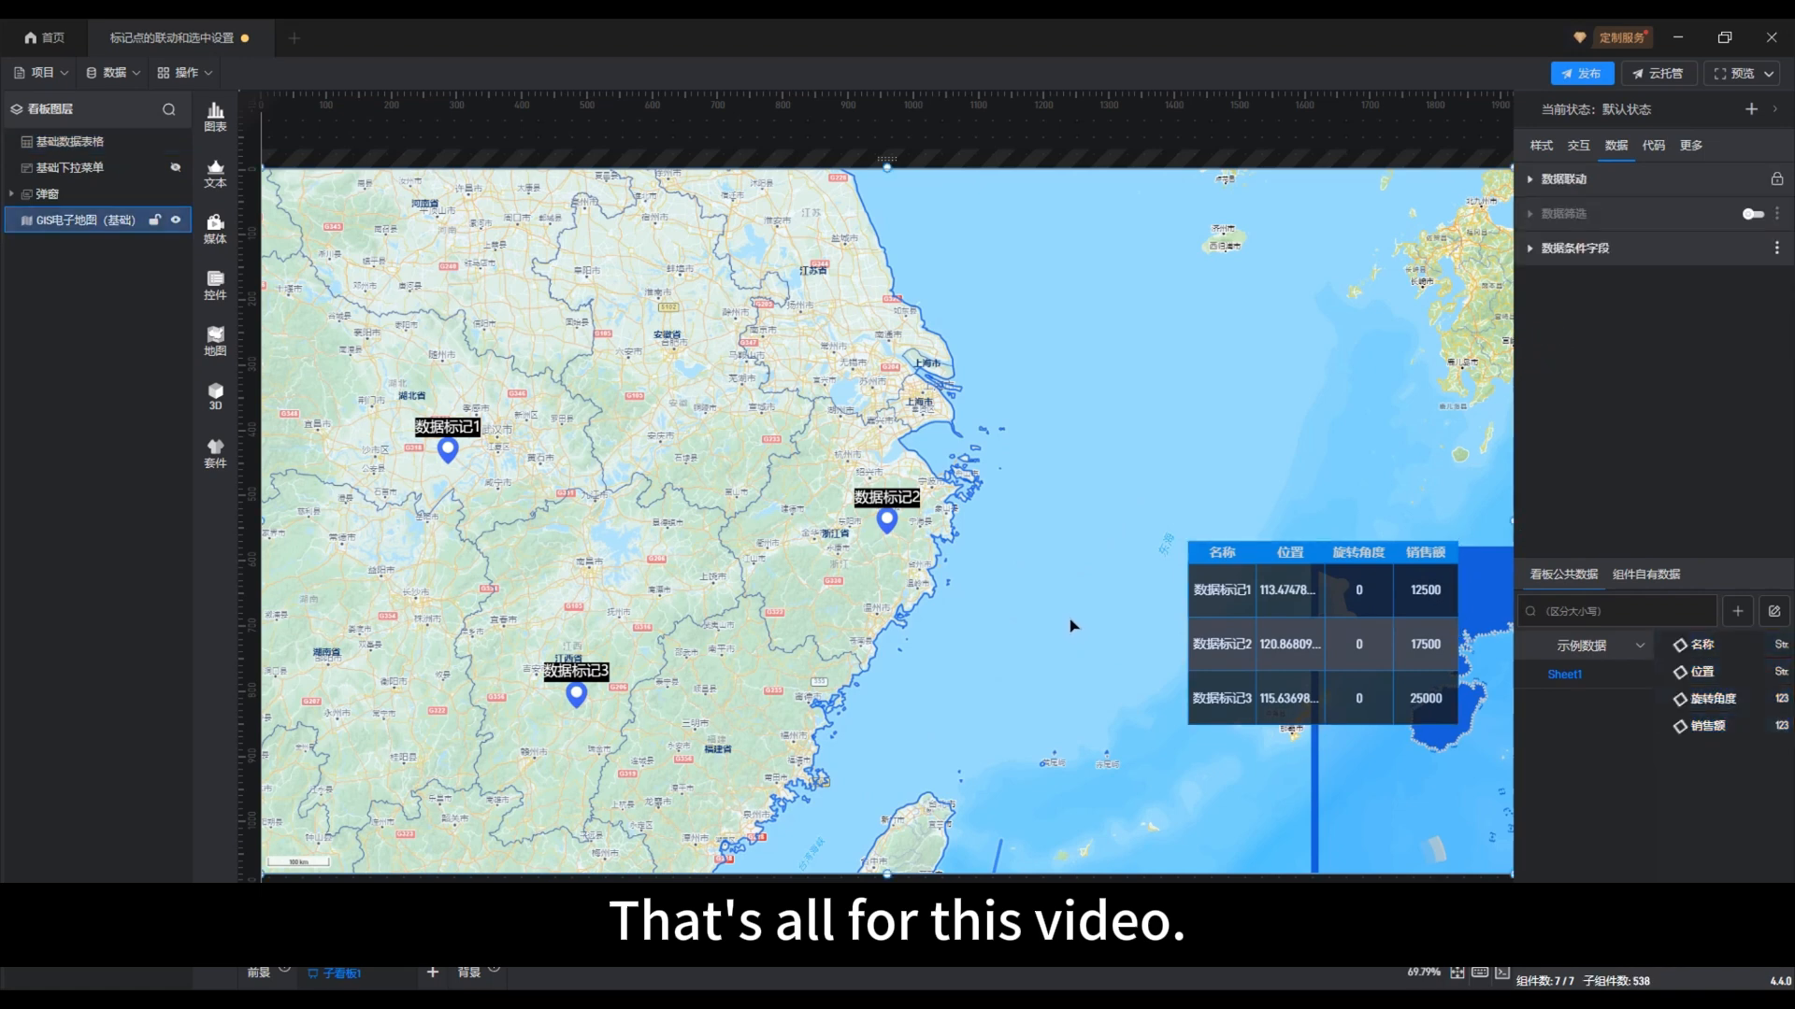